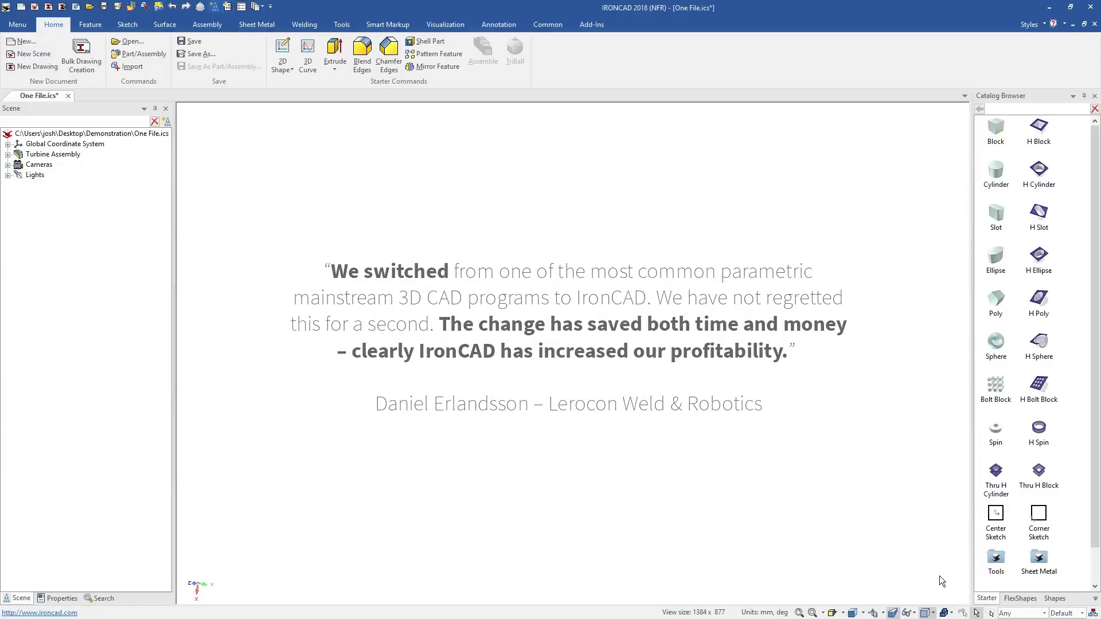
- Add a Cylinder as a separate part on the open round flange face near the yellow fitting
key("ctrl+F5")
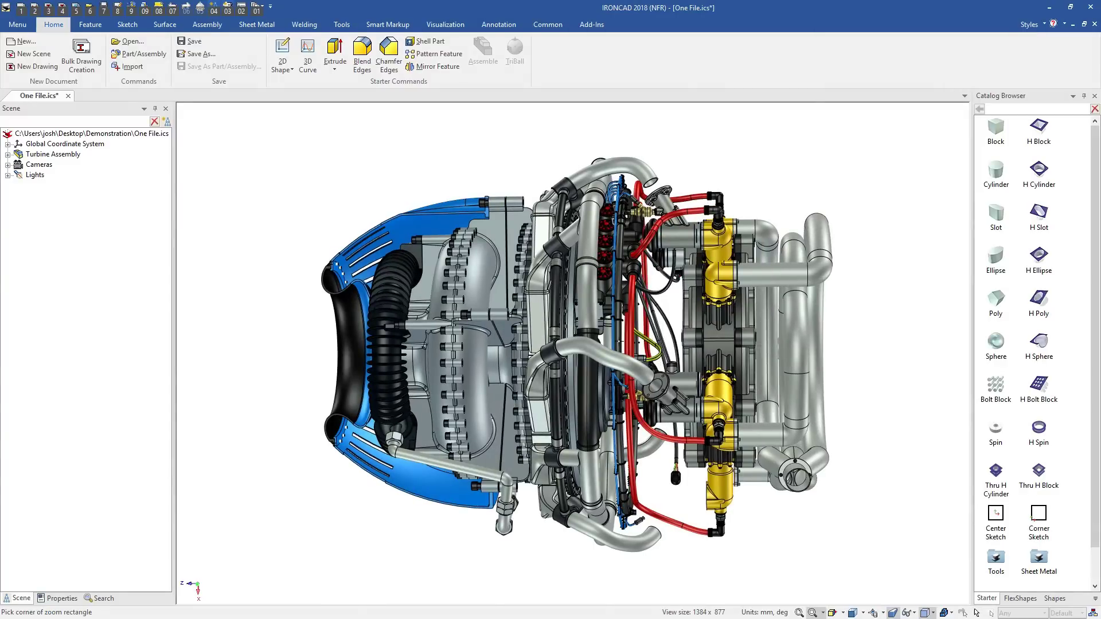
left_click_drag(589, 326, 736, 439)
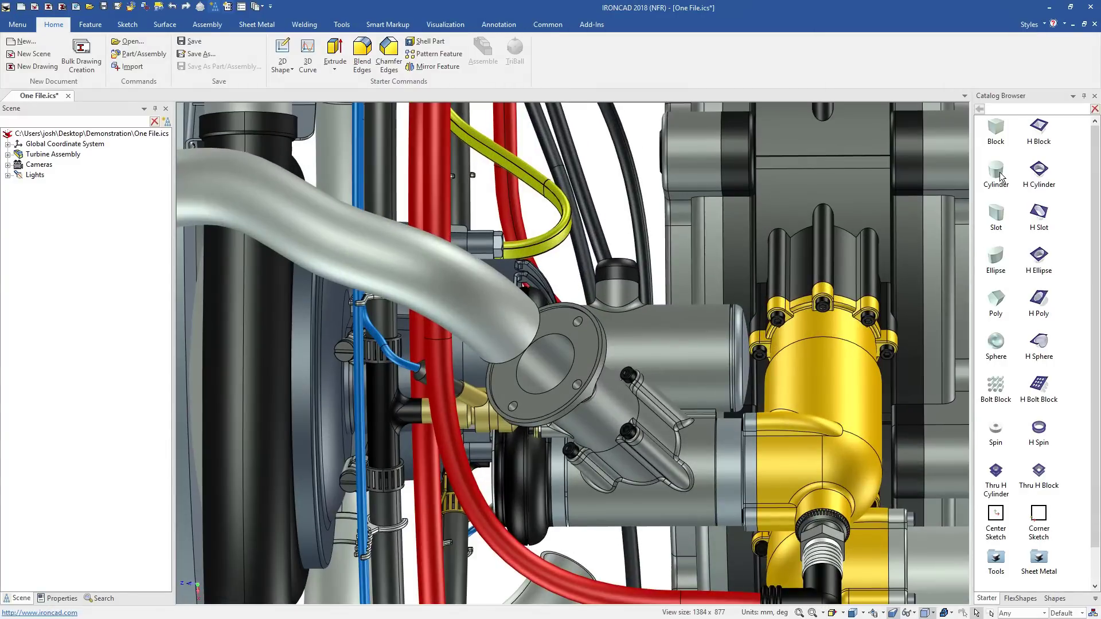
right_click_drag(899, 266, 601, 359)
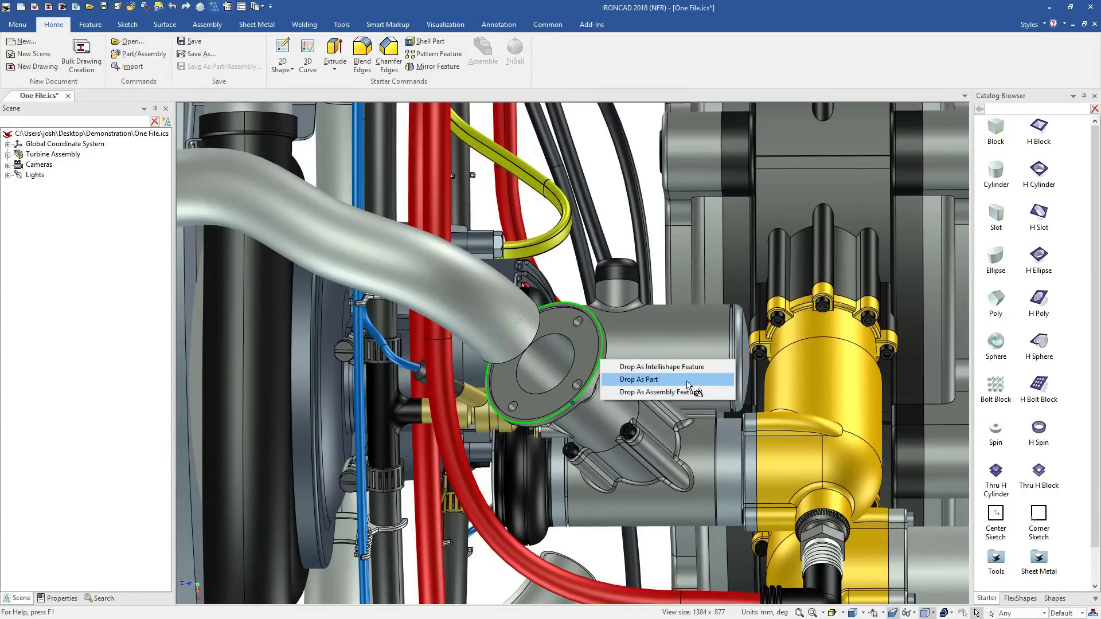
left_click(660, 381)
- Size the new cylinder to the flange's outer edge and set its height to 4 mm
left_click(557, 346)
left_click_drag(464, 289, 602, 368)
type("4")
key("Return")
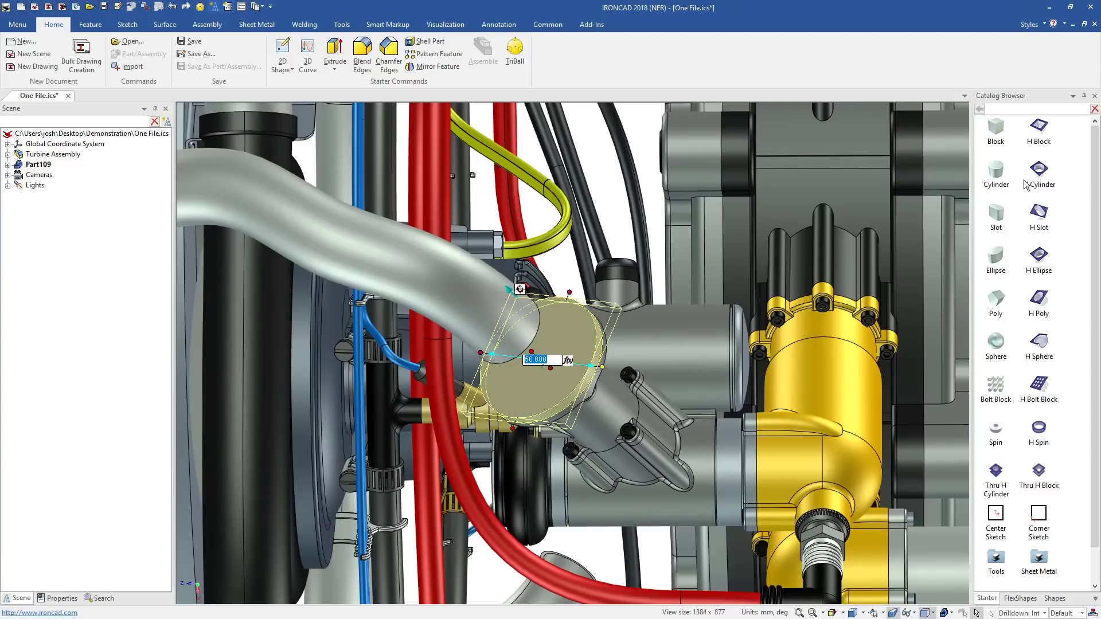
- Cut a centered cylindrical hole 25 mm in diameter through the new flange plate
left_click_drag(1027, 175, 543, 362)
scroll(536, 361, "up", 5)
middle_click_drag(572, 360, 737, 292)
left_click_drag(616, 395, 678, 372)
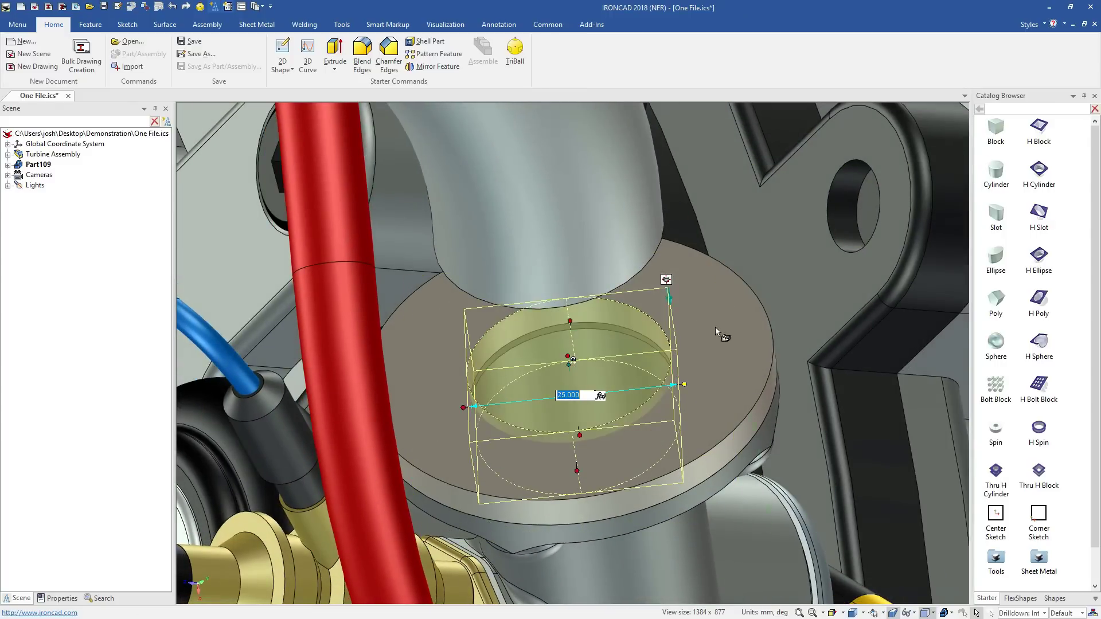
- Add a 29 mm diameter cylinder at the flange plate's center and place a second cylinder as a collar around its upper end
left_click_drag(715, 328, 569, 365)
left_click(521, 368)
left_click_drag(607, 329, 642, 276)
middle_click_drag(499, 447, 931, 224)
left_click_drag(849, 298, 585, 258)
type("29")
key("Return")
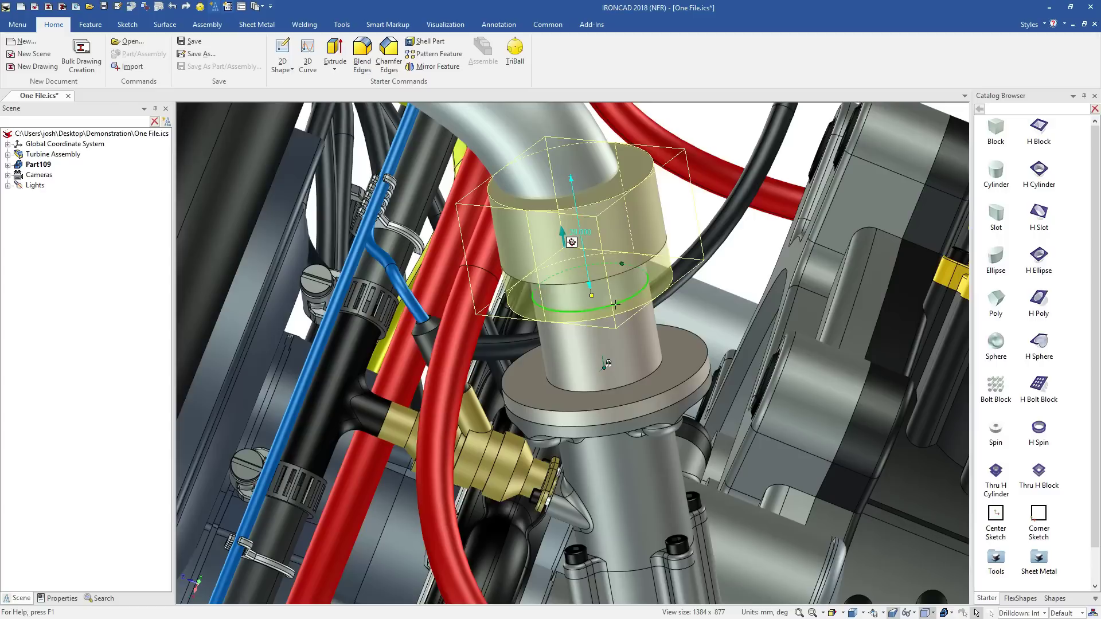
- Set the collar's length to 15 mm, reduce its diameter, and extend its length by 2 mm
type("15")
key("Return")
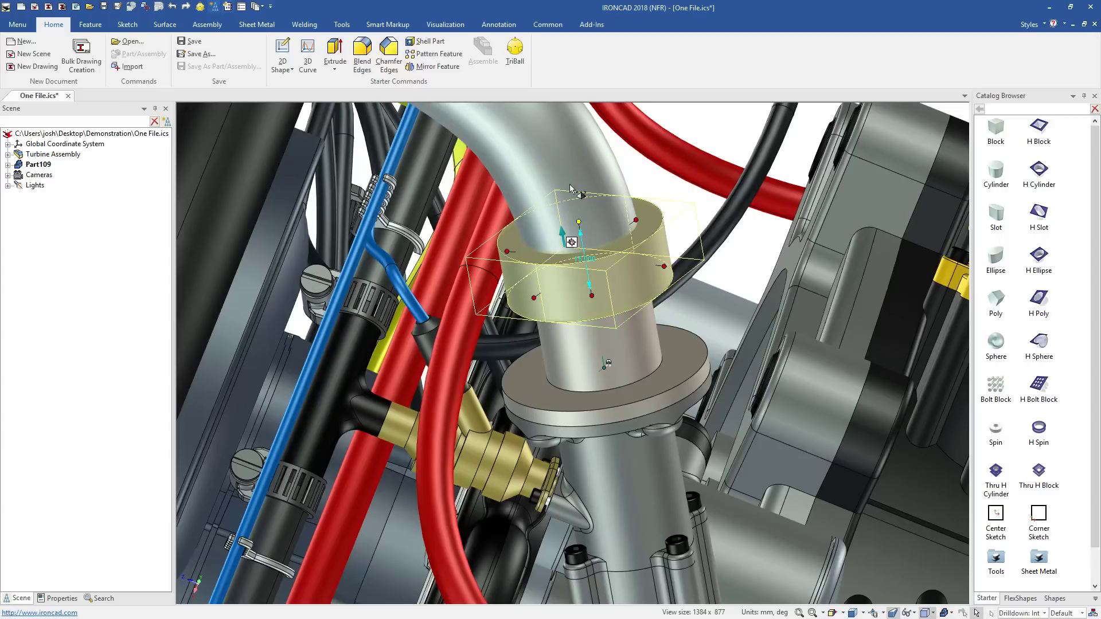
mouse_move(665, 267)
left_mouse_down()
mouse_move(614, 255)
mouse_move(654, 263)
left_mouse_up()
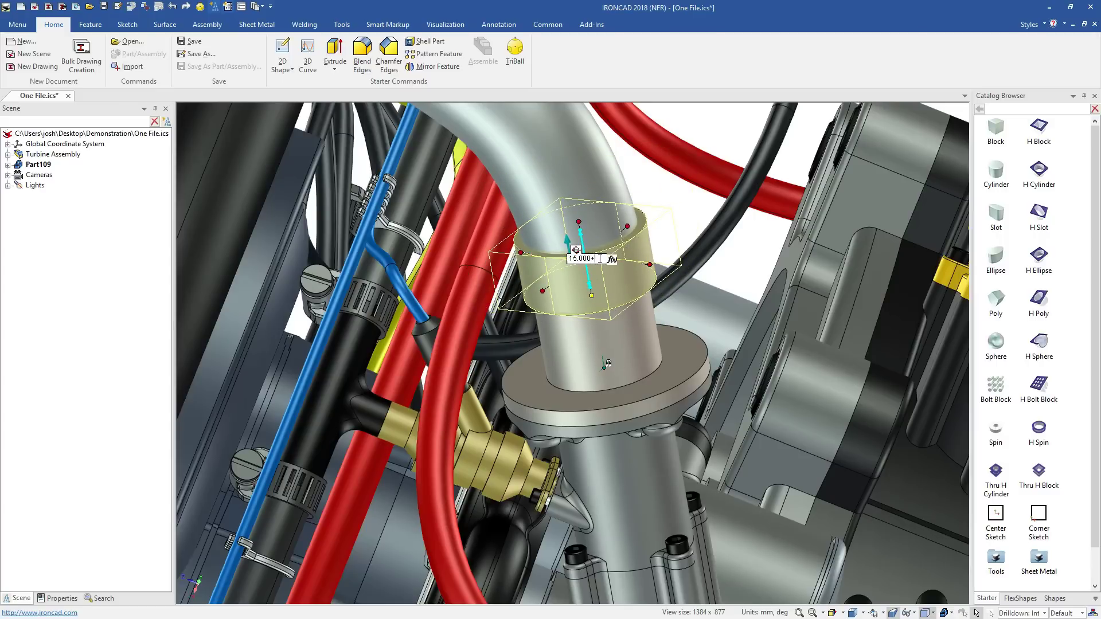
type("2")
key("Return")
left_click(687, 207)
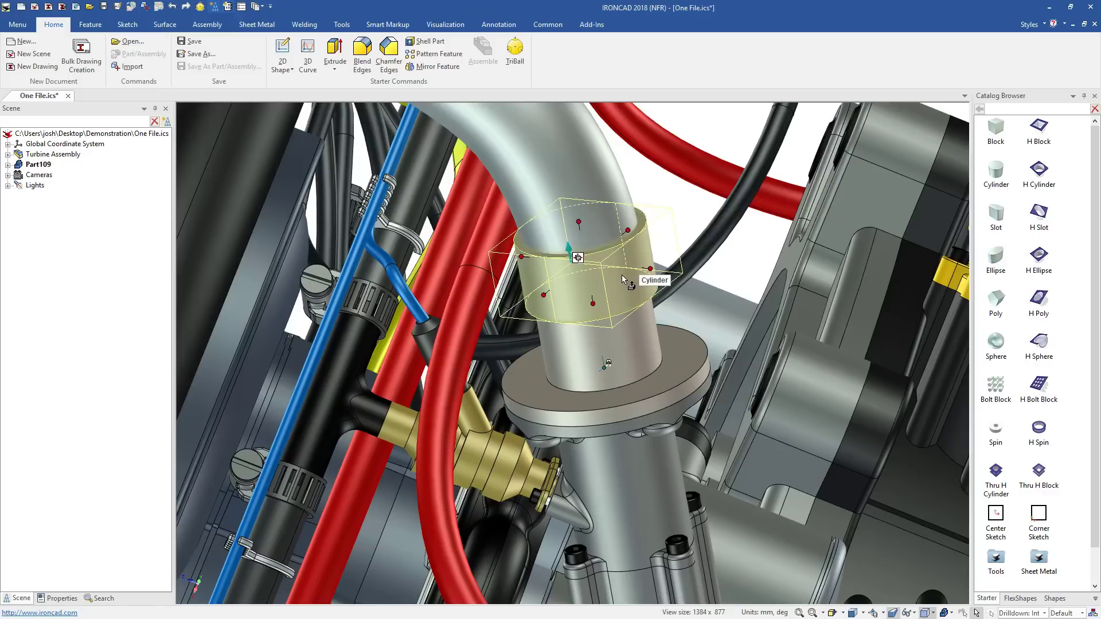
- Blend the edges of the collar and of the flange plate's upper face
right_click(622, 274)
left_click(670, 295)
key("Return")
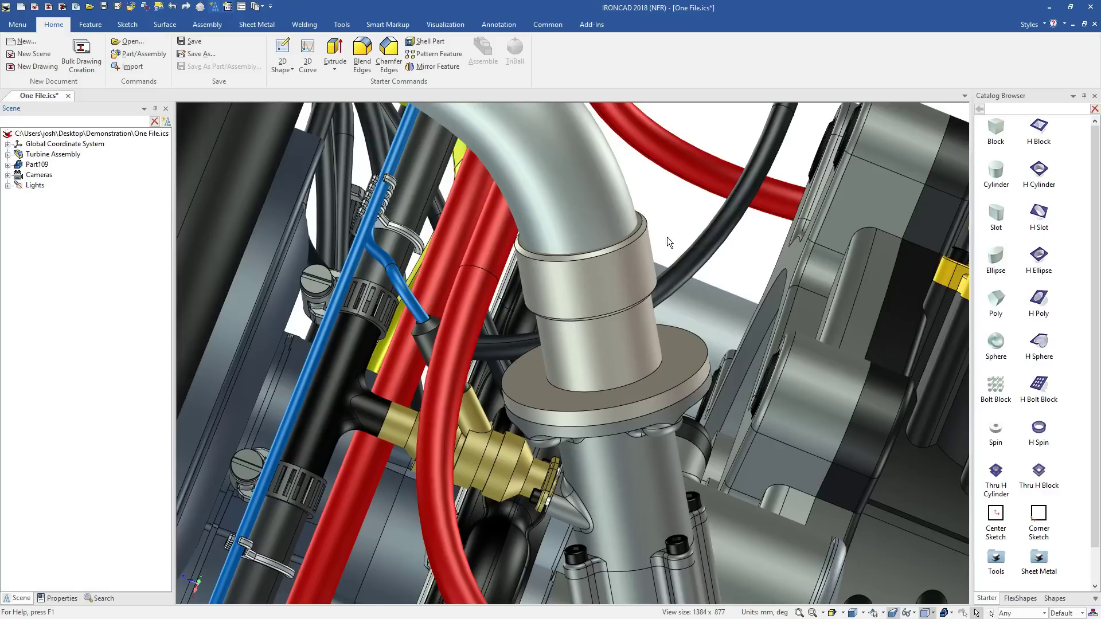
left_click(678, 358)
right_click(678, 356)
left_click(704, 361)
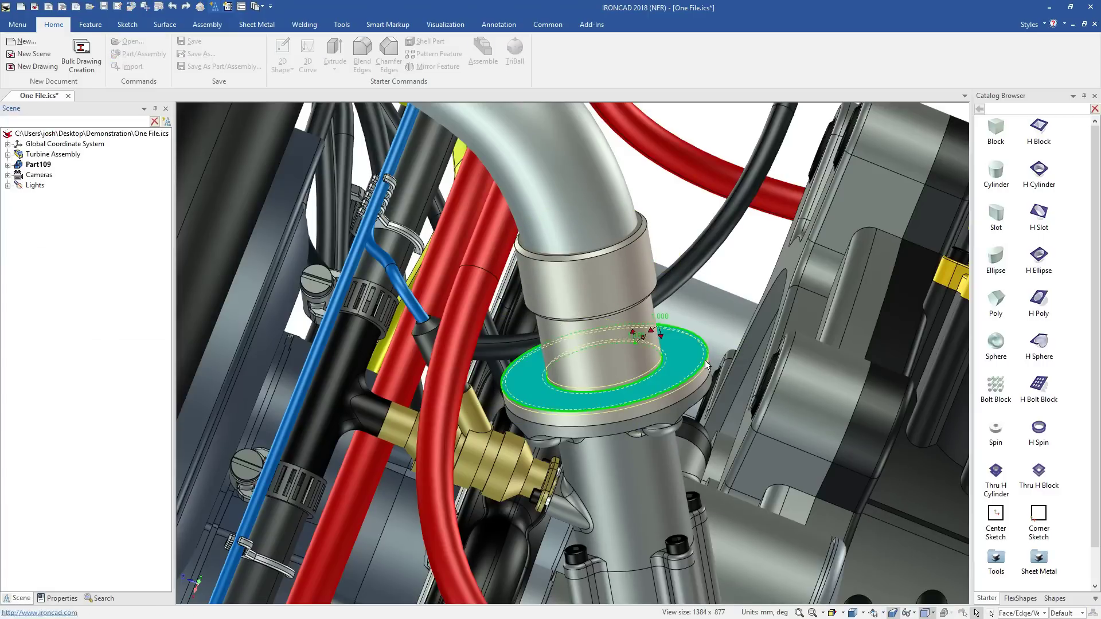
key("Return")
- Cut a round bolt hole in the flange plate, centered on and sized to the mounting hole beneath it
scroll(697, 352, "up", 5)
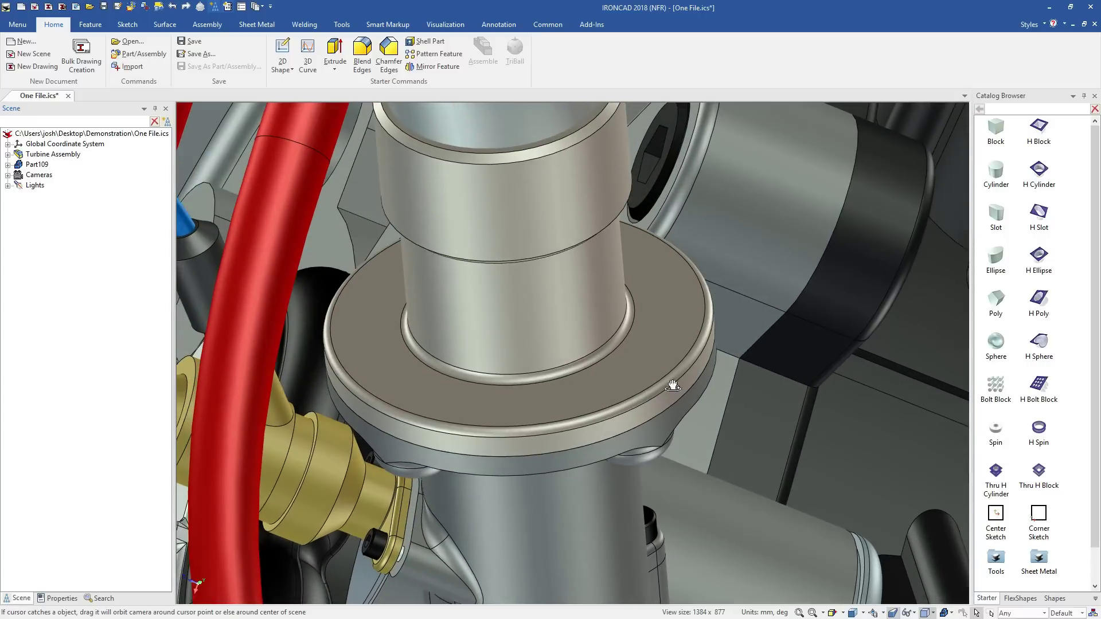
left_click(649, 372)
left_click_drag(648, 371, 634, 373)
middle_click_drag(634, 372, 625, 439)
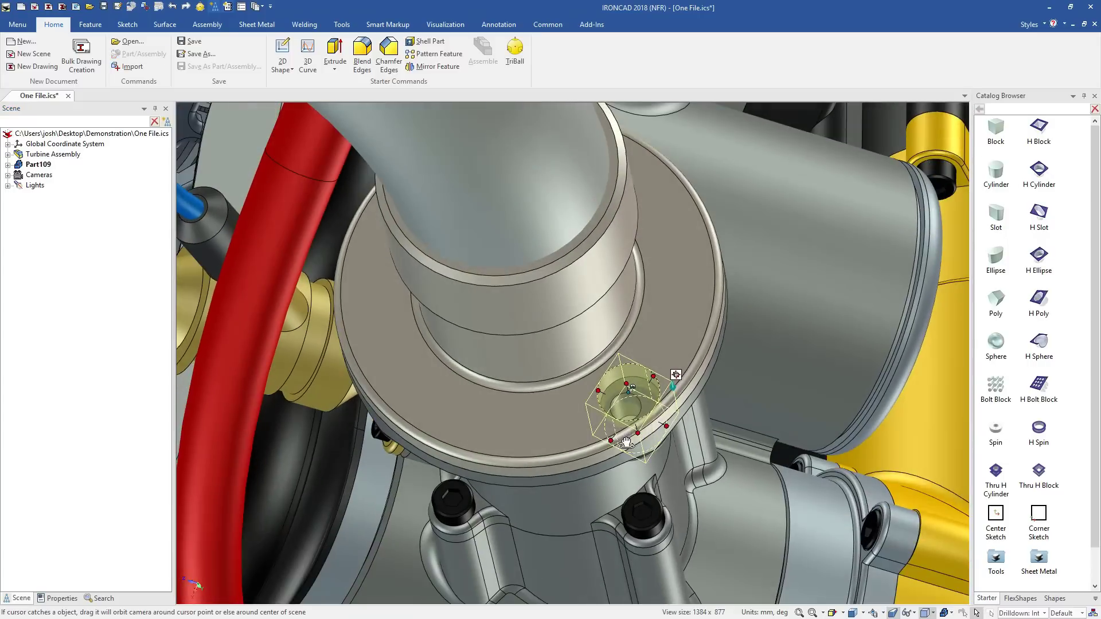
scroll(628, 395, "up", 2)
key("F10")
right_click(637, 379)
left_click(648, 409)
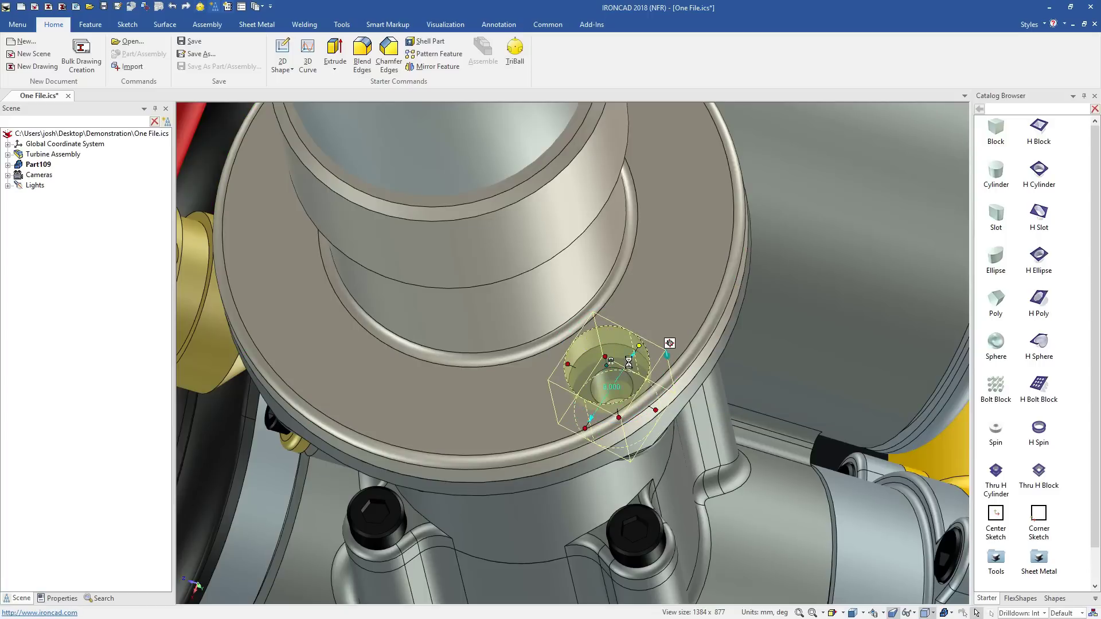
left_click_drag(629, 363, 621, 377, "shift")
- Relocate the bolt hole's TriBall to the center of the pipe without moving the hole
scroll(538, 371, "down", 3)
middle_click_drag(538, 370, 524, 298)
key("F10")
key("space")
left_click_drag(590, 388, 565, 378)
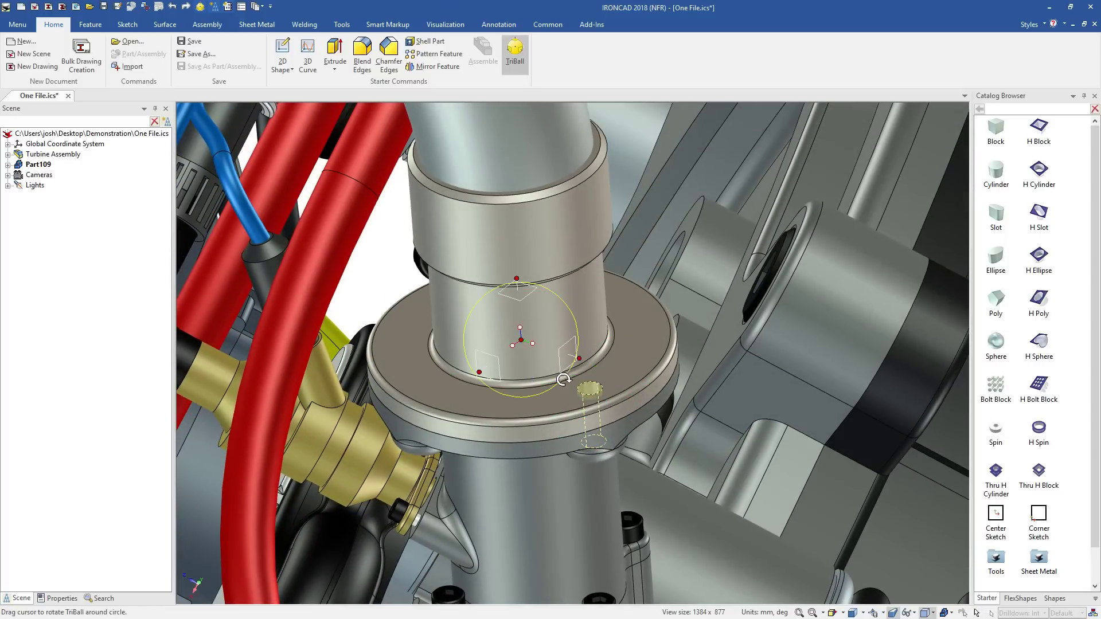
key("space")
- Create linked copies of the bolt hole around the pipe axis at 90° spacing
right_click_drag(554, 323, 505, 317)
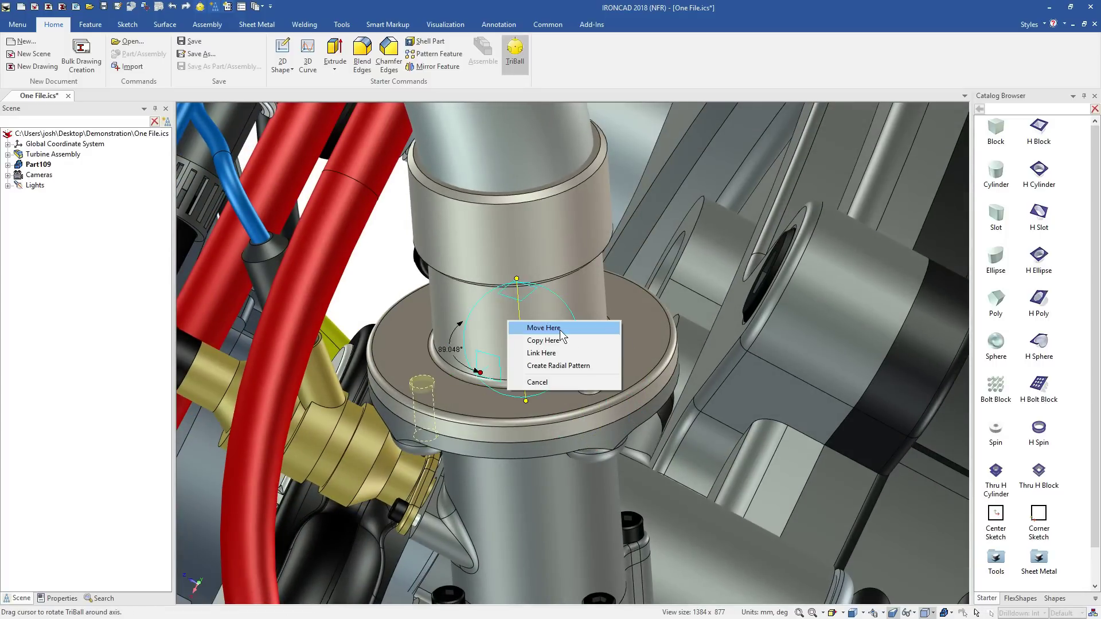
left_click(573, 349)
key("Tab")
type("90")
key("Return")
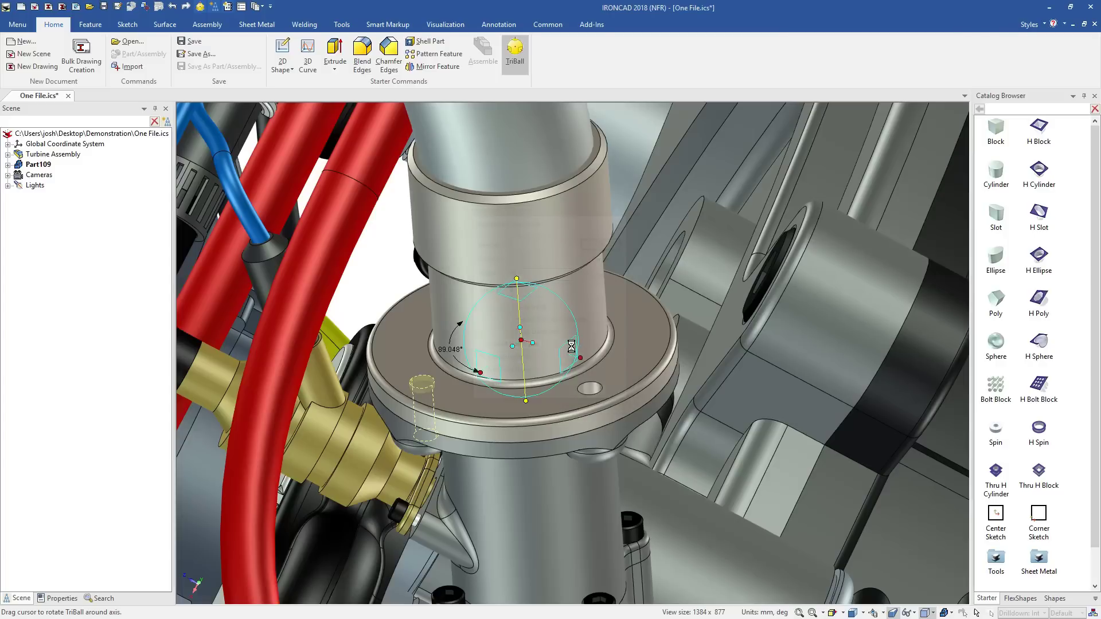
key("F10")
left_click(392, 272)
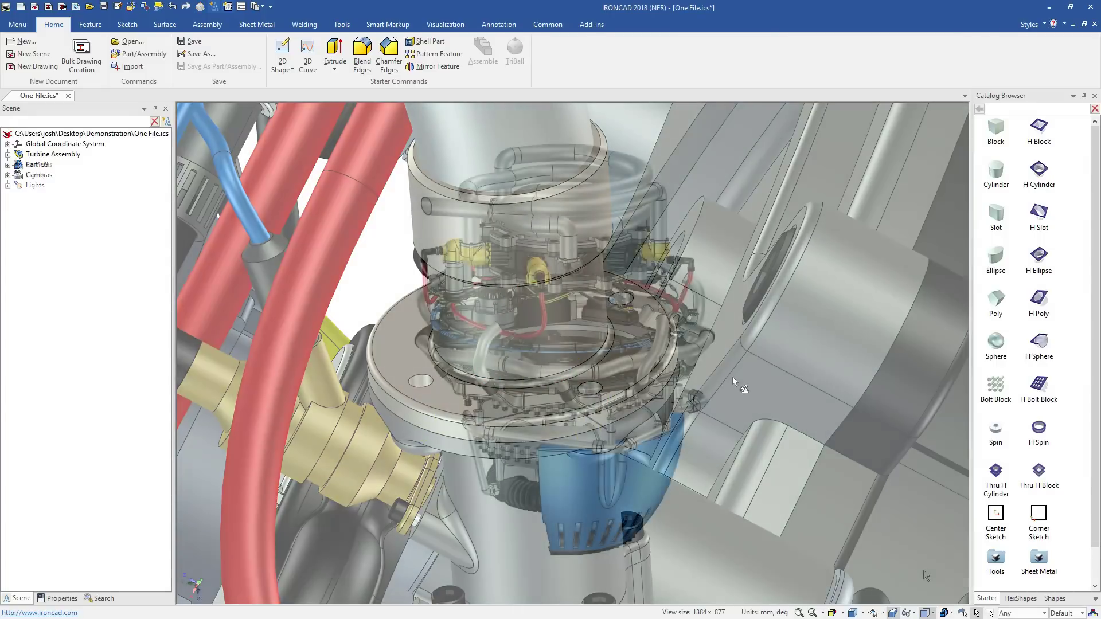
- Isolate the EMC Top housing and its mounting ring by hiding all unselected parts
key("ctrl+F5")
left_click_drag(503, 248, 506, 272)
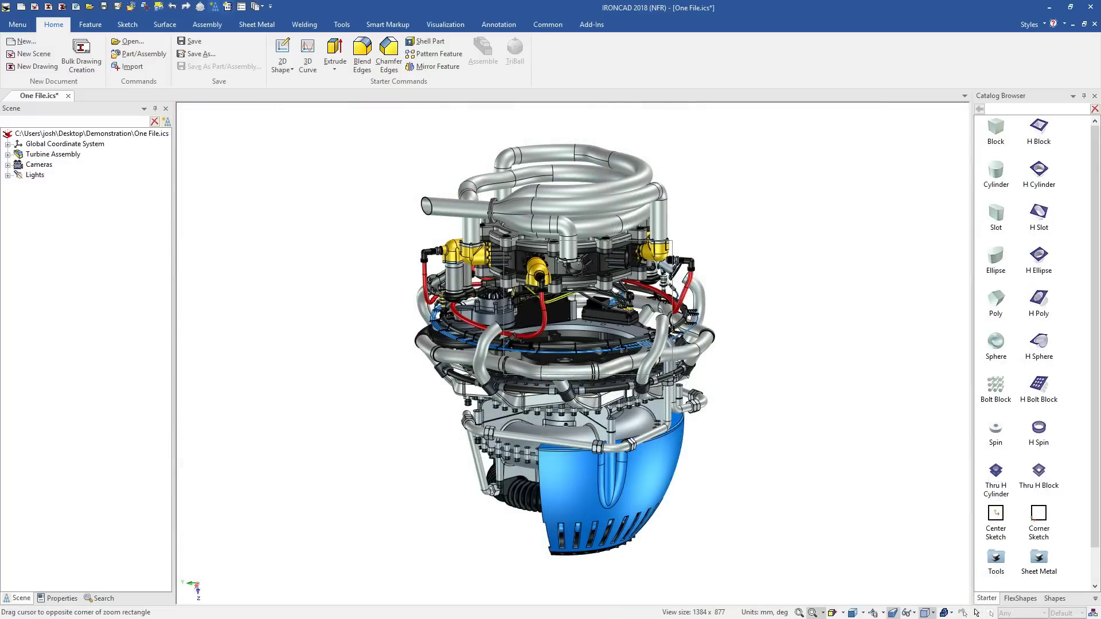
left_click_drag(670, 375, 672, 376)
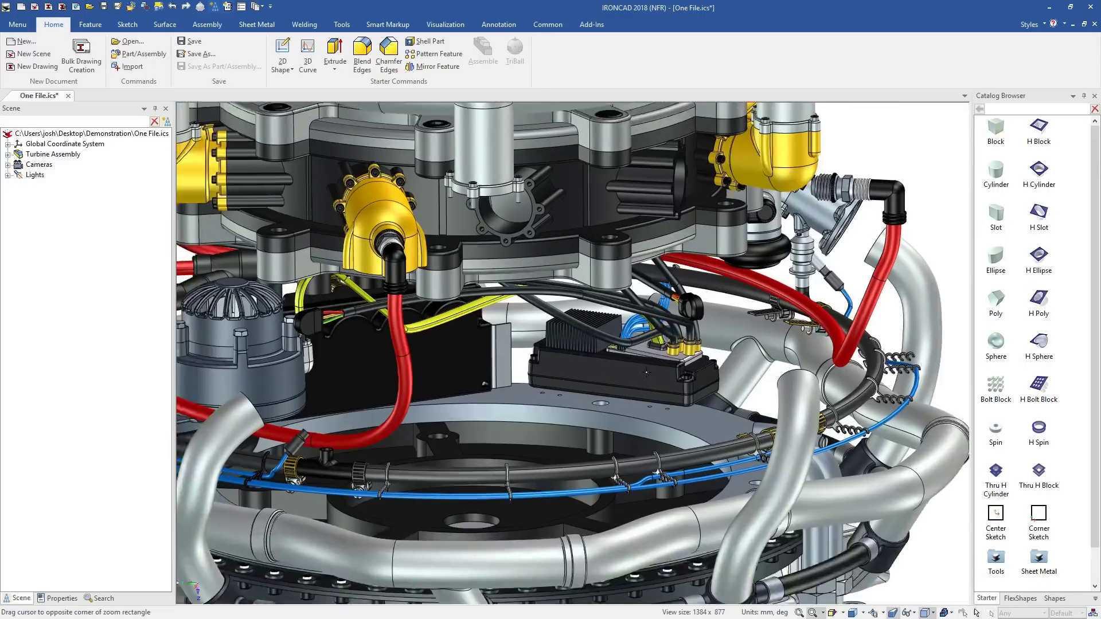
right_click(623, 380)
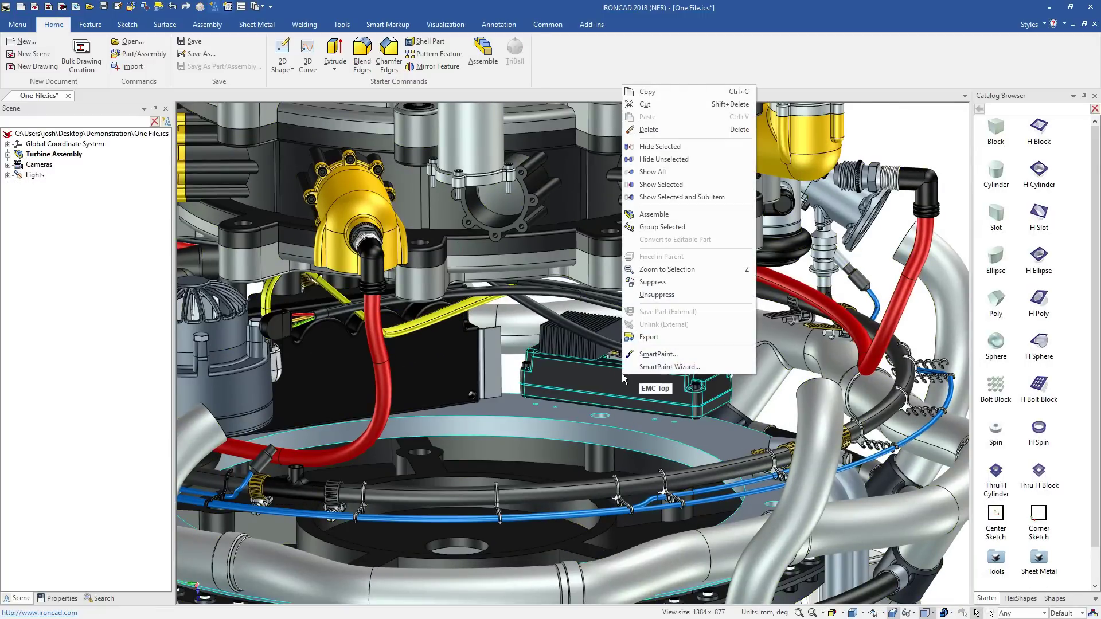
left_click(659, 167)
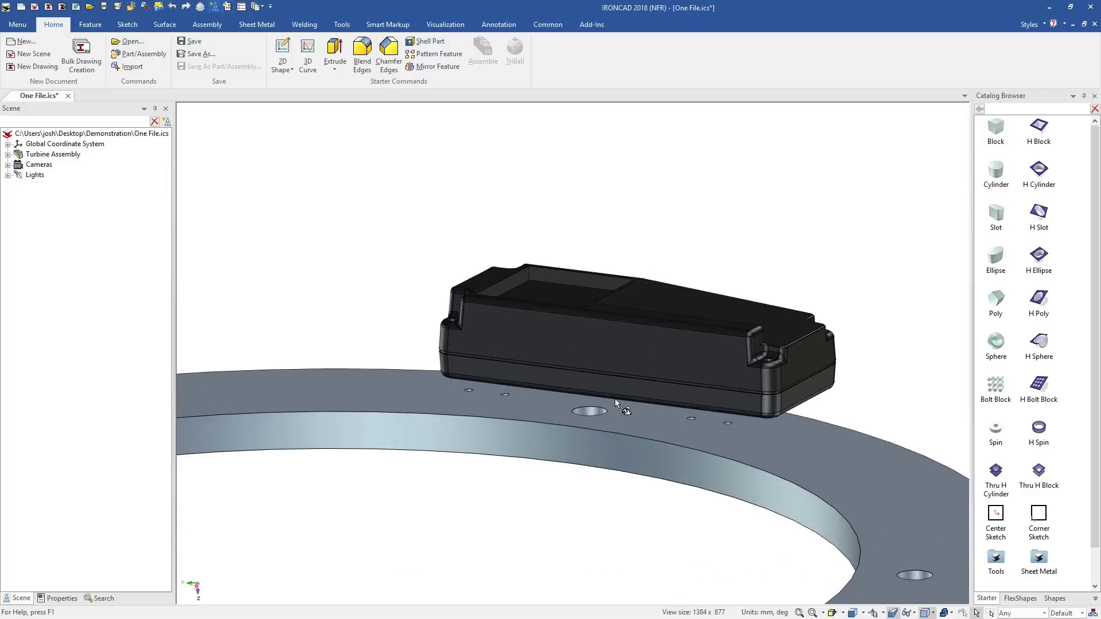
- Add a sheet metal Stock plate on the mounting ring beneath the EMC housing and position it with the TriBall
double_click(1039, 560)
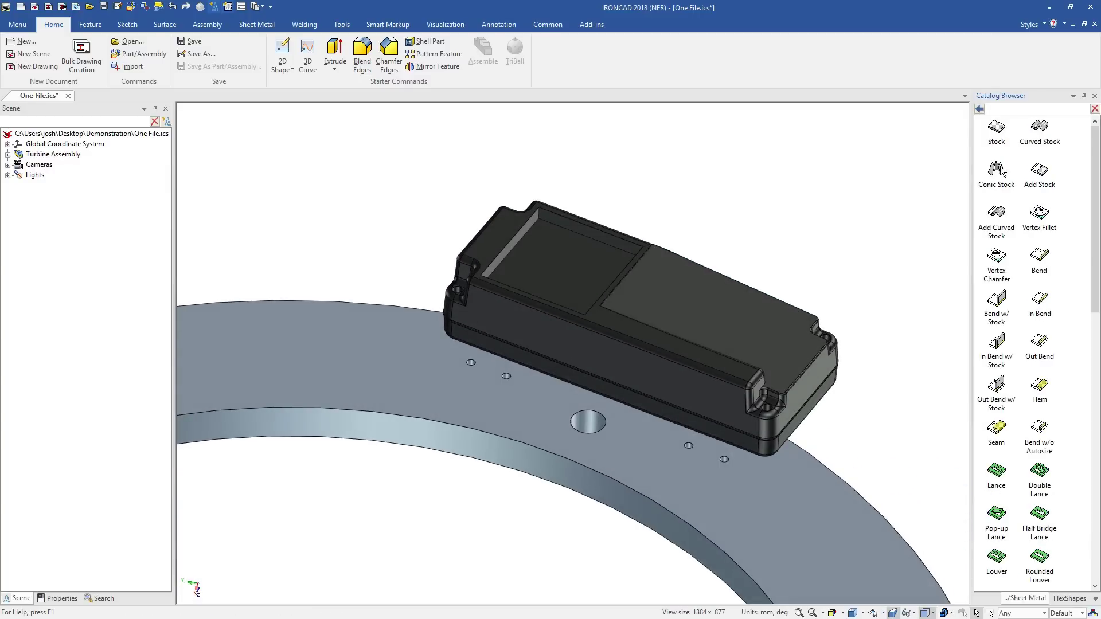
left_click_drag(968, 155, 576, 385)
key("F10")
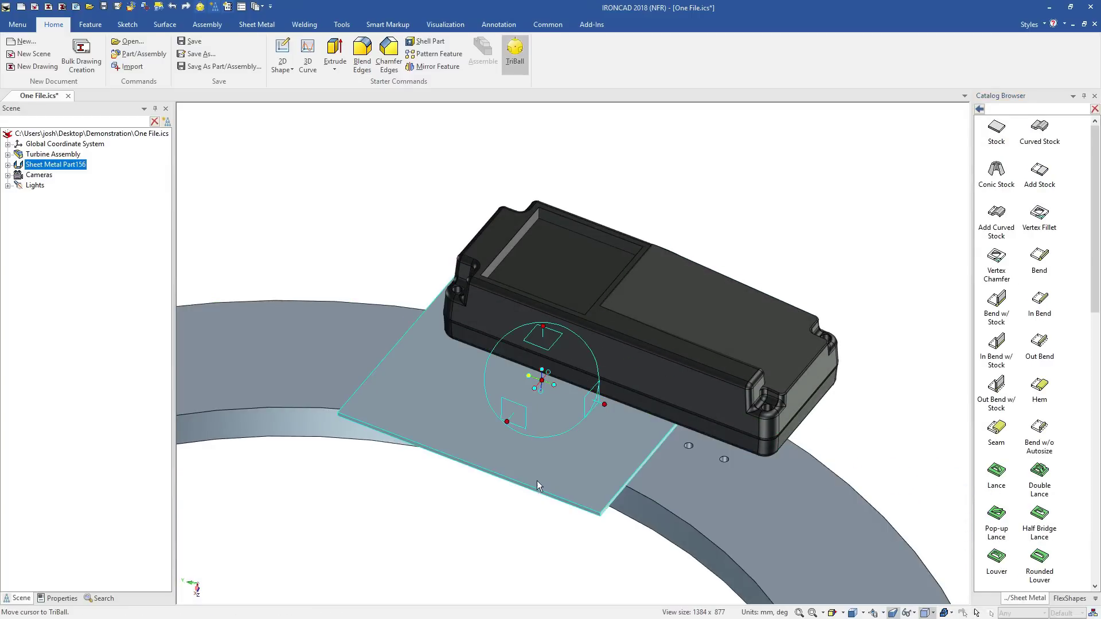
key("F10")
- Resize the stock plate to fit the housing and add an upright bend along one short end
left_click(537, 481)
left_click_drag(489, 470, 526, 401)
left_click_drag(717, 394, 812, 405)
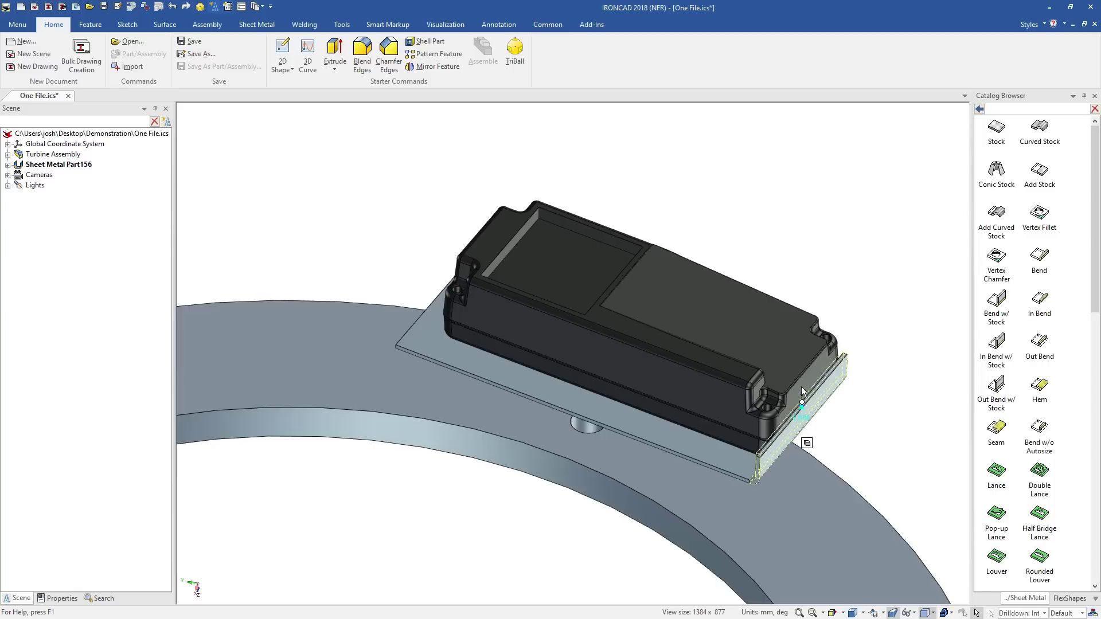
- Set the stock plate's width to 40 mm
left_click(700, 446)
left_click(700, 446)
left_click_drag(668, 306, 641, 338)
type("40")
key("Return")
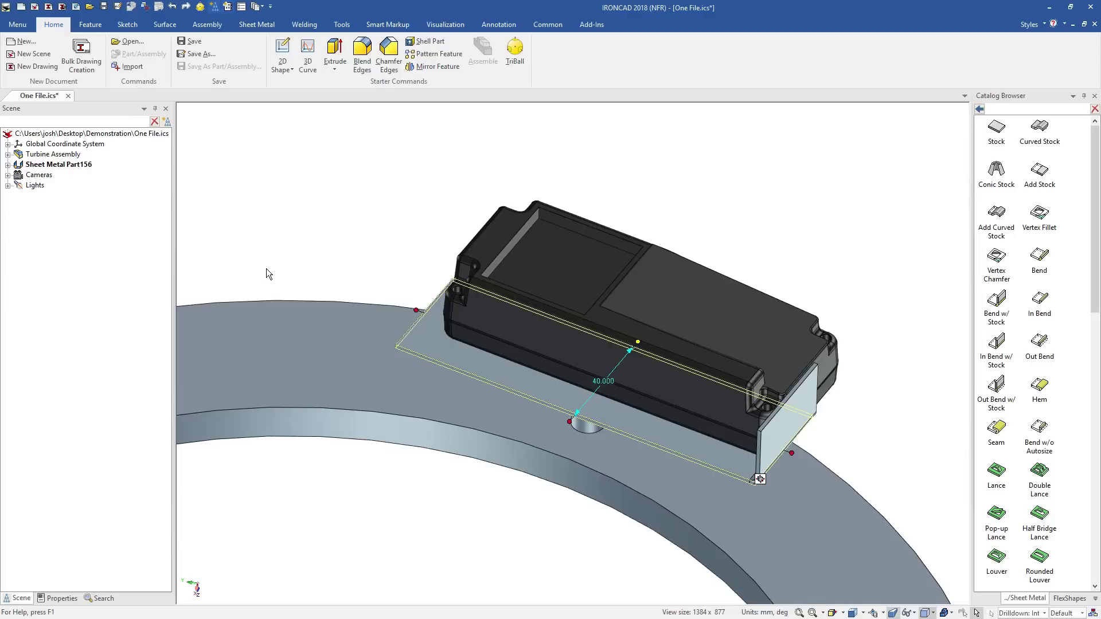
- Add an In Bend along the plate's opposite short end and extend its upright flange
mouse_move(639, 356)
middle_mouse_down()
mouse_move(608, 384)
mouse_move(711, 390)
middle_mouse_up()
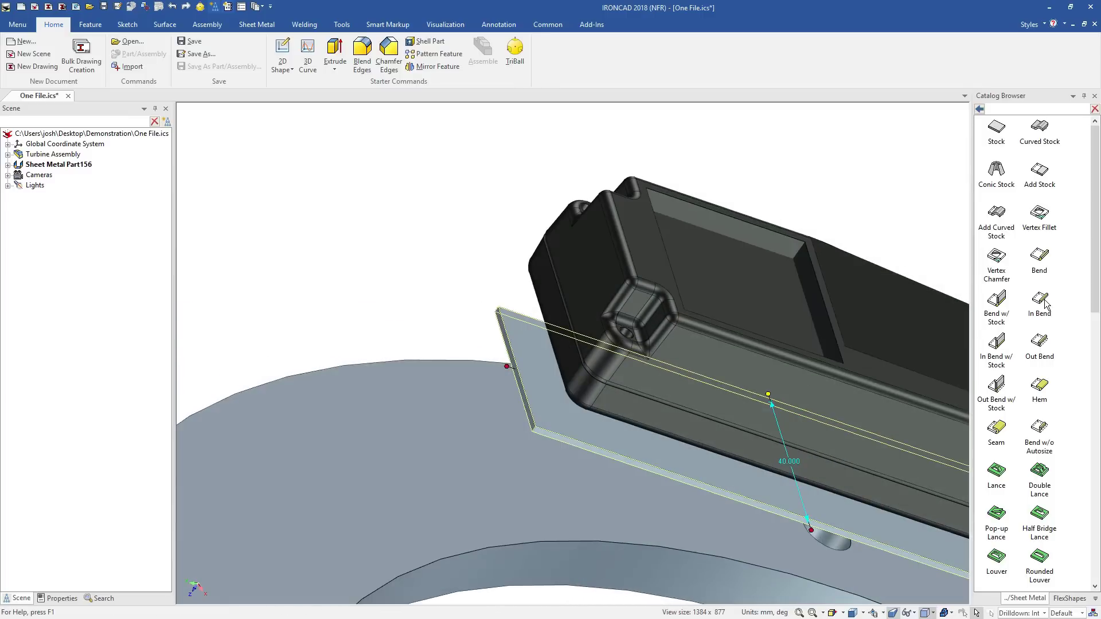
left_click_drag(1046, 304, 541, 315)
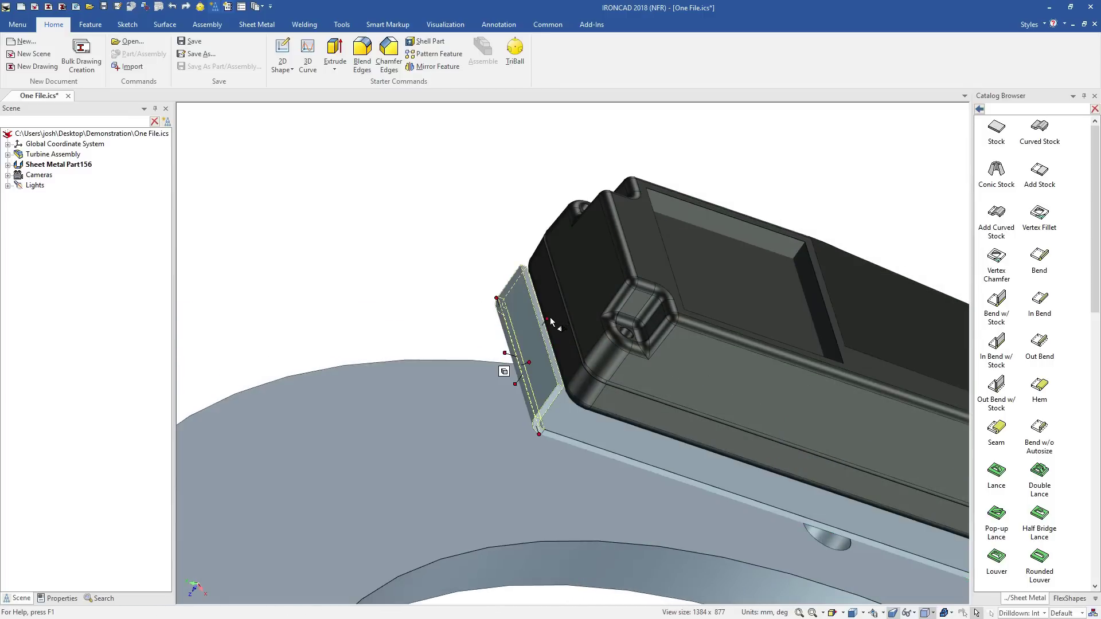
middle_click_drag(550, 318, 573, 339)
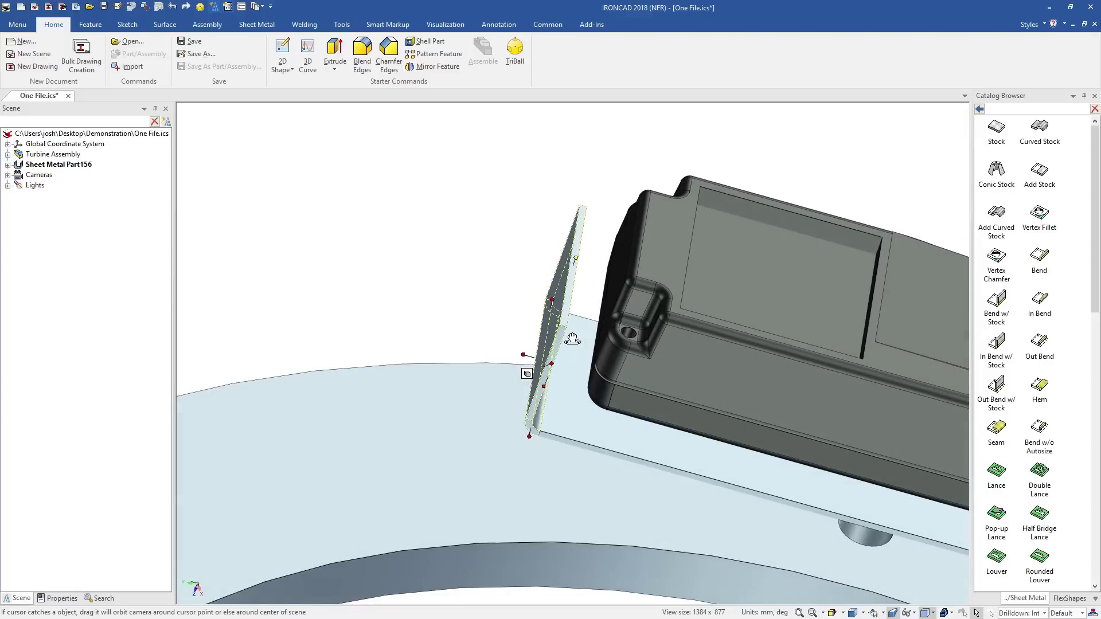
- Adjust the stock plate's length so its bent end lines up with the housing's side edge
left_click(578, 370)
left_click_drag(536, 365, 576, 382)
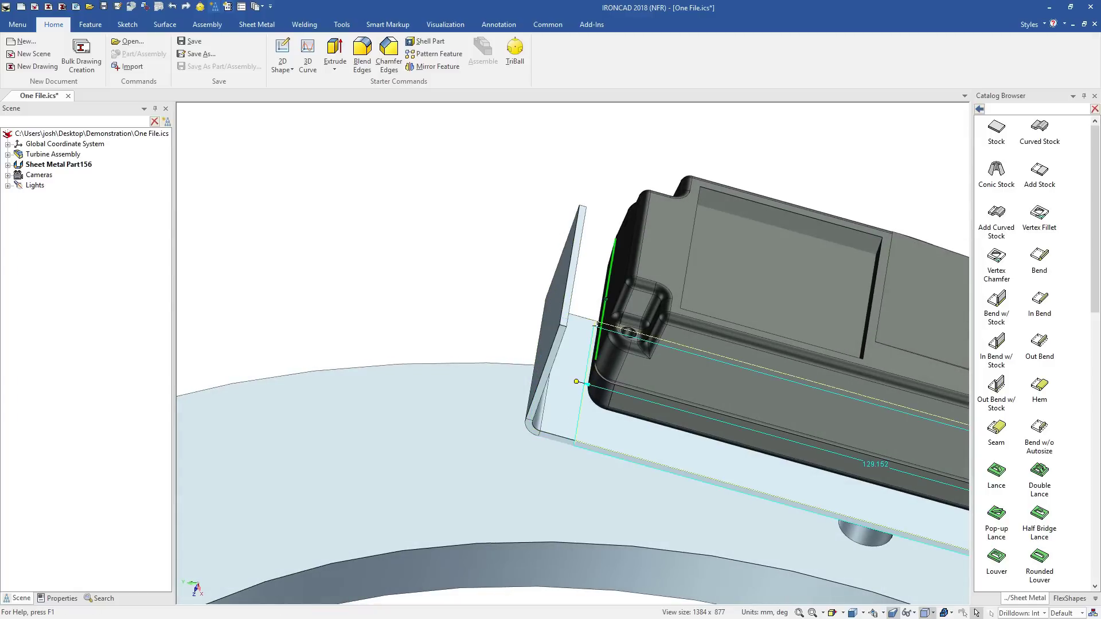
left_click_drag(597, 324, 602, 324, "shift")
key("Escape")
scroll(801, 386, "down", 2)
scroll(803, 388, "up", 1)
middle_click_drag(804, 388, 734, 431)
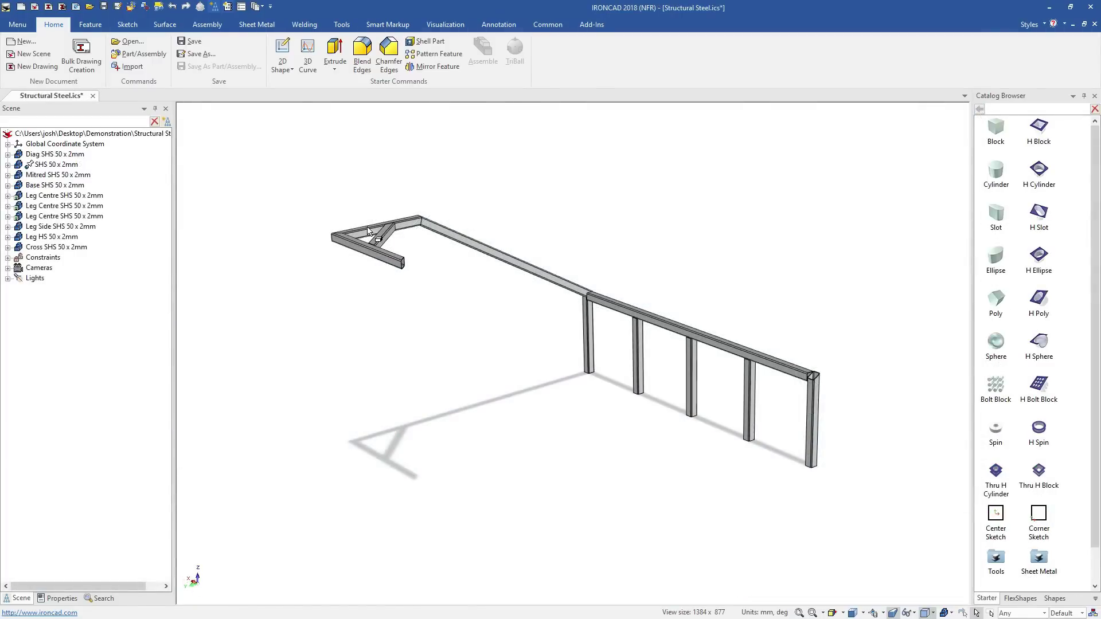
- In the structural steel frame, lengthen the end SHS beam to 1000 mm and the Mitred SHS 50 x 2mm beam to 2050 mm
left_click(367, 231)
left_click_drag(259, 246, 242, 249)
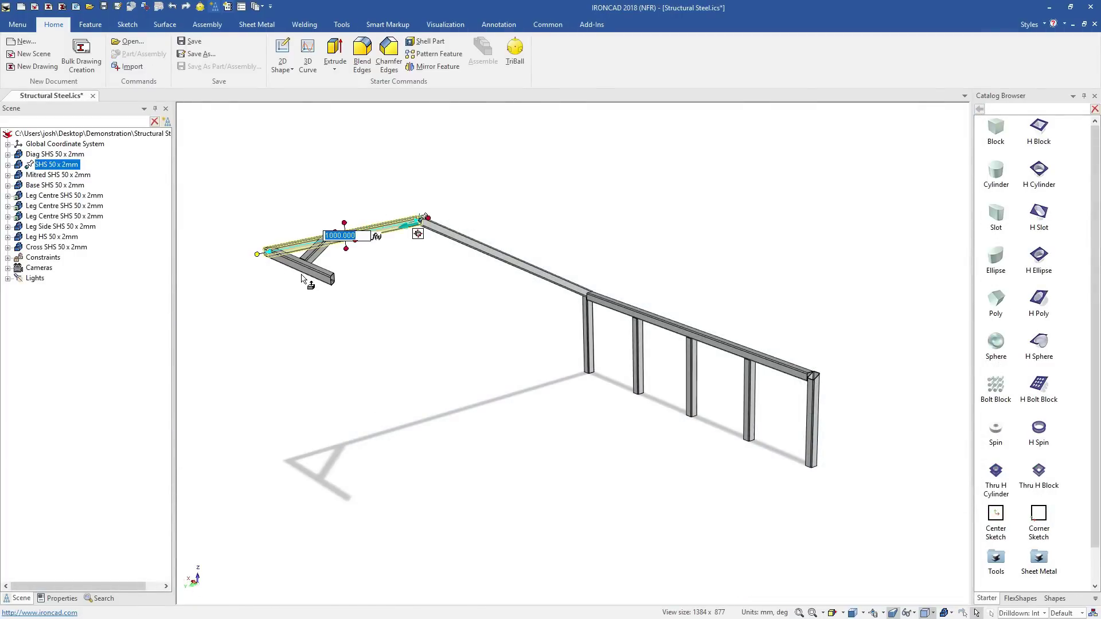
double_click(306, 273)
left_click_drag(343, 285, 397, 307)
left_click_drag(576, 335, 819, 398, "shift")
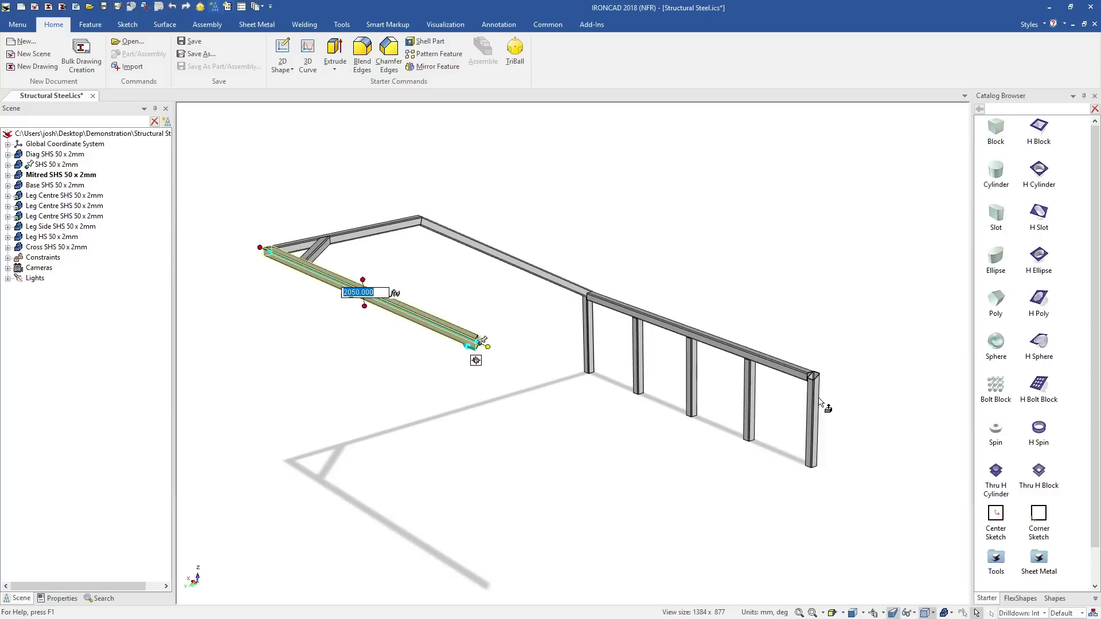
- Mirror copies of the Diag, end and Cross SHS 50 x 2mm members to the frame's opposite end using the TriBall
left_click(313, 255)
left_click(381, 230, "shift")
left_click(462, 239, "shift")
key("F10")
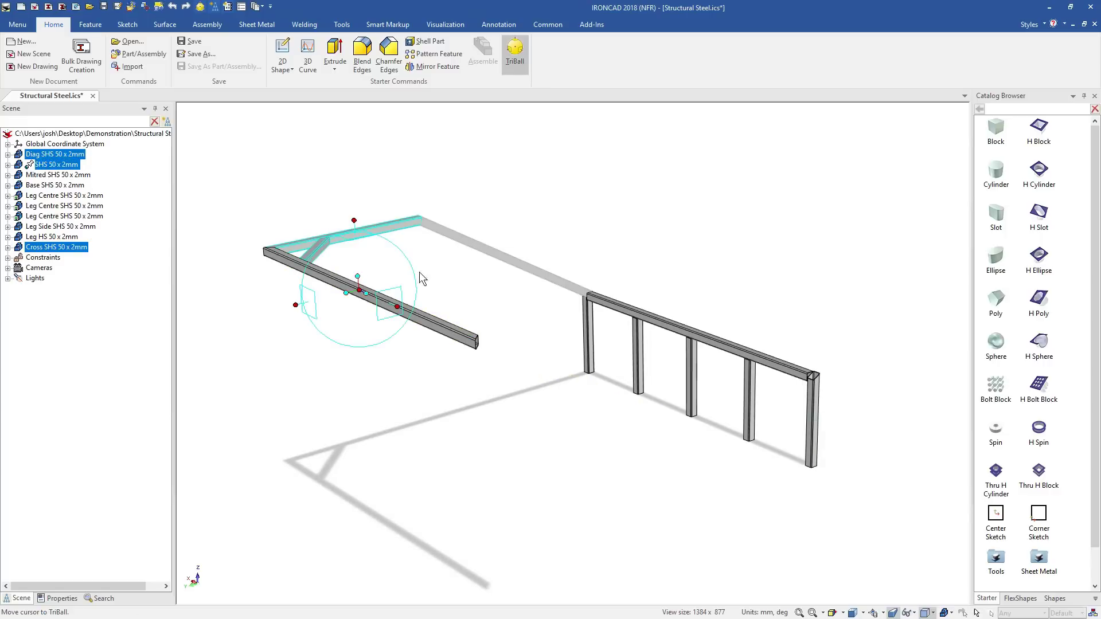
right_click(366, 293)
mouse_move(479, 456)
left_click(346, 482)
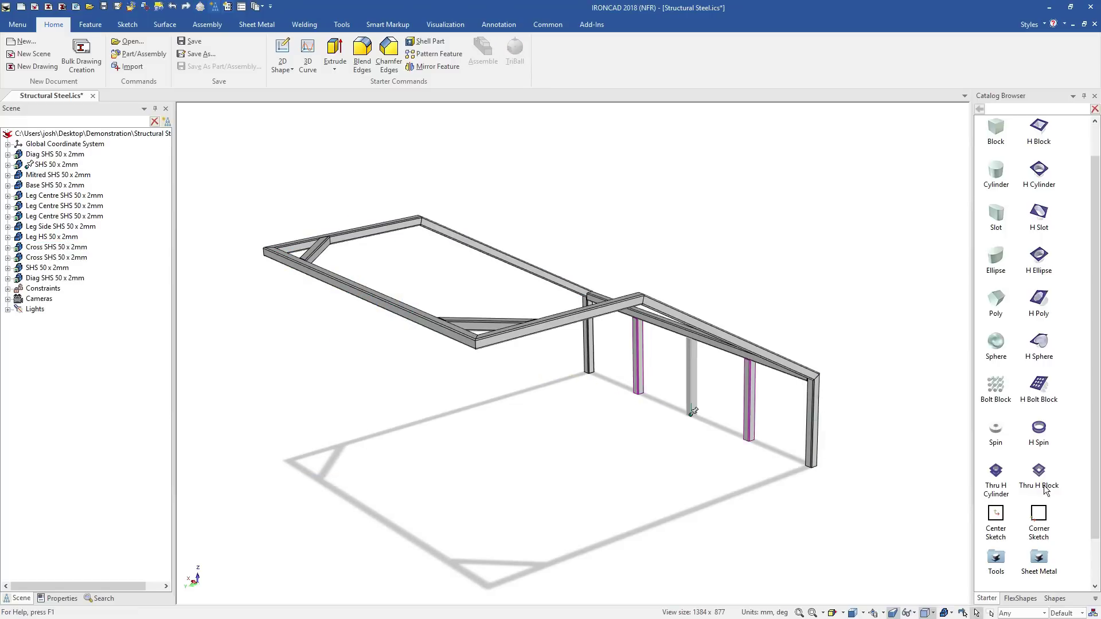
- Add the middle Leg Centre SHS 50 x 2mm member to the Starter catalog and place a copy on the frame's rear side beam
left_click_drag(1046, 490, 1047, 553)
scroll(541, 290, "up", 5)
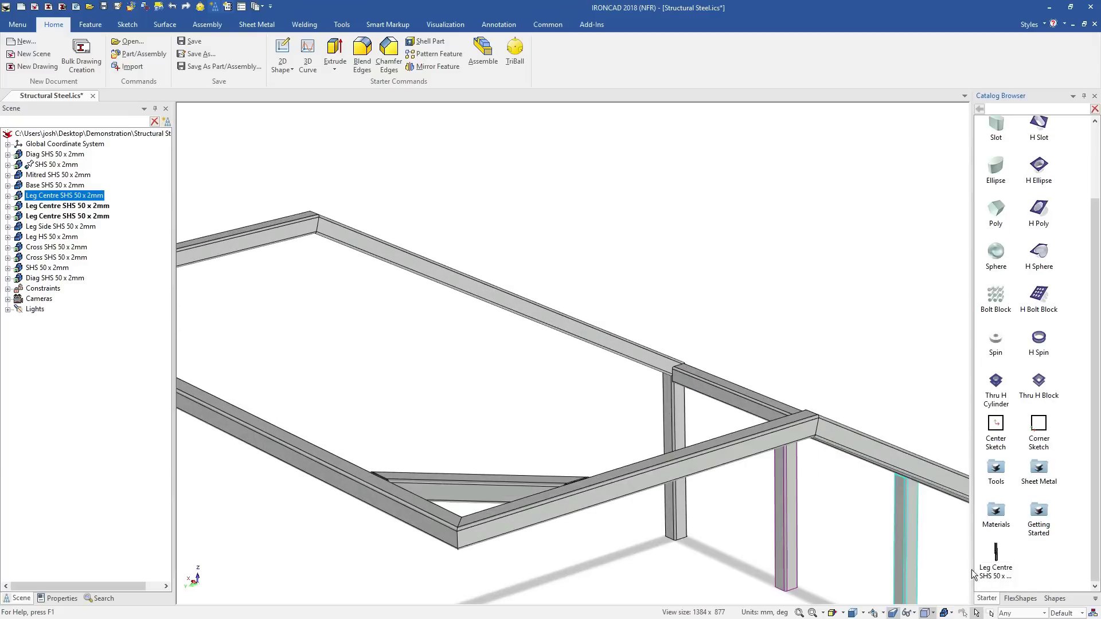
left_click(628, 353)
middle_click_drag(625, 353, 575, 340)
- Extend the placed Leg Centre member across the frame until its end meets the opposite side beam
left_click(623, 358)
left_click_drag(632, 355, 852, 460)
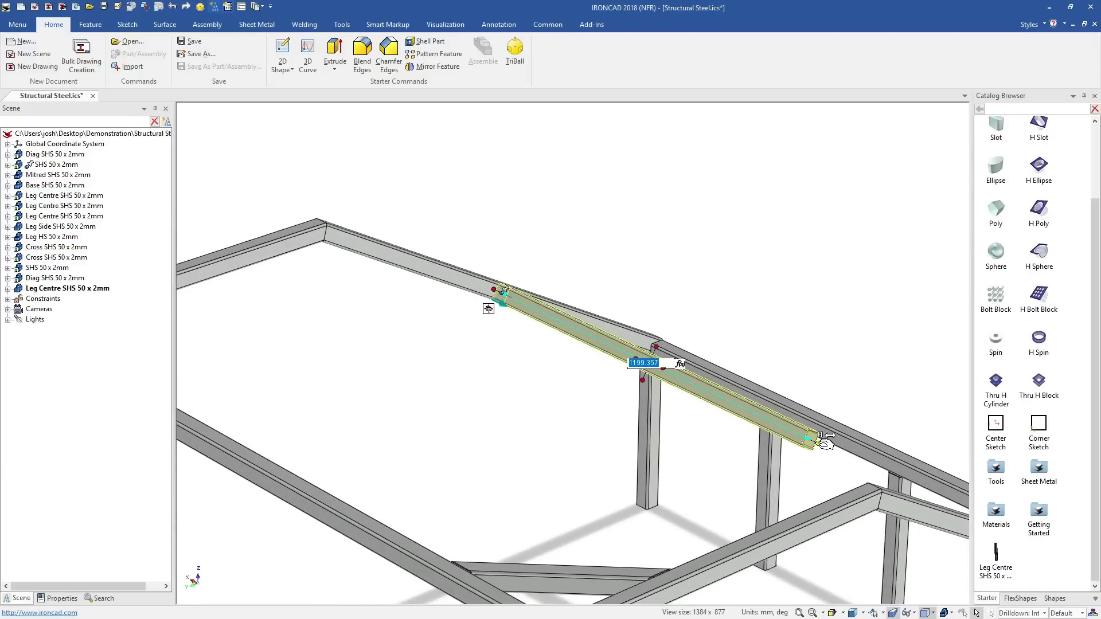
right_click(823, 445)
left_click(889, 491)
middle_click_drag(886, 493, 581, 374)
left_click(765, 428)
key("Escape")
- Repeat the new cross member along the side beams with the TriBall, placing one copy on each side of it
left_click(587, 247)
middle_click_drag(588, 247, 597, 287)
key("F10")
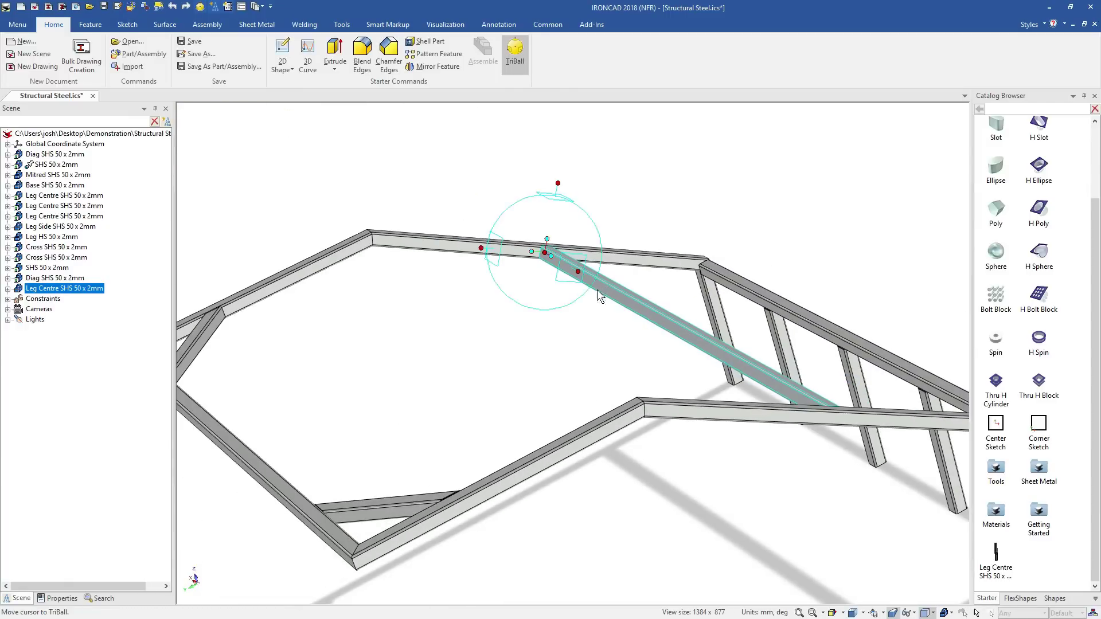
right_click_drag(481, 249, 574, 256)
left_click(529, 280)
left_click(541, 254)
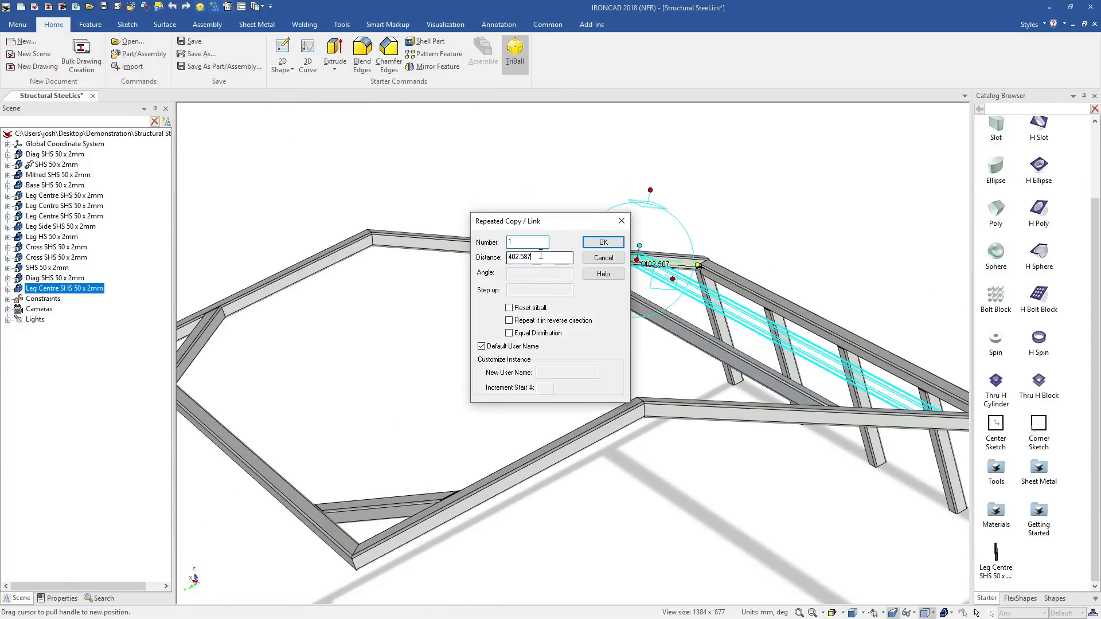
left_click(603, 242)
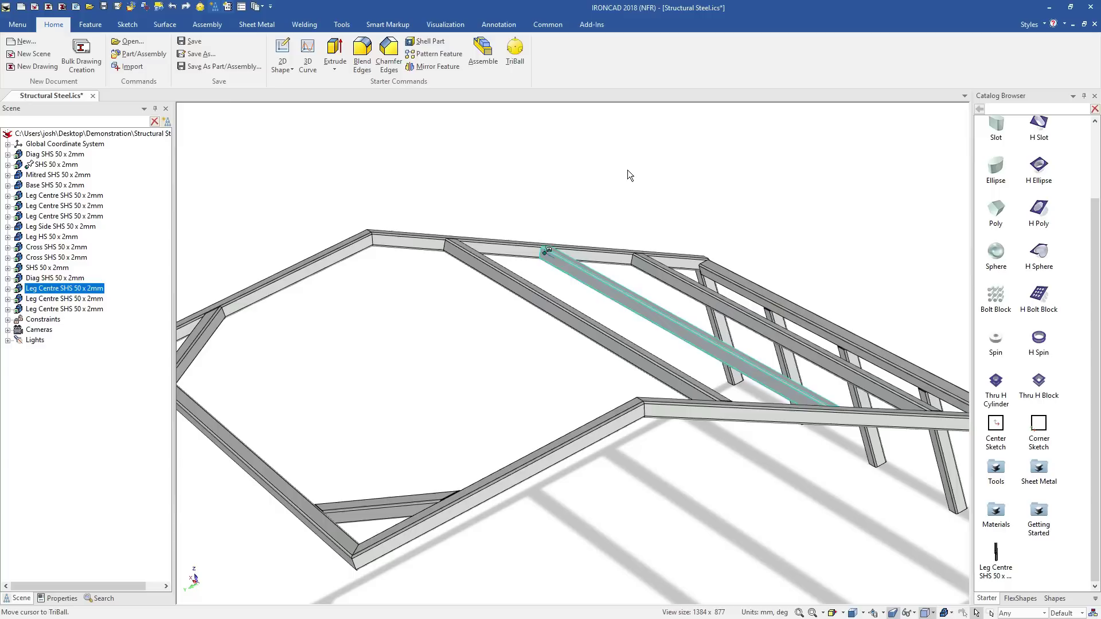
- Rename the new Leg Centre cross members to Centre SHS 50 x 2mm
left_click(39, 288)
left_click(39, 288)
key("BackSpace")
left_click(46, 377)
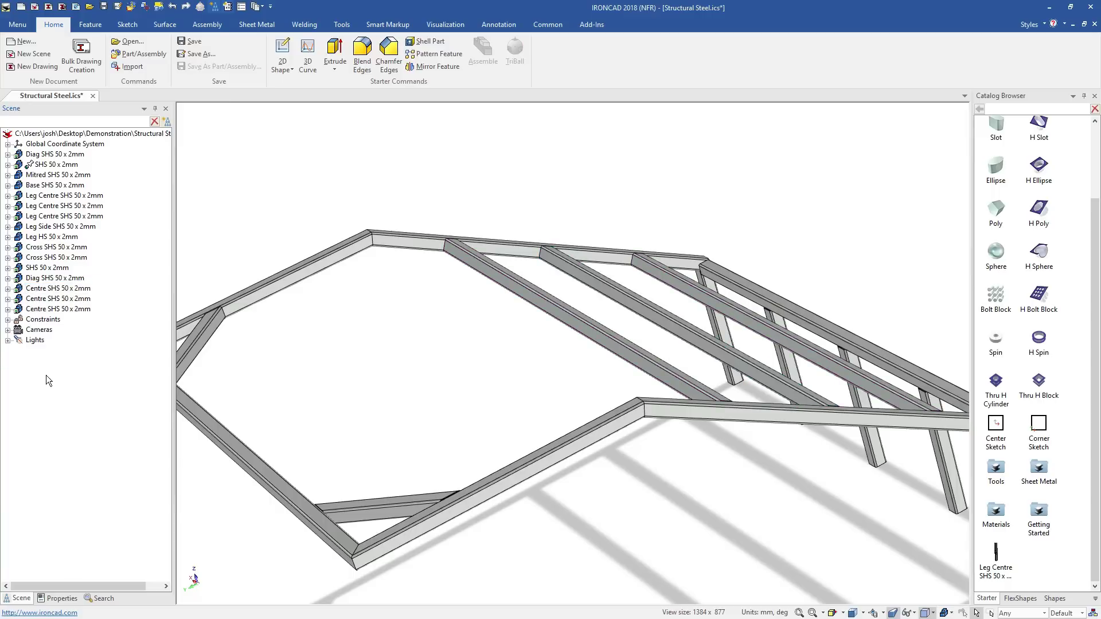
- Select all members of the steel frame and group them into one assembly
scroll(624, 356, "down", 5)
middle_click_drag(624, 356, 467, 348)
key("ctrl+a")
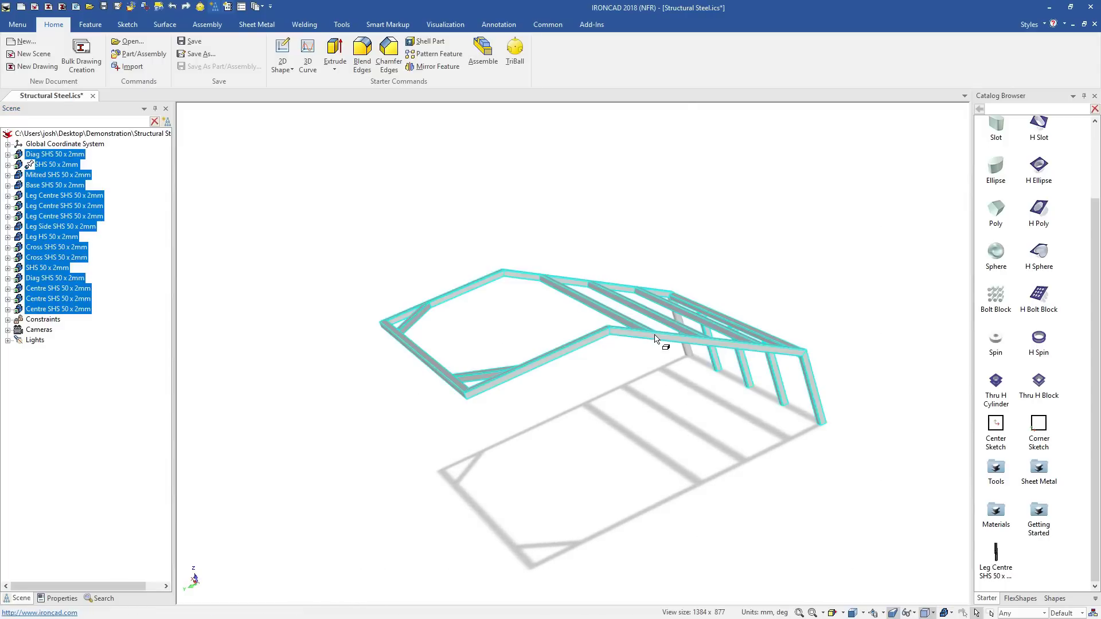
right_click(655, 335)
left_click(742, 174)
- Mirror the frame assembly as a linked copy, using the TriBall repositioned beyond the frame's free end as the mirror plane
key("F10")
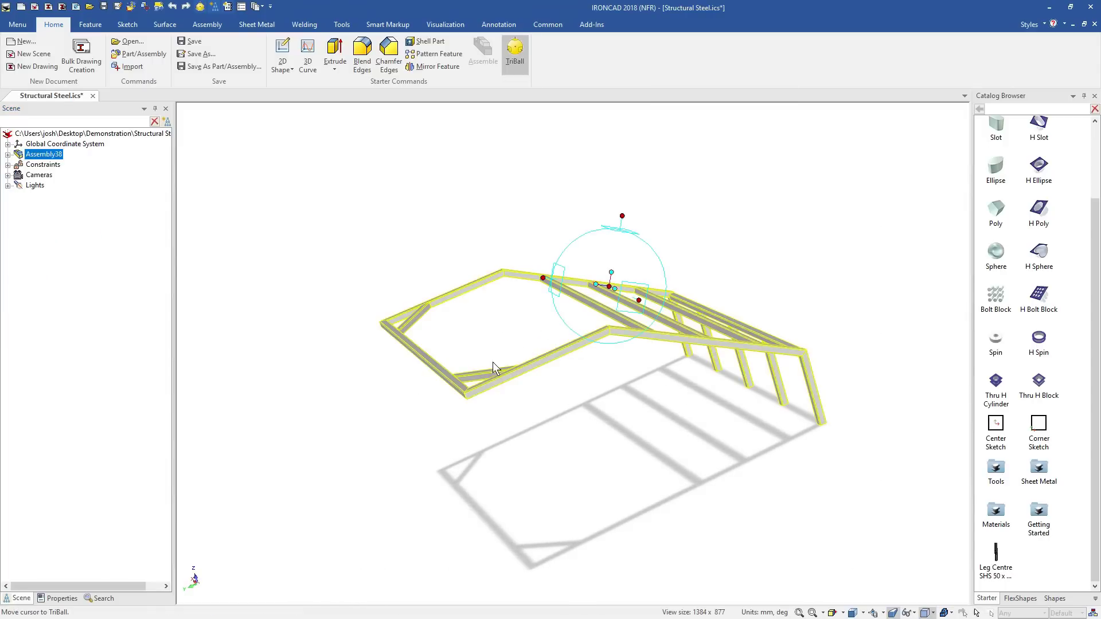
key("space")
left_click_drag(612, 285, 435, 370)
left_click_drag(366, 396, 337, 409)
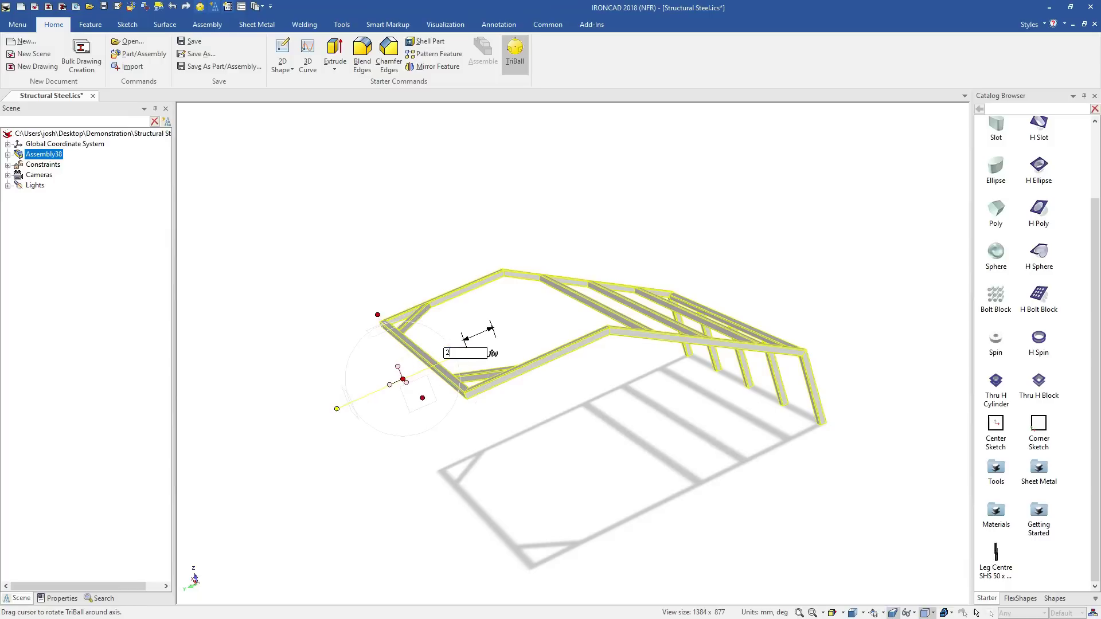
key("space")
right_click(390, 385)
mouse_move(441, 549)
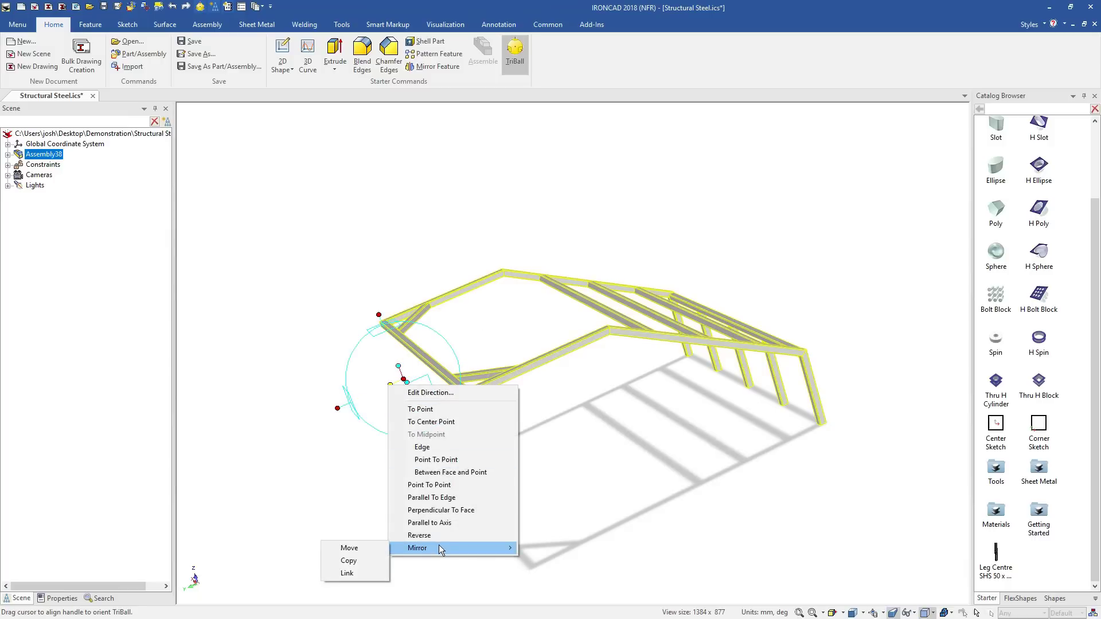
left_click(357, 573)
key("F10")
key("F8")
left_click(600, 440)
middle_click_drag(511, 359, 608, 396)
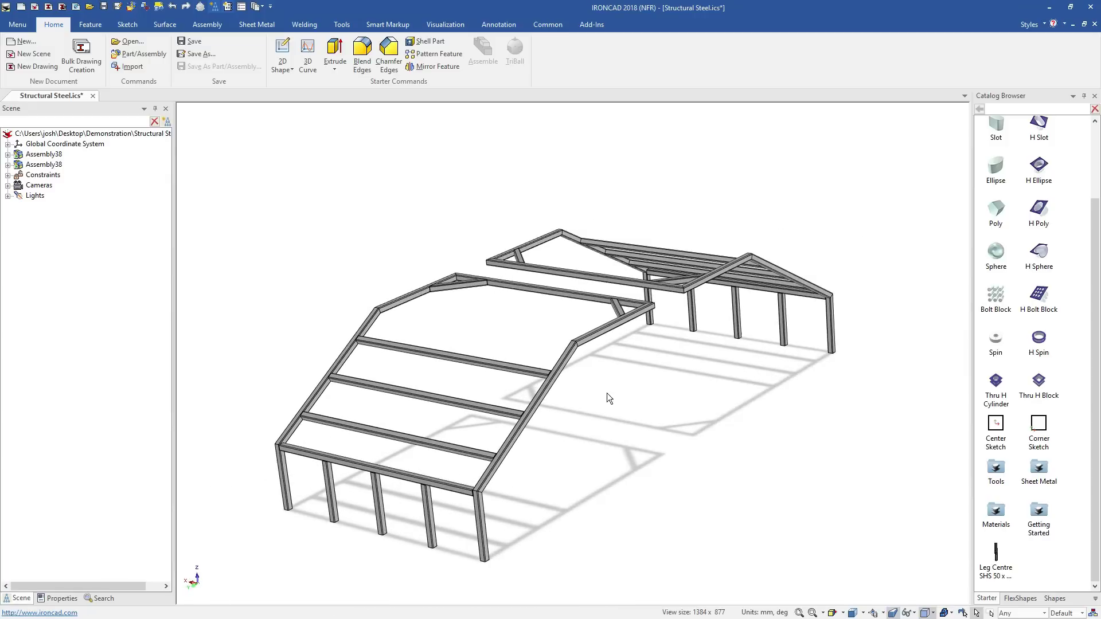
- Set up a bulk drawing of the scene with added sheets for the Cross, Leg Centre and Leg Side SHS 50 x 2mm members
left_click(81, 56)
left_click(492, 201)
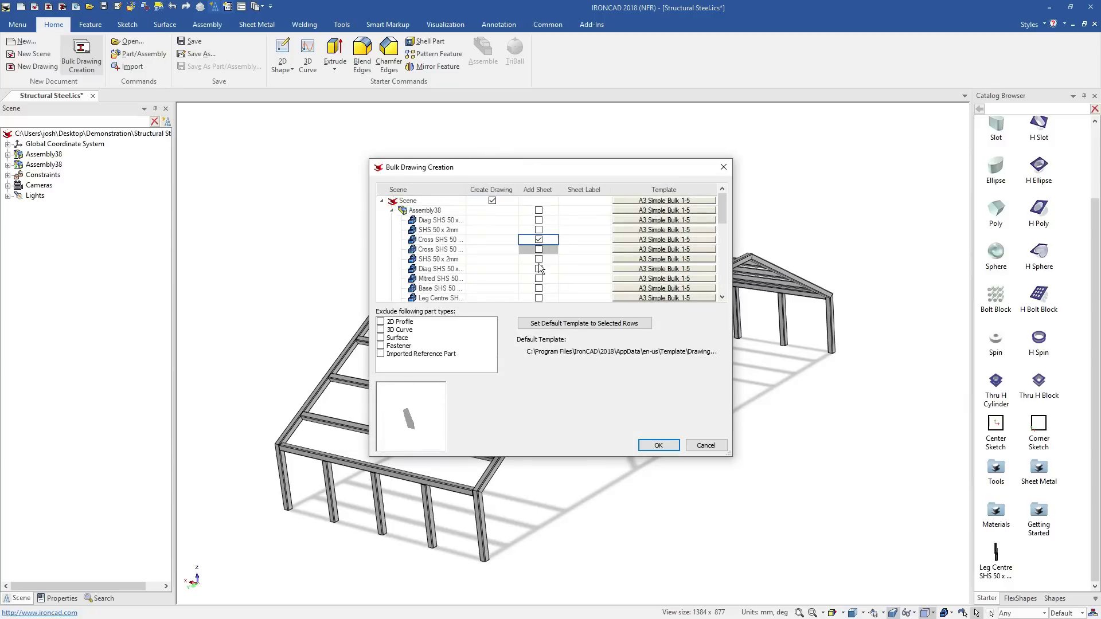
left_click(539, 299)
scroll(539, 299, "down", 1)
left_click(540, 298)
scroll(541, 296, "down", 2)
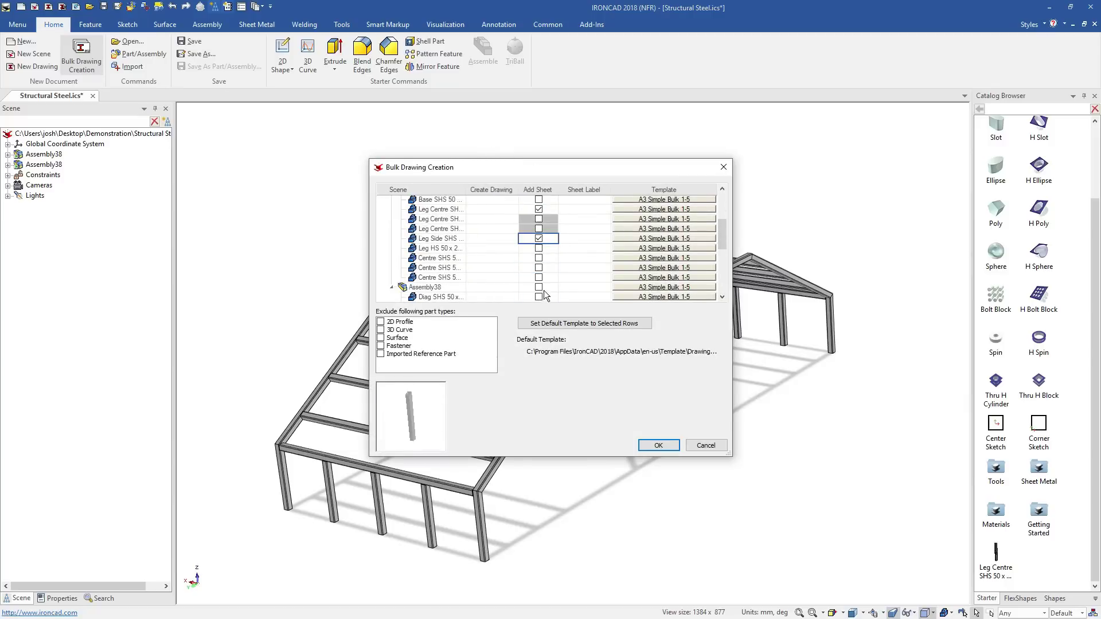
- Assign the Cut List with ISO template to the scene, generate the bulk drawing and show Sheet1
scroll(543, 292, "up", 3)
left_click(653, 201)
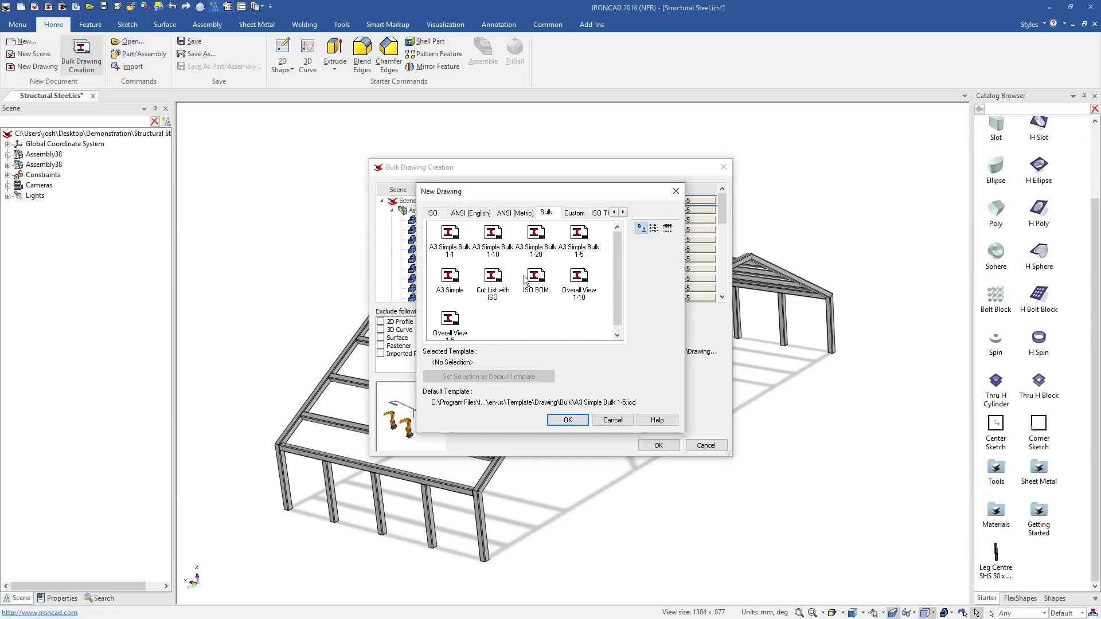
left_click(494, 281)
left_click(568, 421)
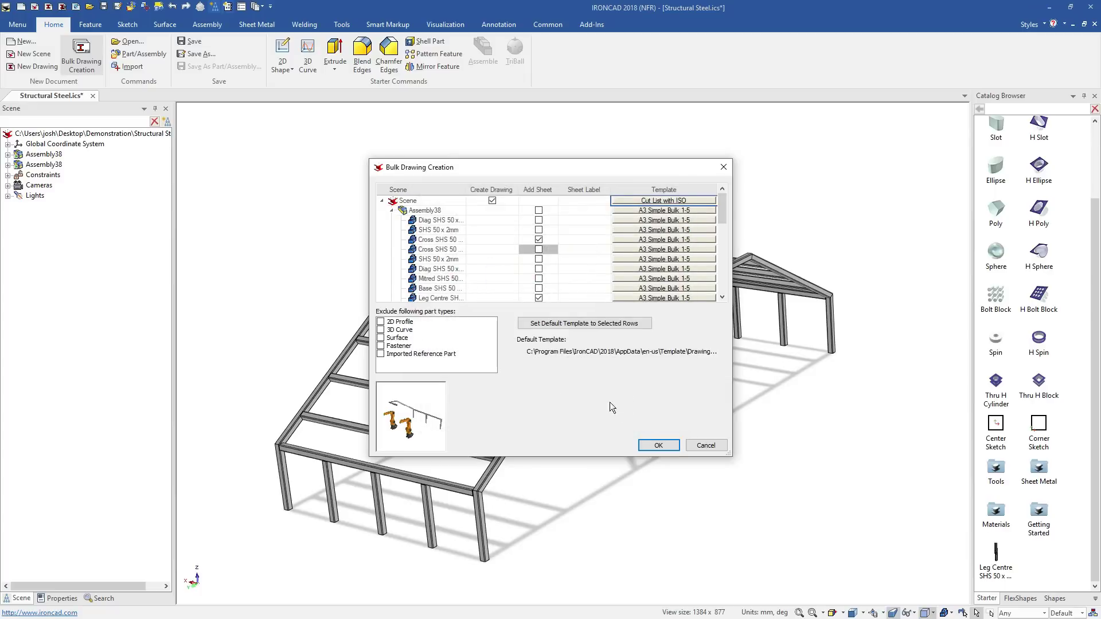
left_click(658, 446)
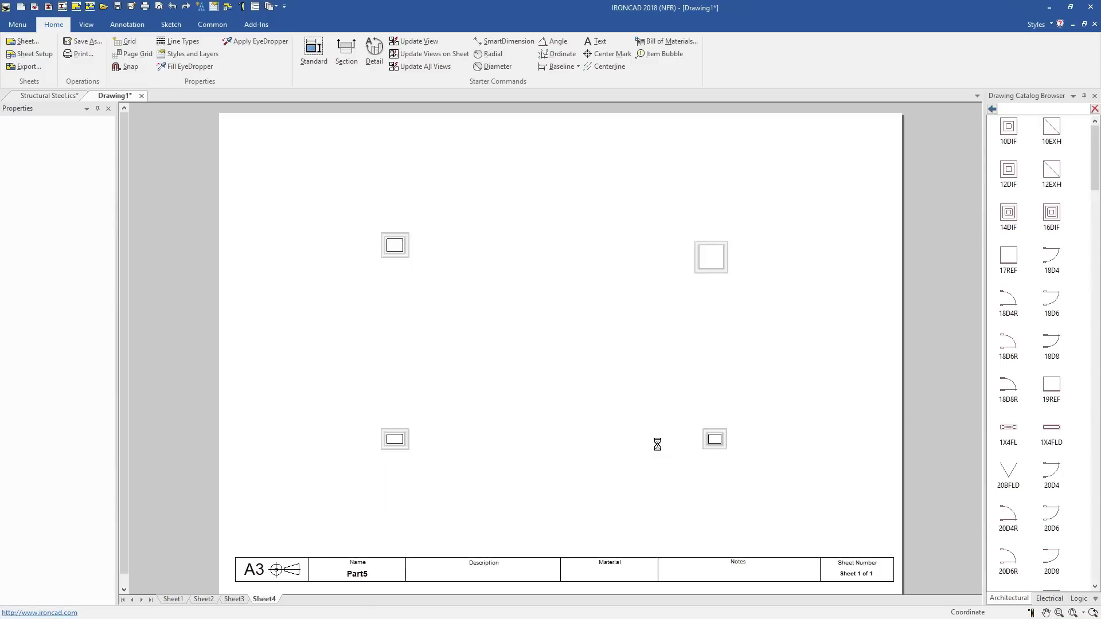
left_click(637, 278)
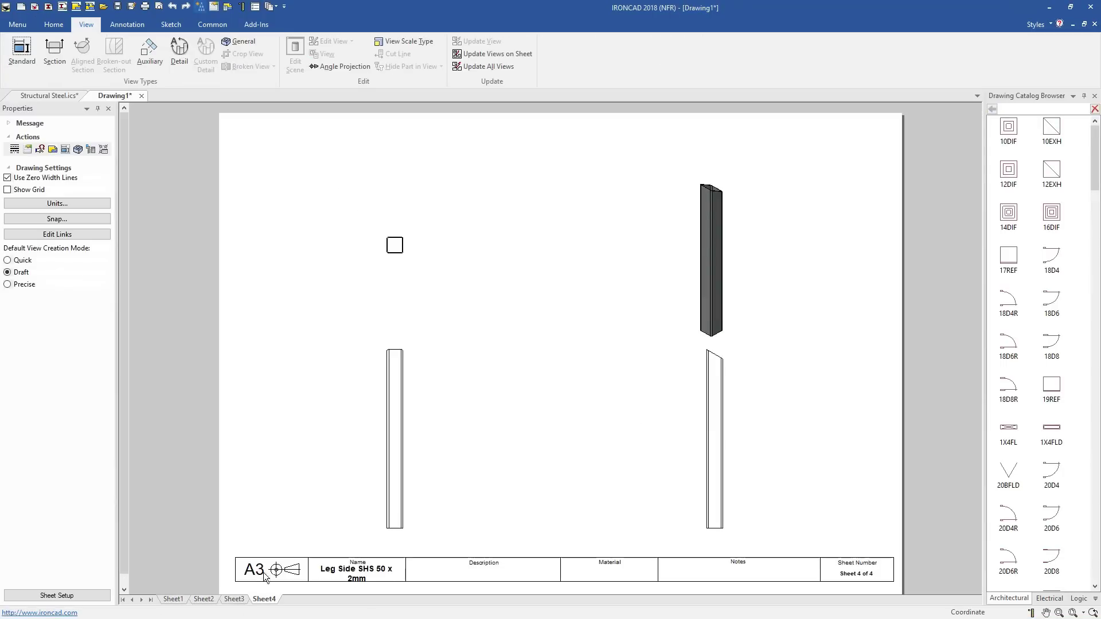
left_click(180, 600)
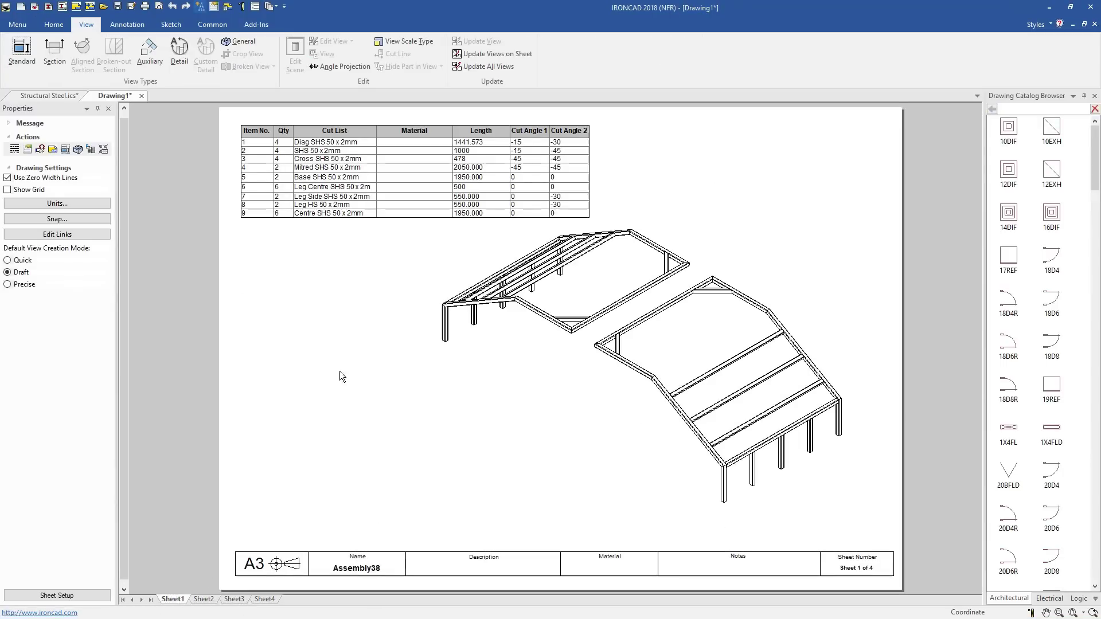
- Delete the Cross SHS 50 x 2mm corner braces from the Structural Steel scene and update the cut list drawing in Drawing1
left_click(56, 96)
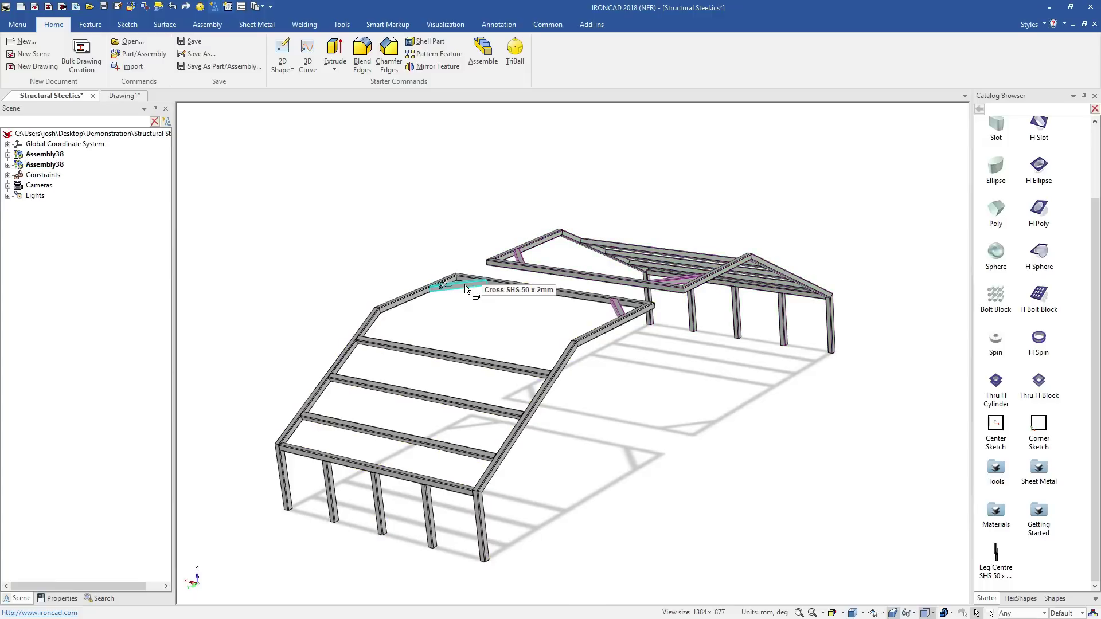
left_click(617, 307, "shift")
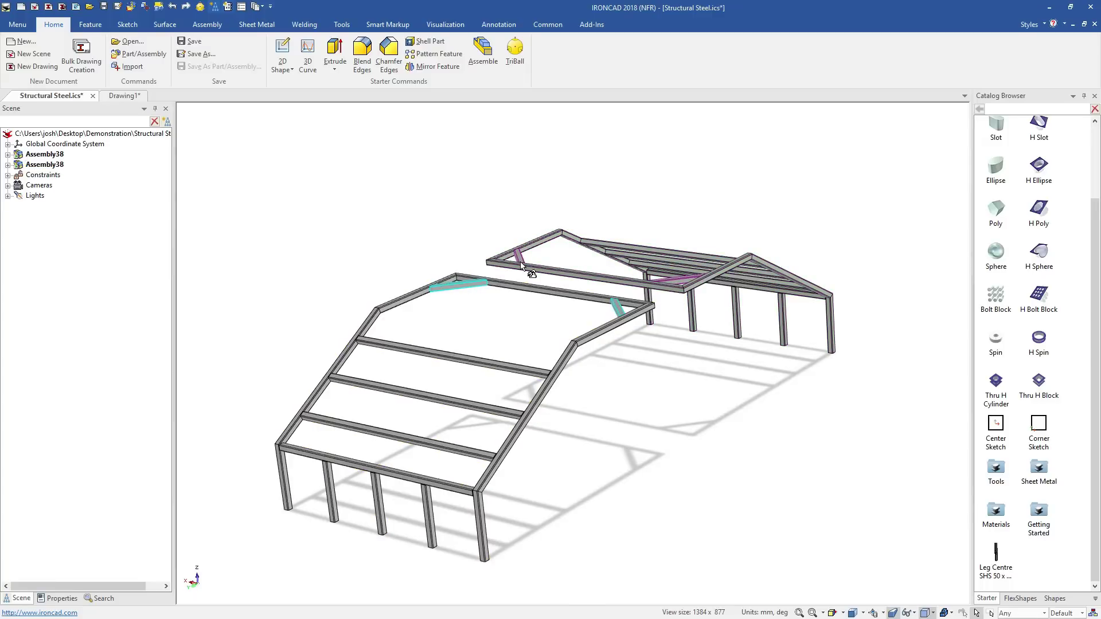
key("Delete")
key("Return")
left_click(124, 96)
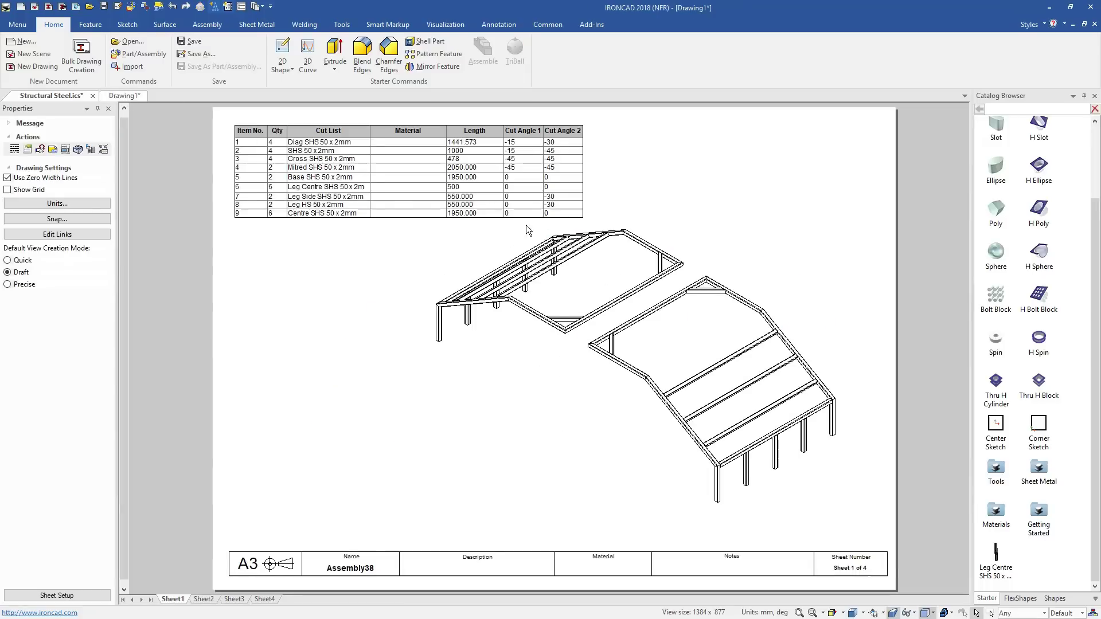
left_click(624, 276)
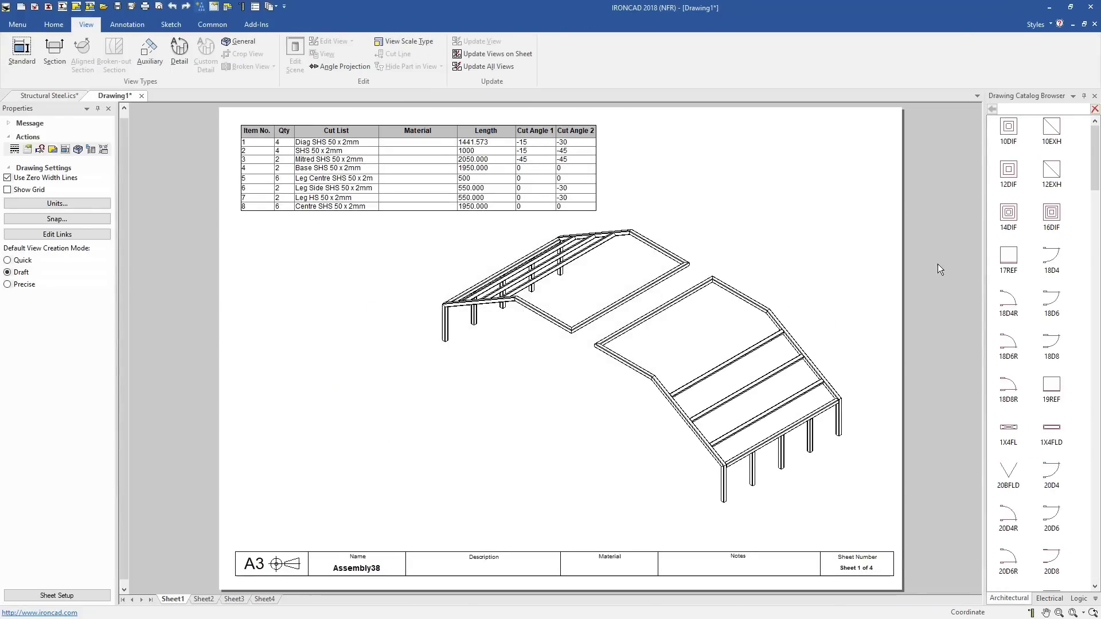
- In the External Link scene, apply Color Light Blue to the shock's coil spring and Colour Black to its toothed adjuster ring
left_click(80, 100)
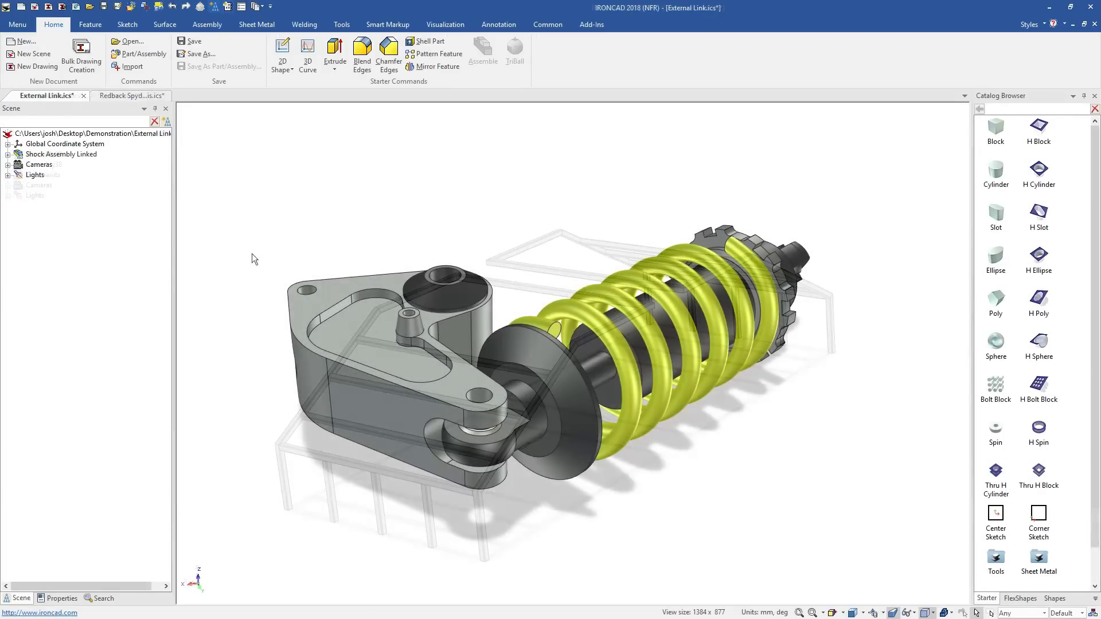
left_click(126, 98)
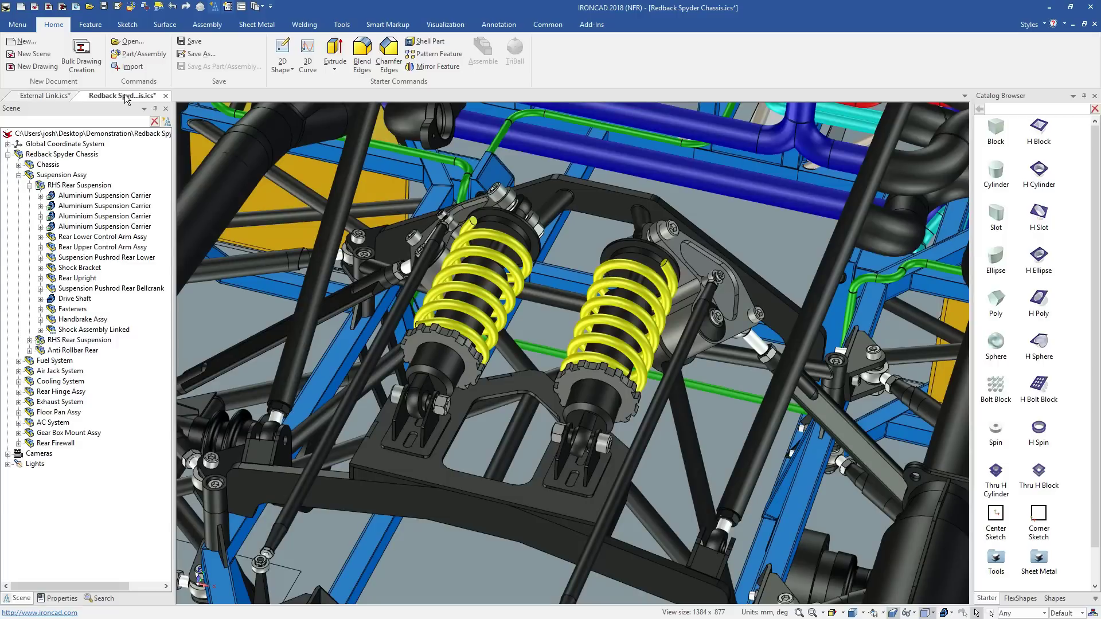
left_click(40, 97)
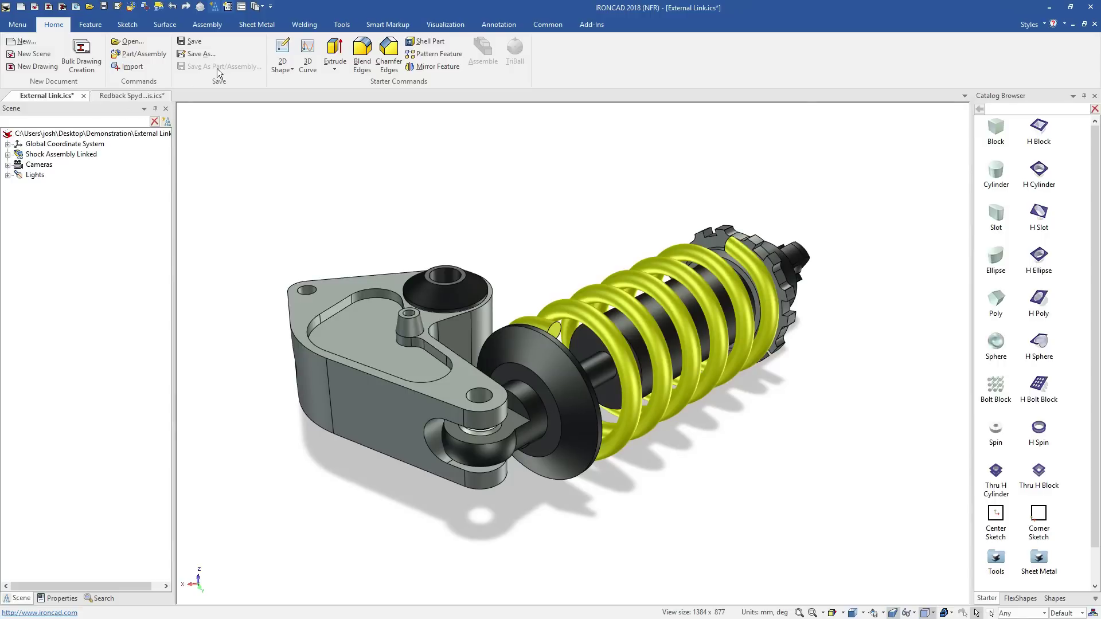
scroll(1041, 555, "down", 1)
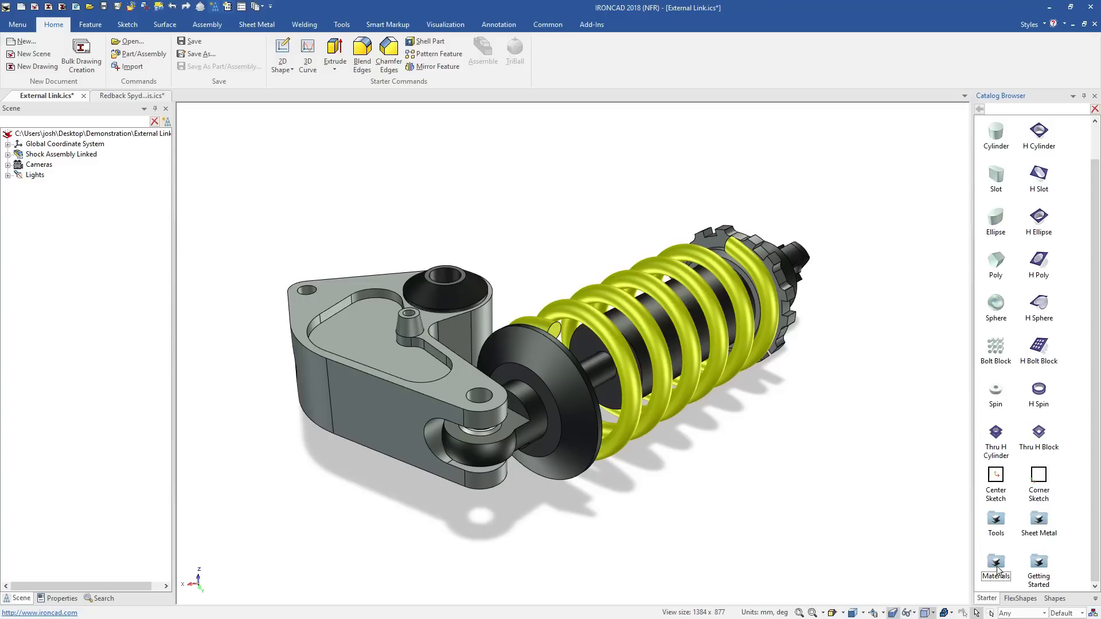
double_click(997, 566)
left_click_drag(867, 447, 717, 372)
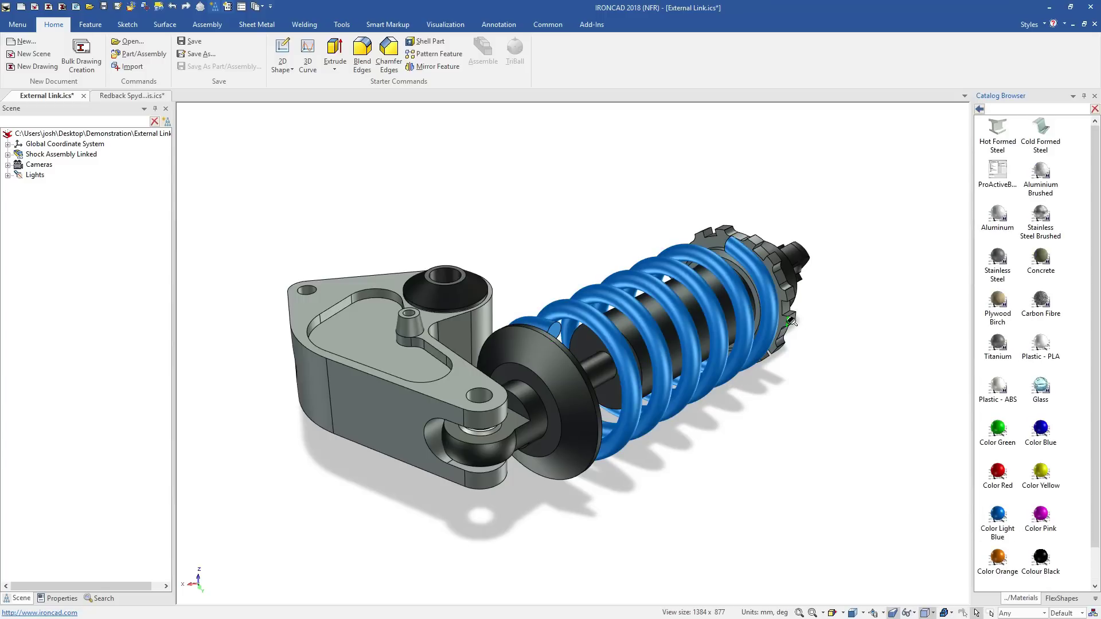
left_click_drag(788, 322, 787, 322)
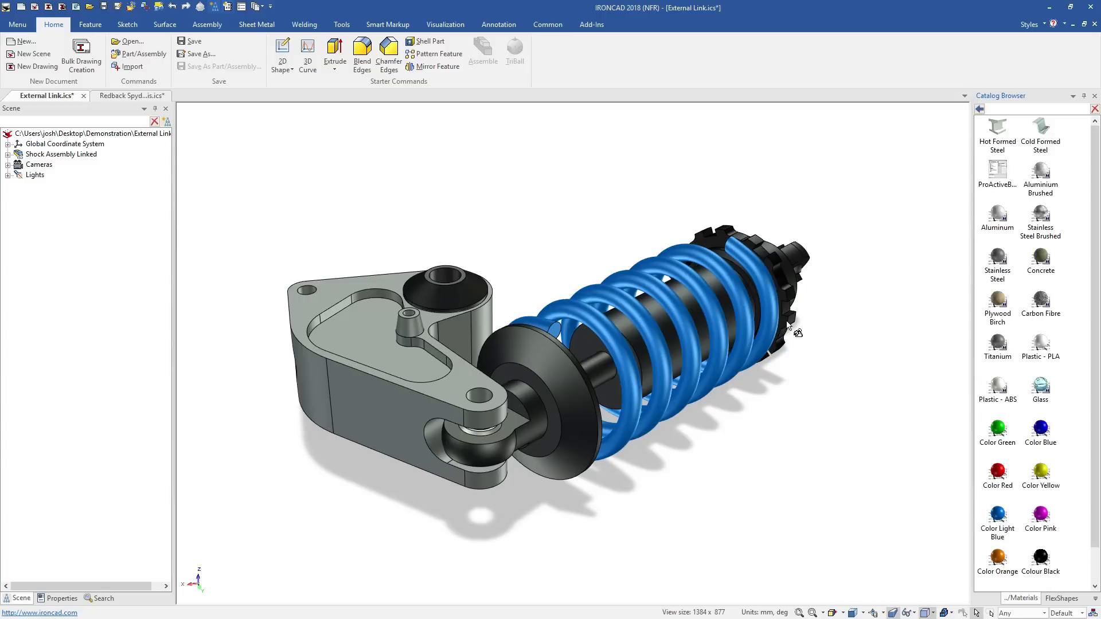
- In the Redback Spyder Chassis scene, colour the linked shock's triangular bracket light blue and delete its pocket, and check the External Link scene
left_click(132, 95)
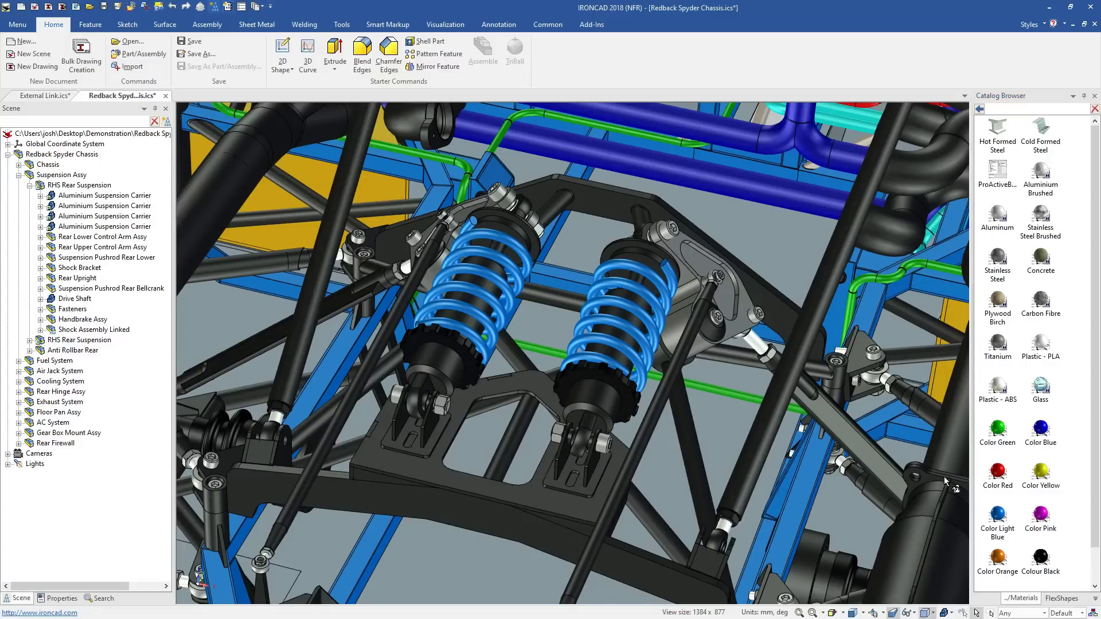
left_click_drag(1005, 523, 729, 304)
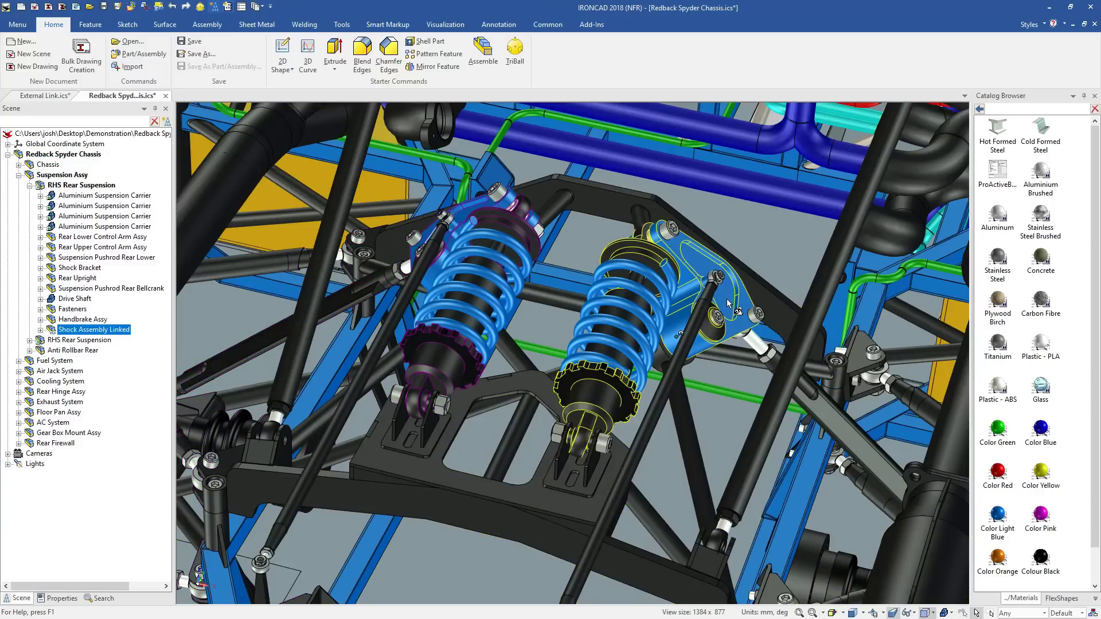
left_click(728, 303)
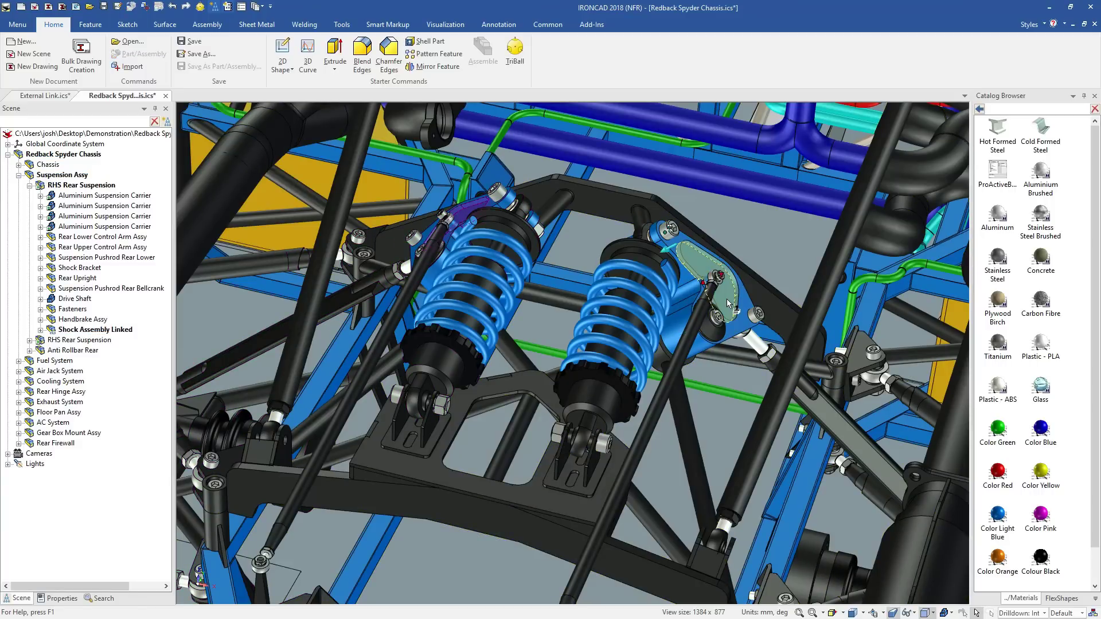
key("Delete")
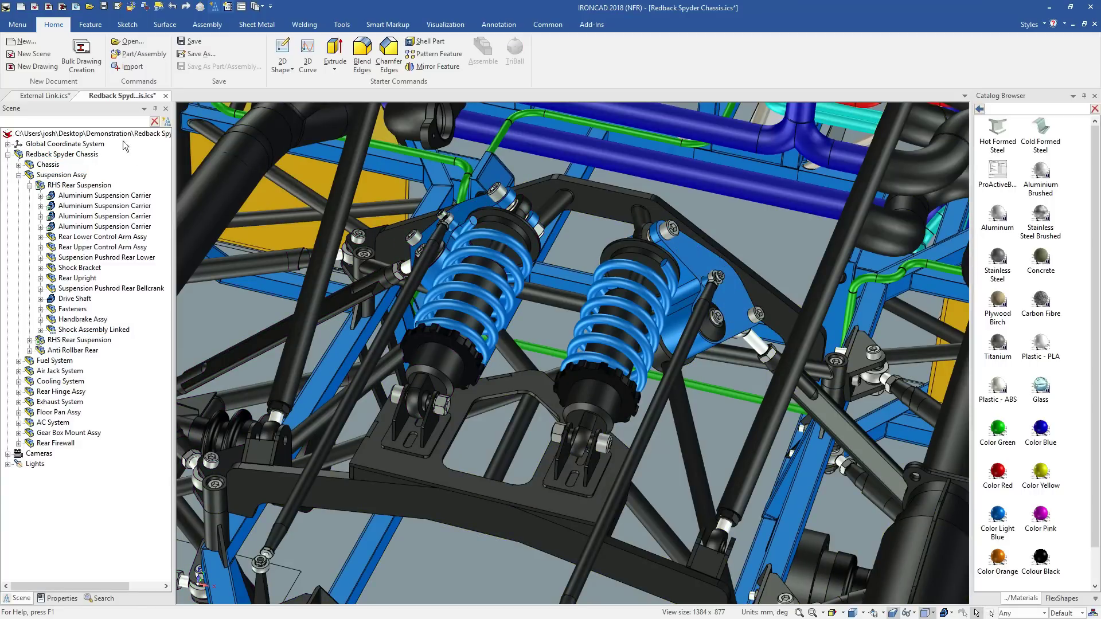
left_click(57, 97)
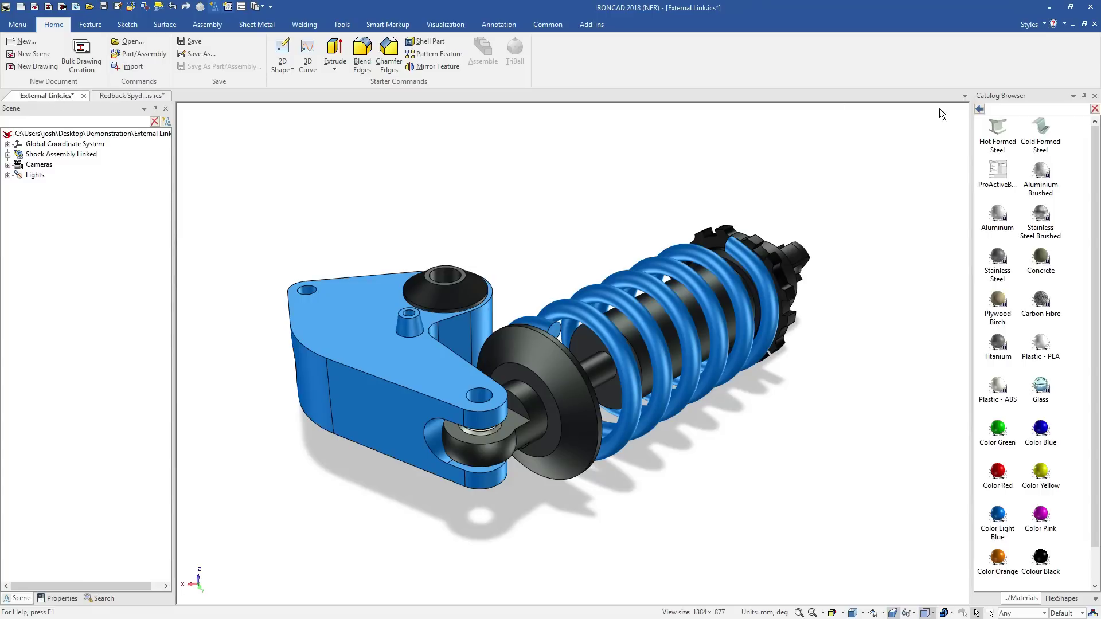
left_click(980, 109)
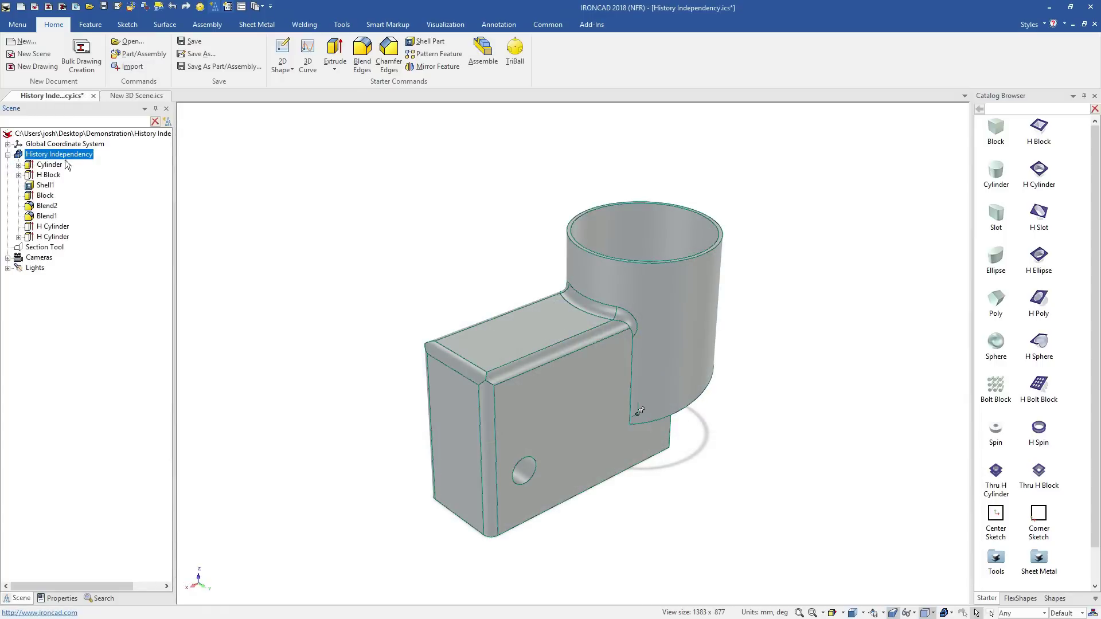
- Examine the History Independency part's features one by one, from Cylinder, H Block and Shell1 to the blends and H Cylinders
left_click(55, 165)
left_click(51, 176)
left_click(48, 186)
left_click(46, 196)
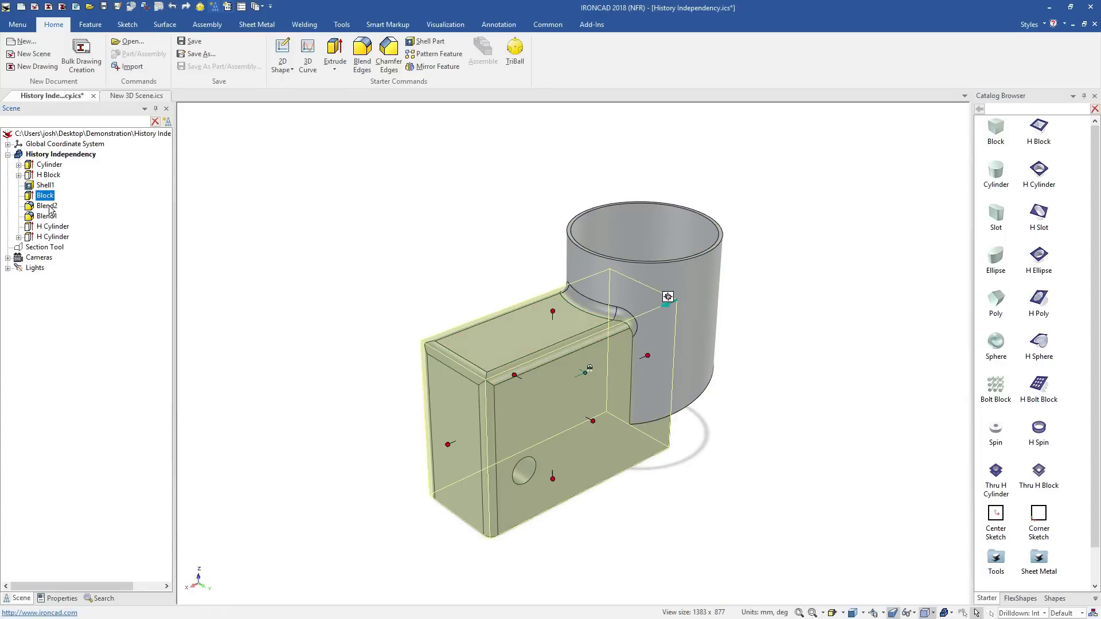
left_click(49, 207)
left_click(48, 217)
left_click(53, 237)
left_click(59, 308)
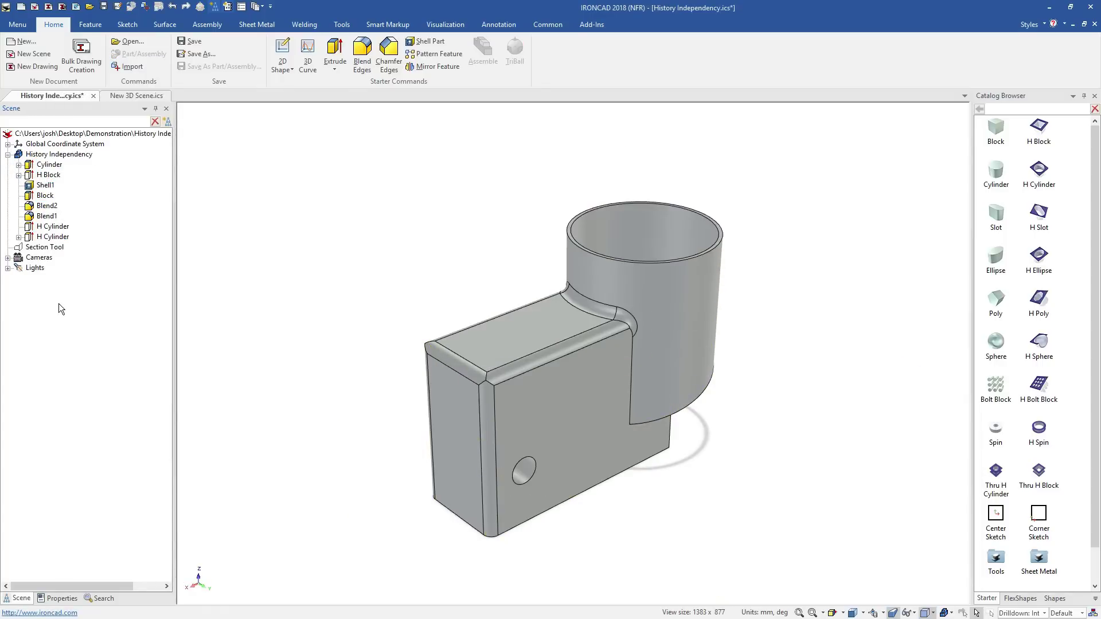
- Reorder the part's features as Cylinder, Block, Blend1, Blend2, Shell1, H Cylinder, H Cylinder, H Block
left_click(49, 175)
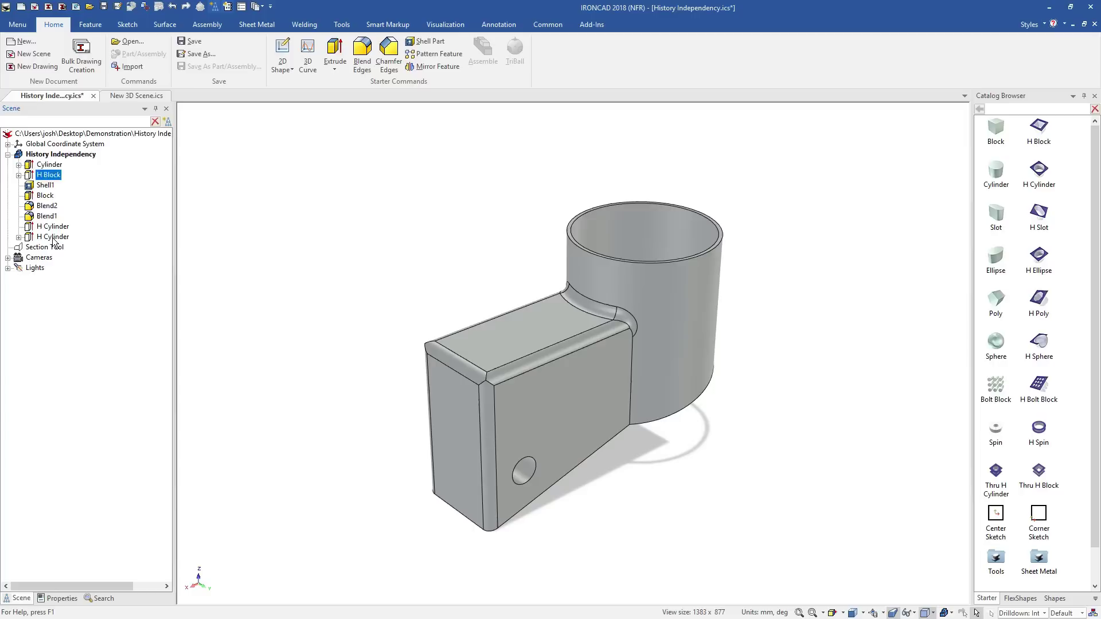
mouse_move(49, 175)
left_mouse_down()
mouse_move(53, 241)
mouse_move(51, 186)
left_mouse_up()
left_click(46, 177)
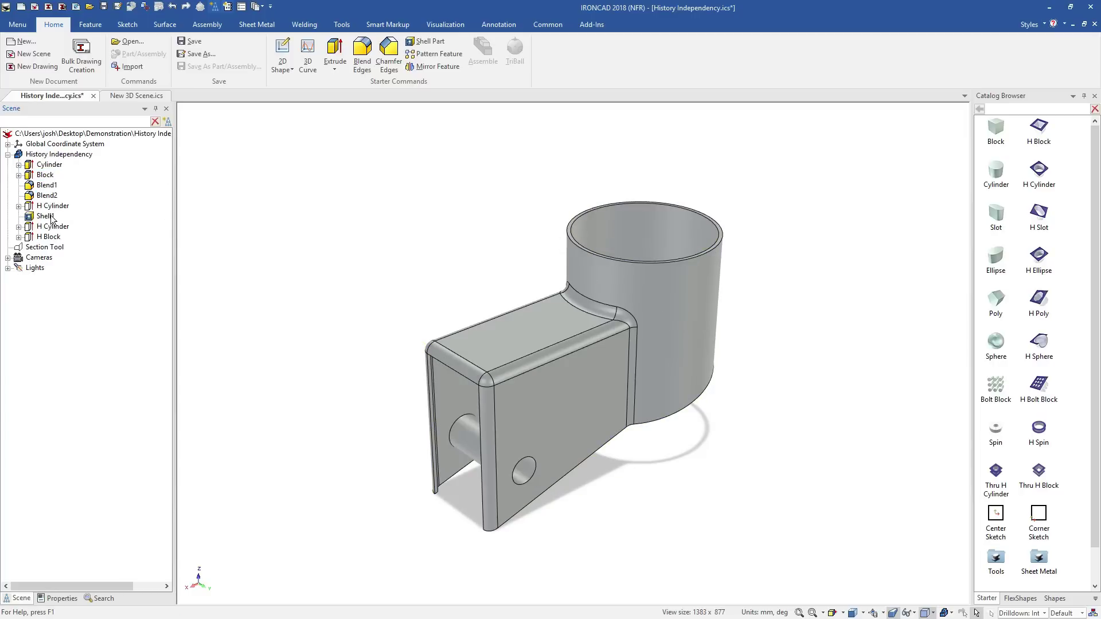
left_click(51, 226)
left_click(51, 206)
left_click_drag(52, 216, 55, 225)
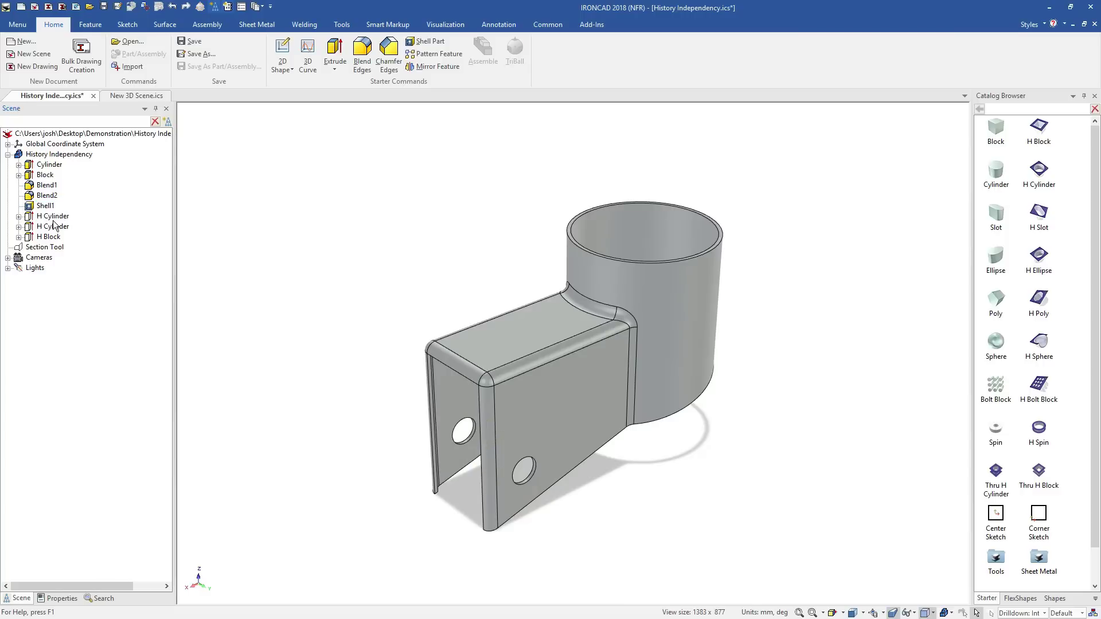
- Move the H Cylinder that trims the tube's upper end to directly after Cylinder in the feature order and deepen its cut
left_click(53, 229)
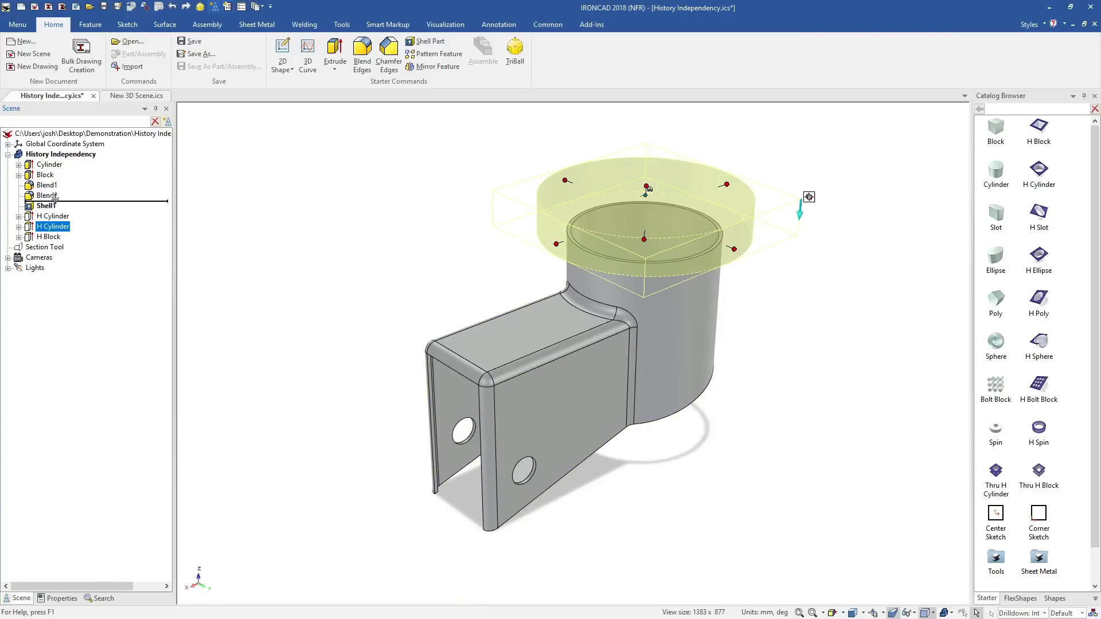
left_click_drag(60, 171, 62, 176)
left_click(63, 175)
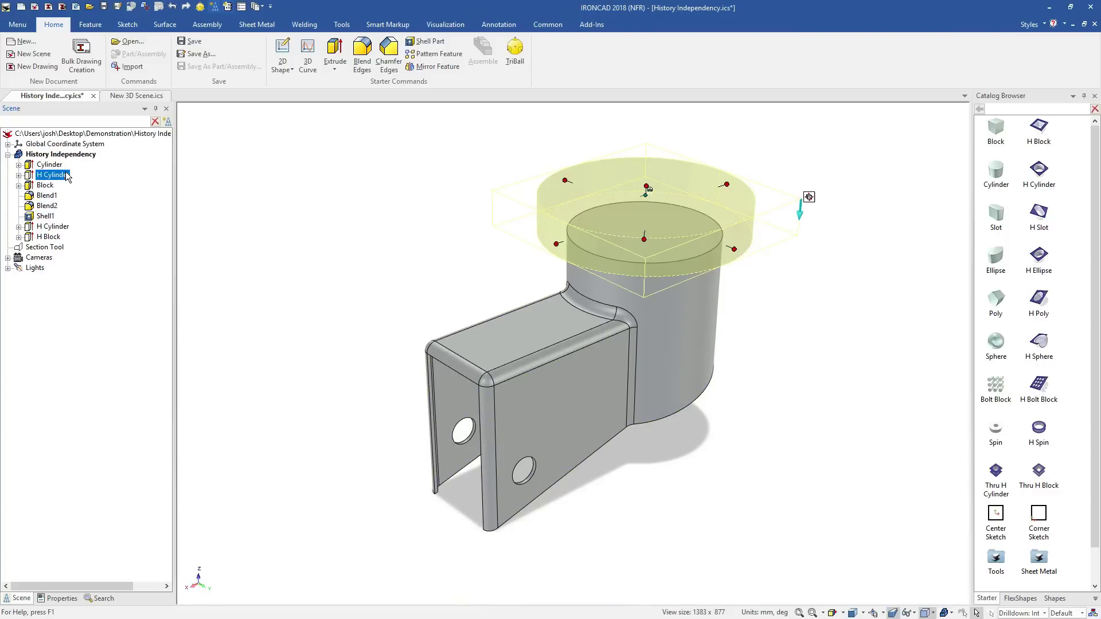
left_click_drag(653, 242, 651, 259)
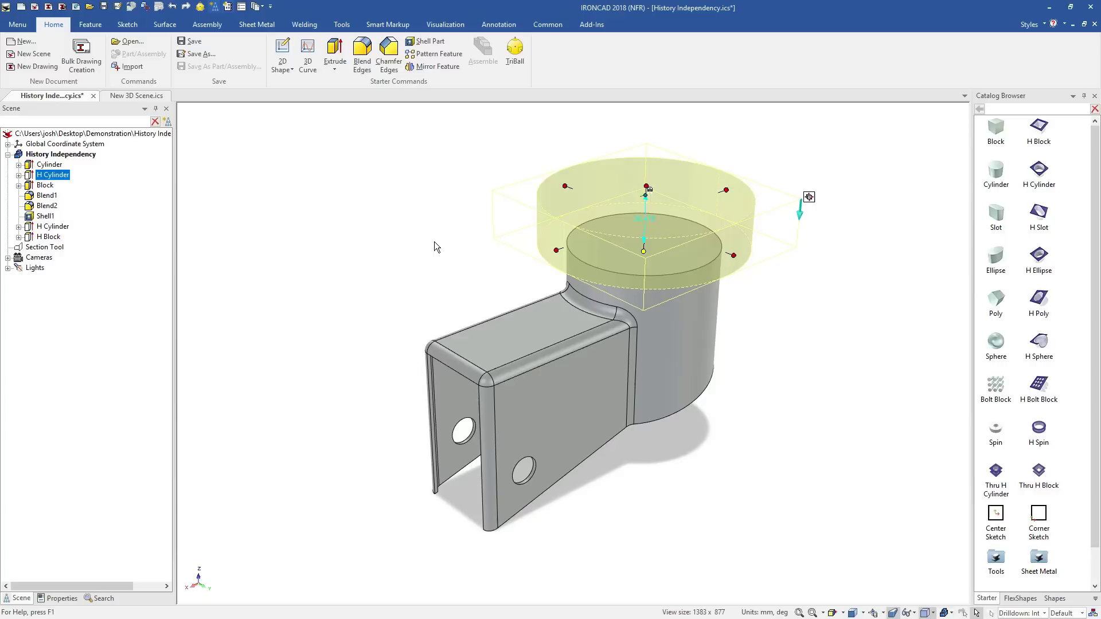
- Unsuppress the Section Tool and delete the H Cylinder listed directly after Cylinder
right_click(50, 249)
left_click(116, 329)
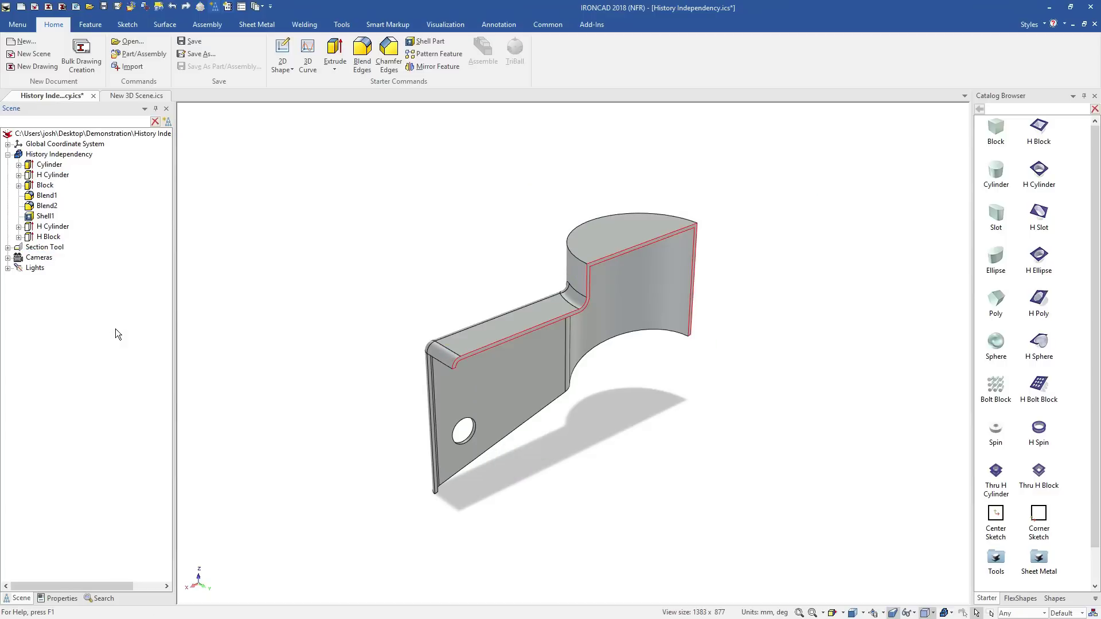
right_click(54, 176)
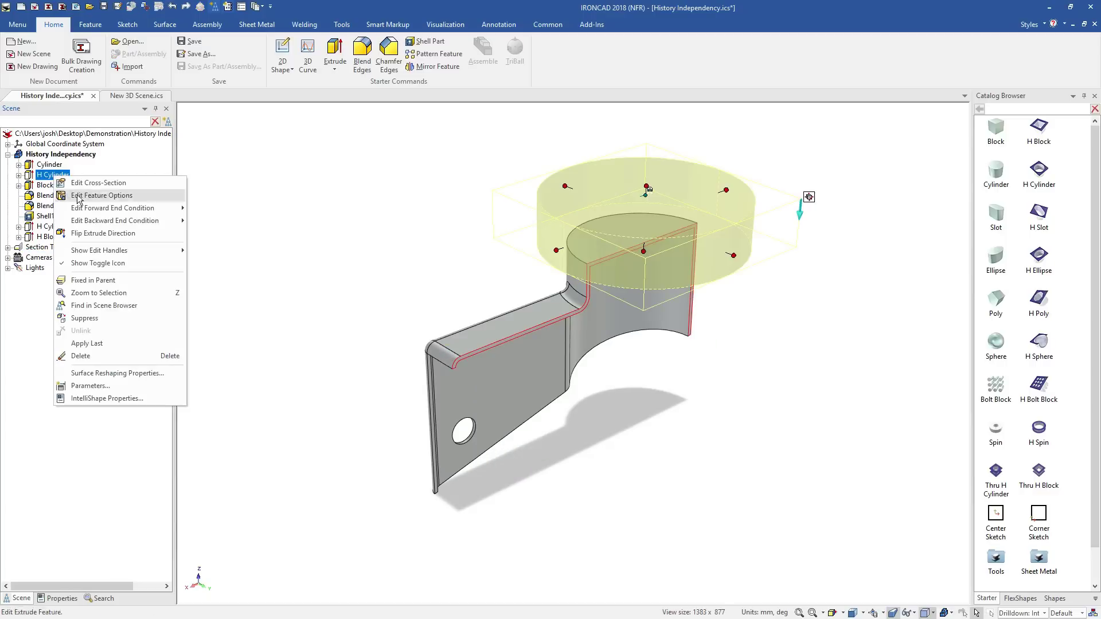
left_click(113, 350)
- Reduce the height of the Cylinder feature by lowering its upper face
left_click(52, 166)
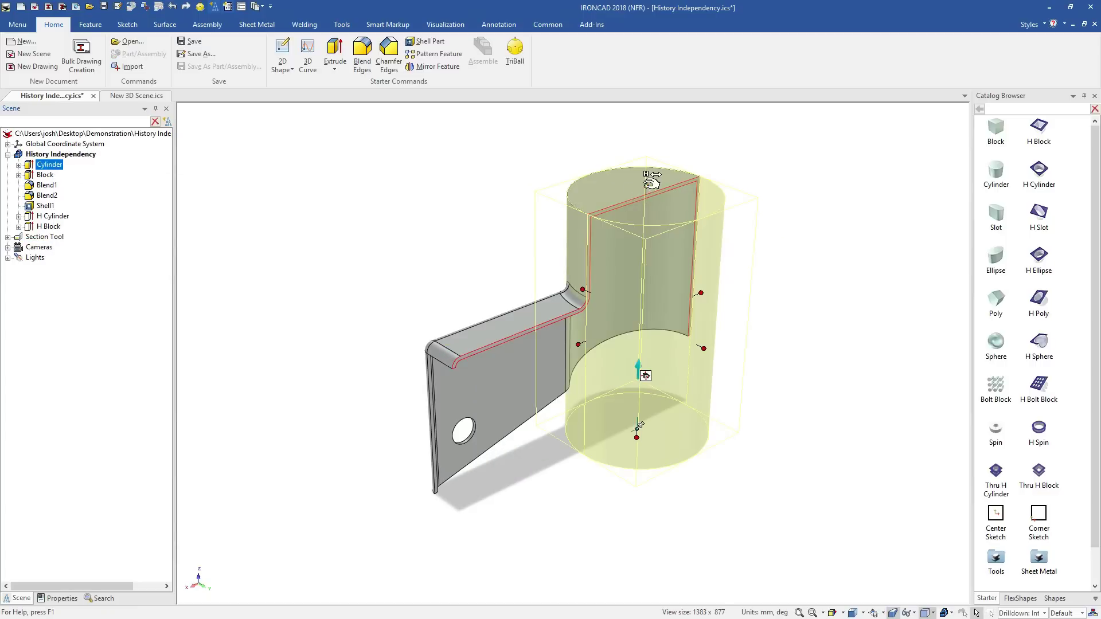
left_click_drag(652, 183, 651, 221)
left_click(772, 204)
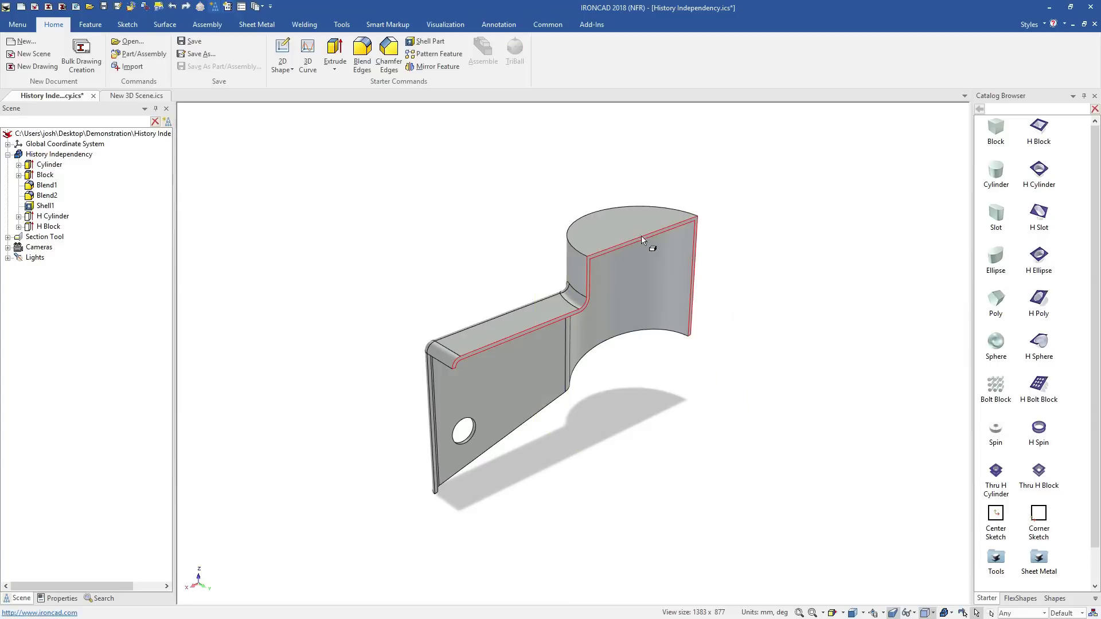
- In the Cylinder's cross-section, replace the circle with a rectangle centred on the origin, about 90 by 87 mm
right_click(53, 165)
left_click(142, 171)
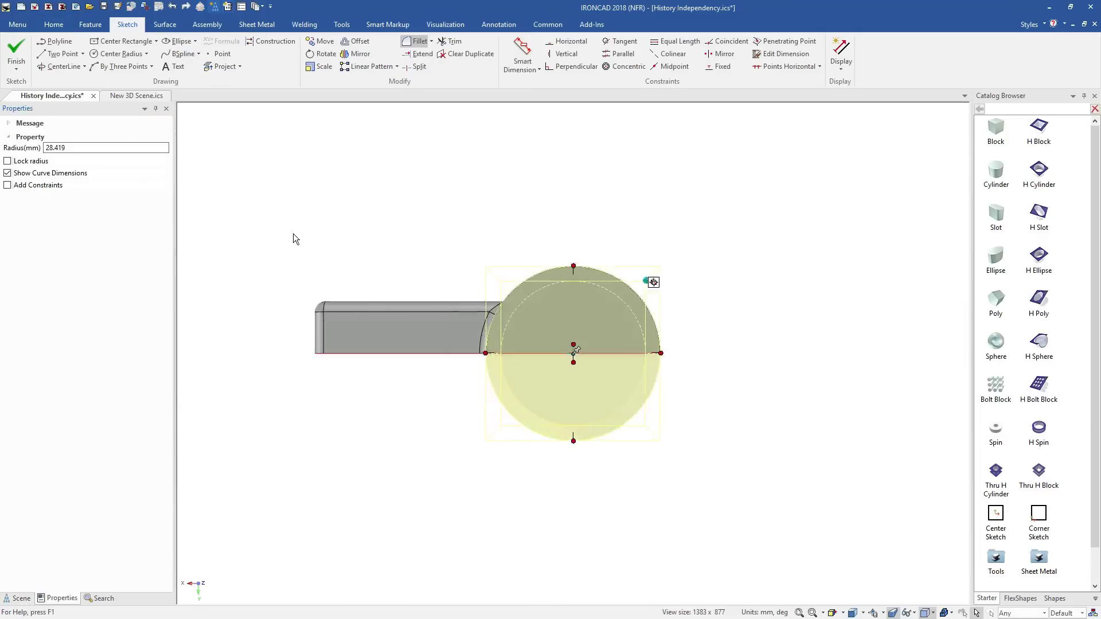
left_click(551, 289)
right_click(563, 281)
left_click(597, 328)
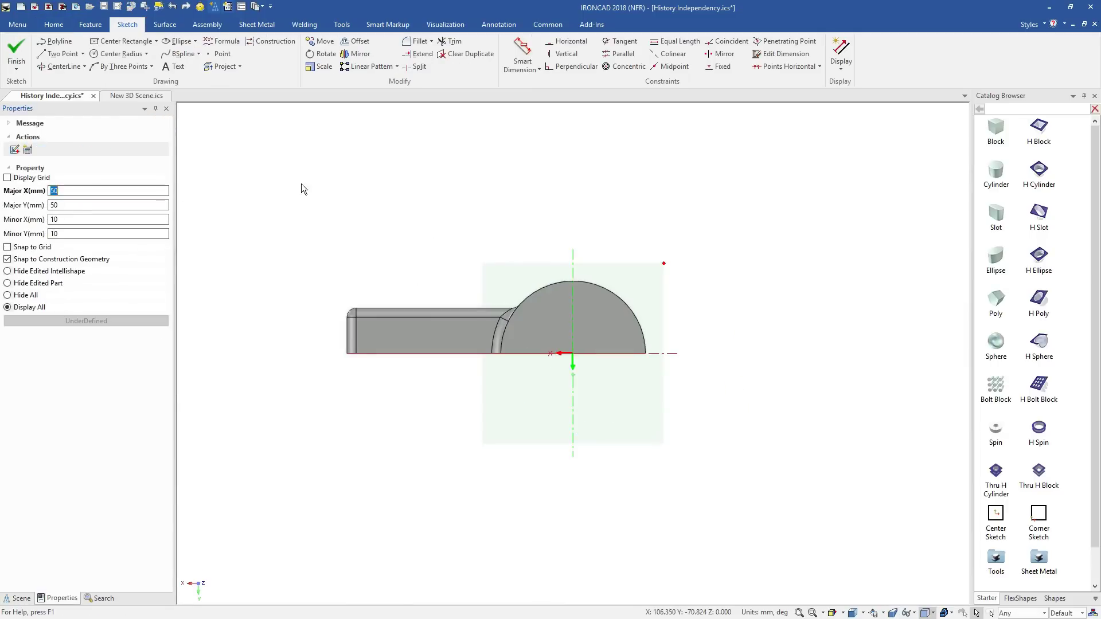
left_click(126, 42)
left_click(573, 353)
left_click(655, 275)
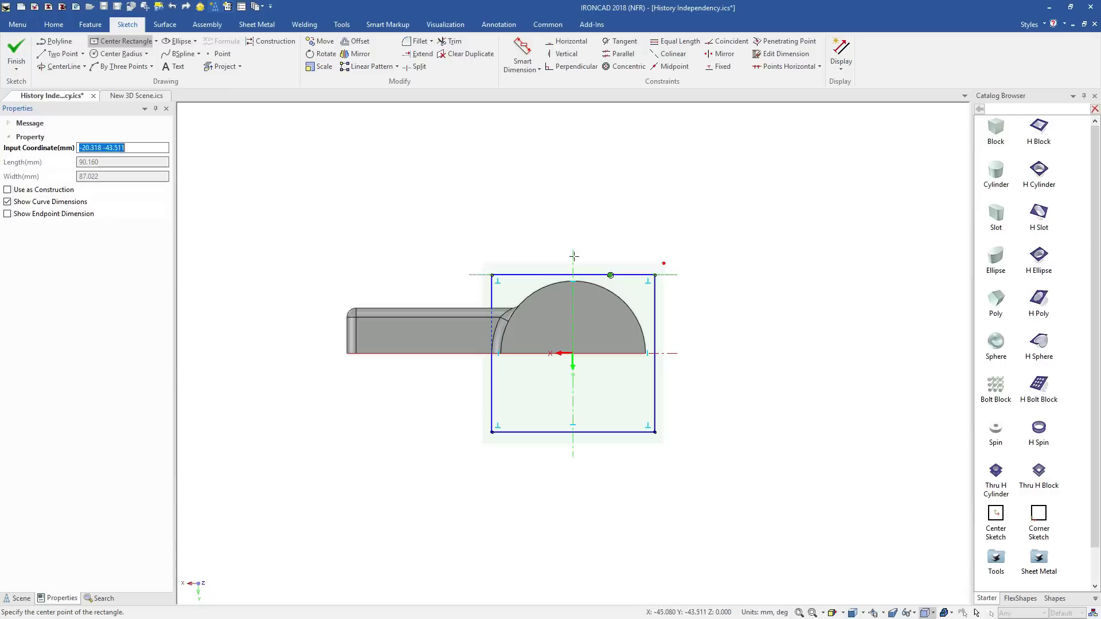
- Fillet the rectangle's two corners nearest the Block with radii of about 25 mm and 28 mm and finish the cross-section
left_click(415, 41)
left_click_drag(493, 276, 535, 323)
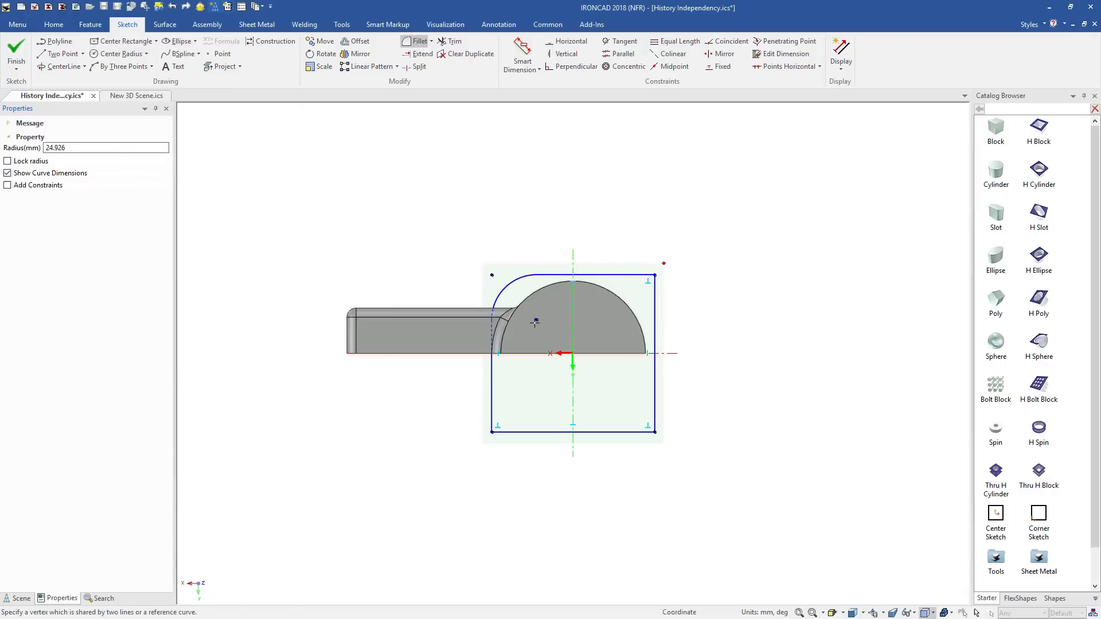
left_click(492, 432)
left_click(530, 377)
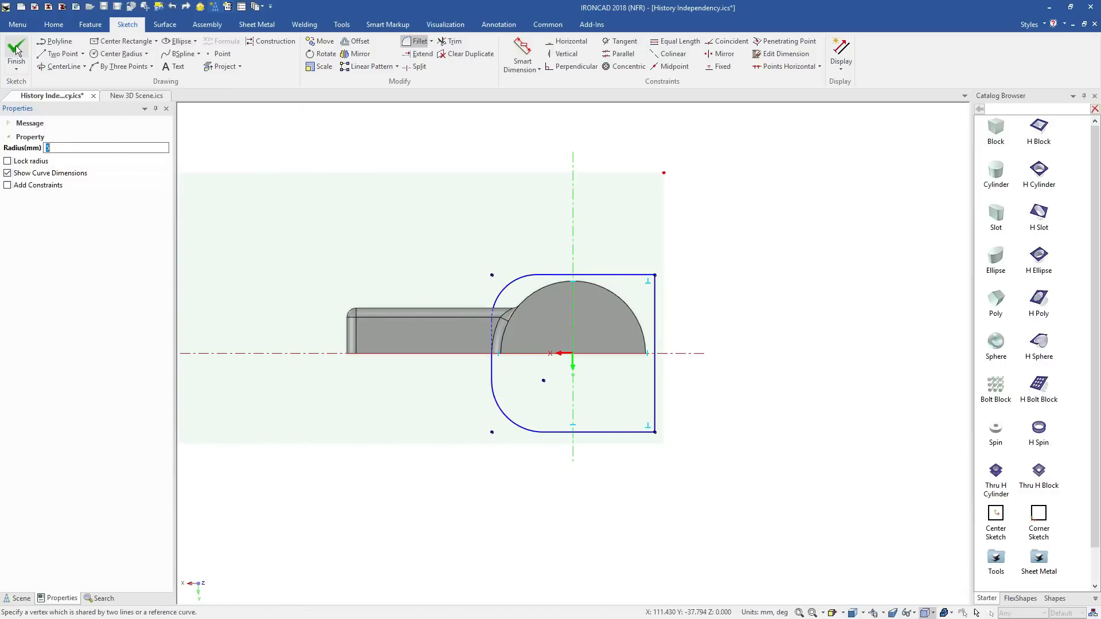
left_click(16, 50)
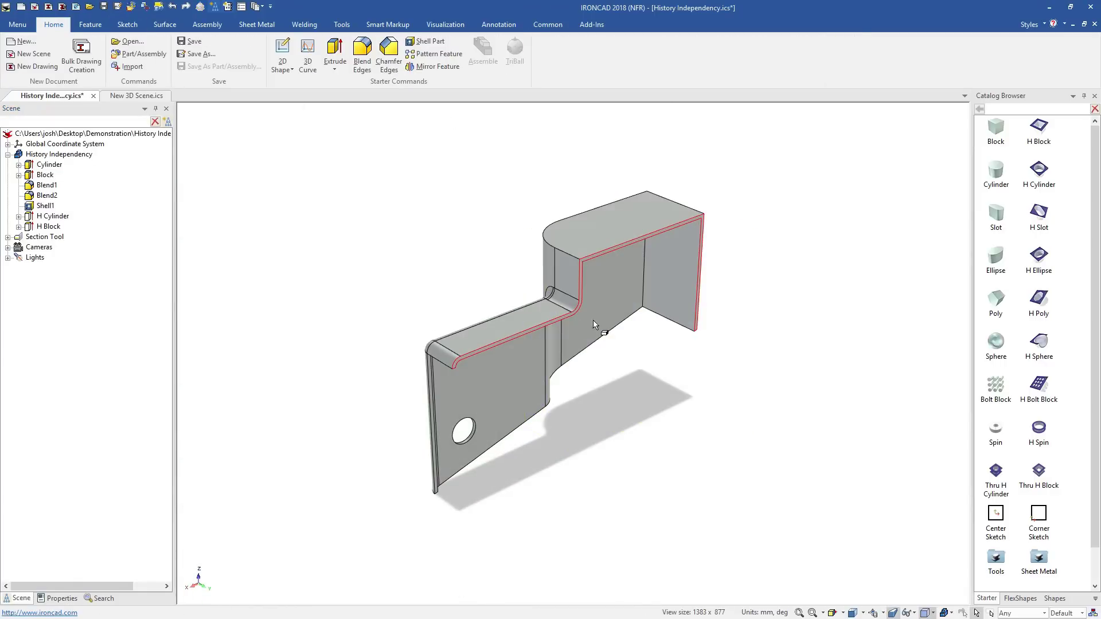
- Suppress the Section Tool and delete the Cylinder feature from the part
right_click(59, 240)
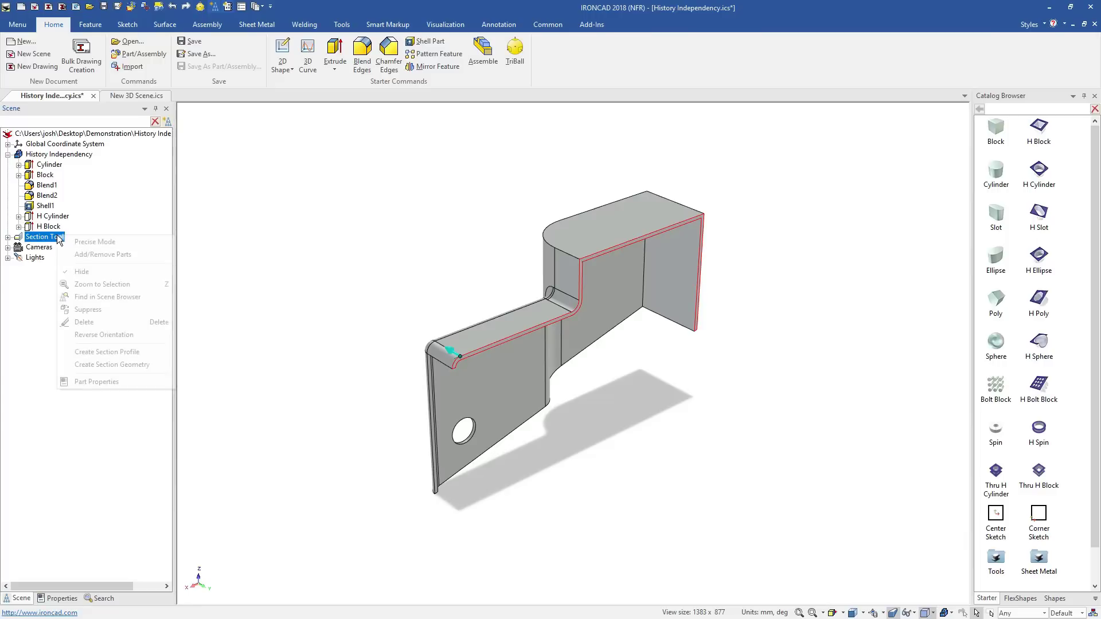
left_click(108, 304)
left_click(666, 237)
left_click(665, 237)
right_click(665, 237)
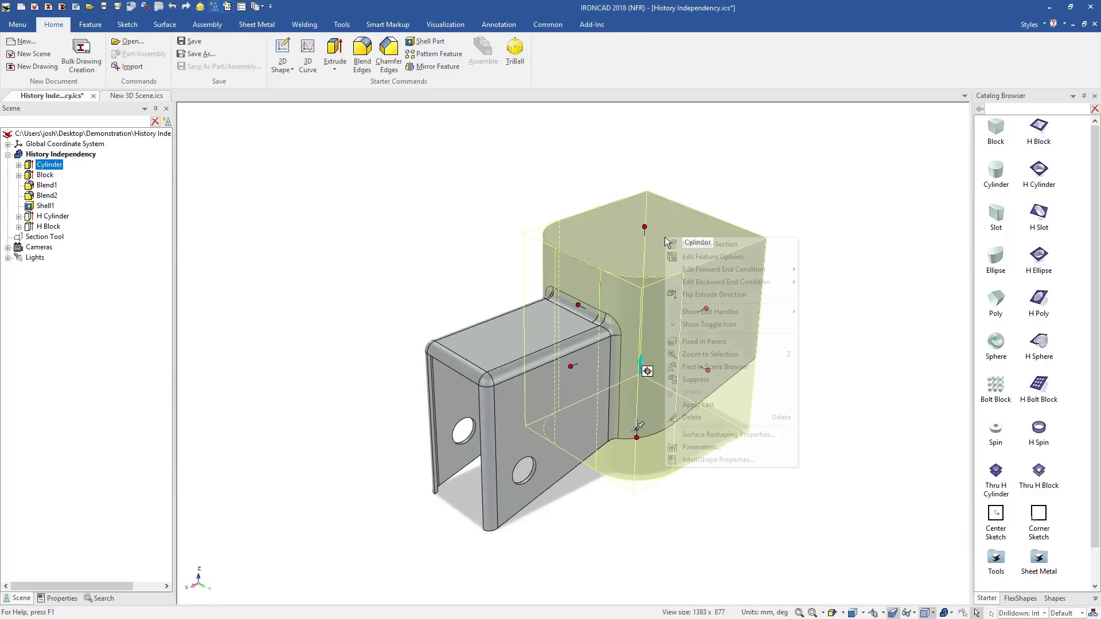
left_click(738, 419)
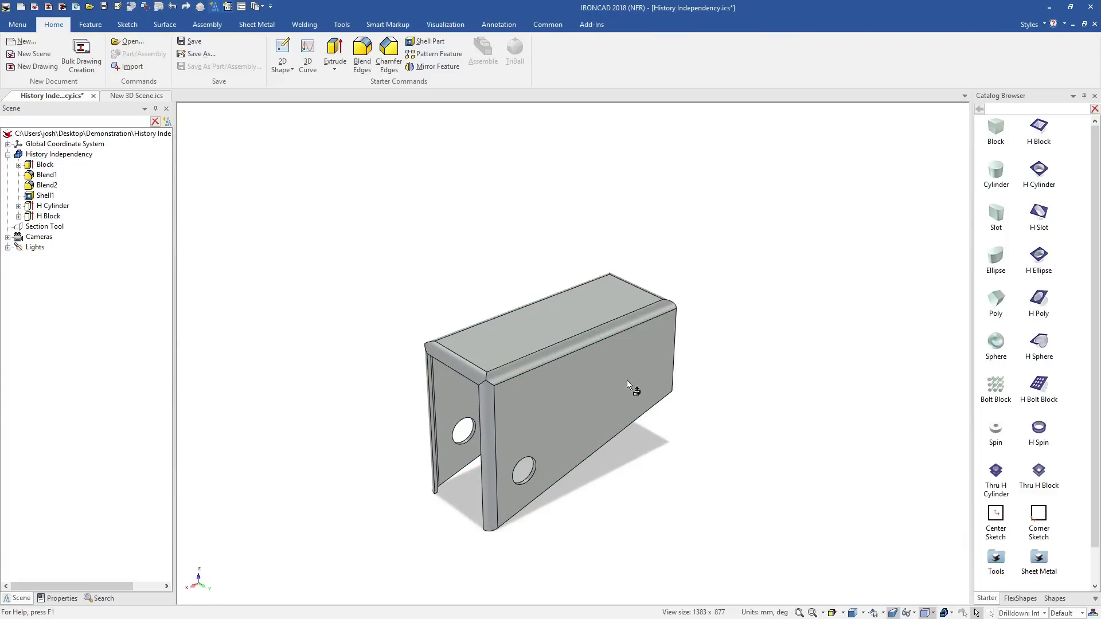
- Store the remaining History Independency part as a reusable item in the Starter catalog
left_click(583, 367)
left_click(583, 367)
left_click_drag(583, 367, 1012, 534)
- Place the History Independency part from the Starter catalog into the New 3D Scene
left_click(147, 95)
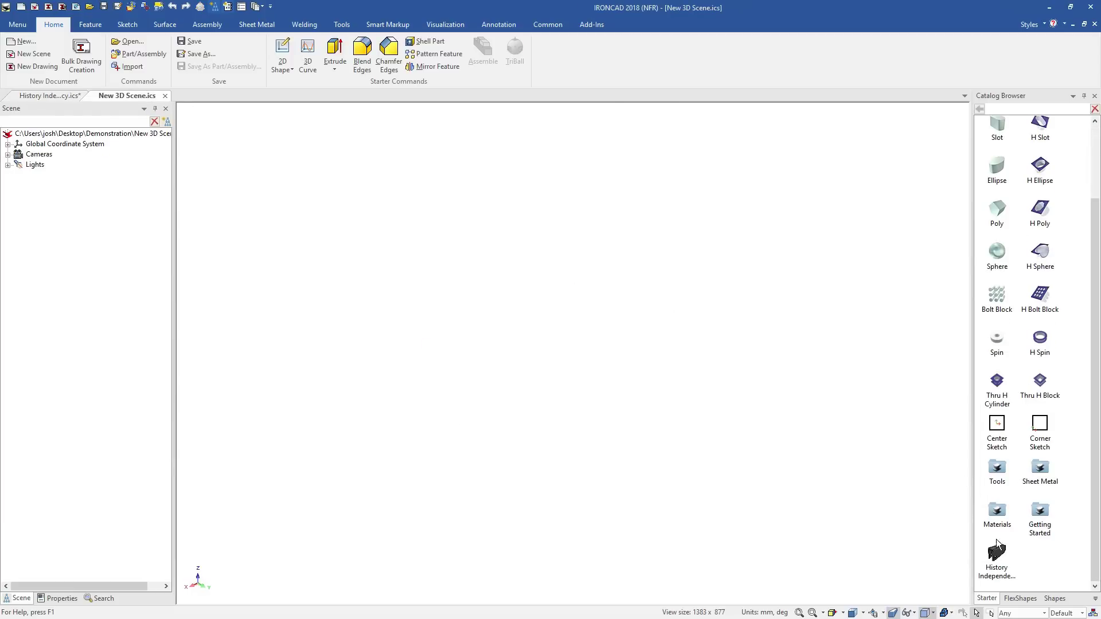
left_click_drag(540, 434, 601, 428)
scroll(601, 428, "down", 3)
middle_click_drag(610, 319, 617, 247)
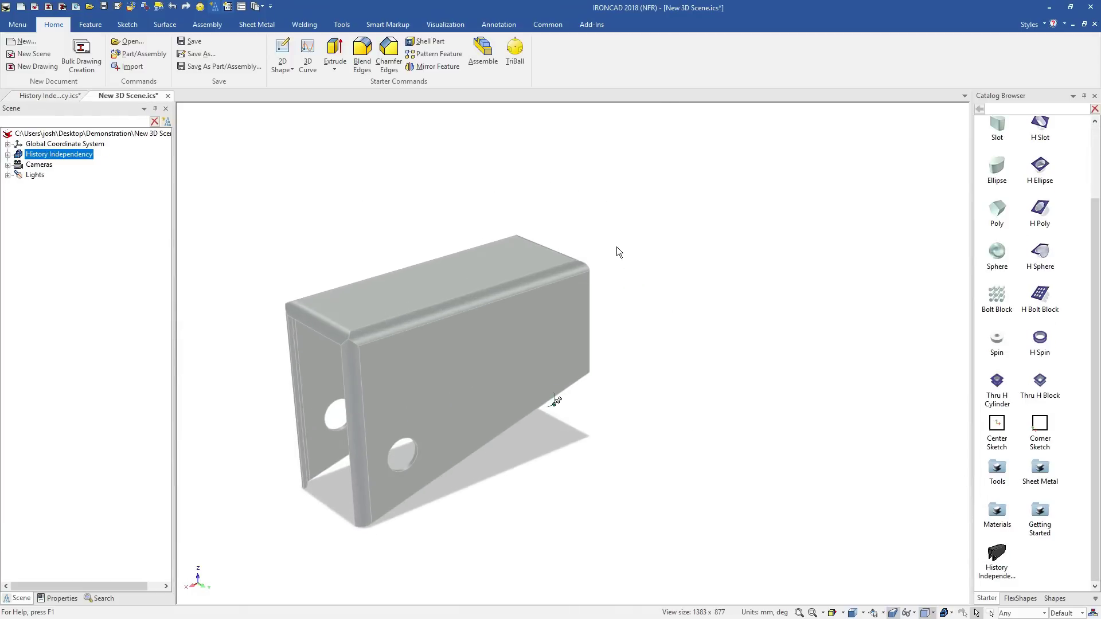
- Reposition the TriBall beyond the part's closed end and create a linked mirror copy of the part there
key("F10")
scroll(567, 392, "down", 1)
key("space")
left_click_drag(503, 414, 614, 373)
key("space")
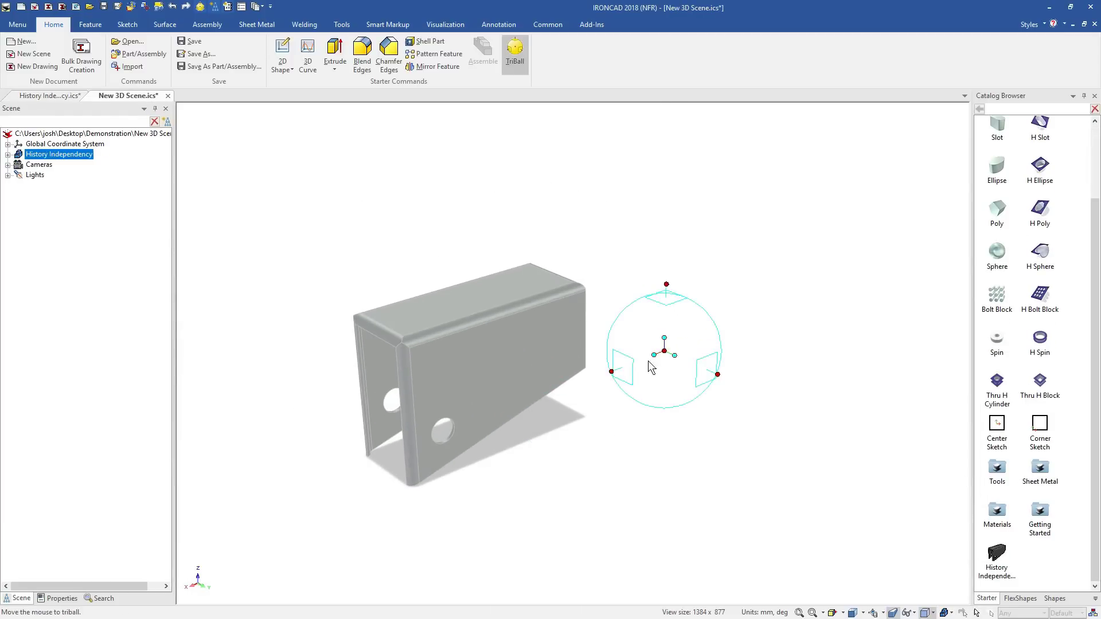
right_click(655, 353)
left_click(701, 515)
left_click(635, 539)
key("F10")
left_click(662, 500)
scroll(587, 360, "down", 3)
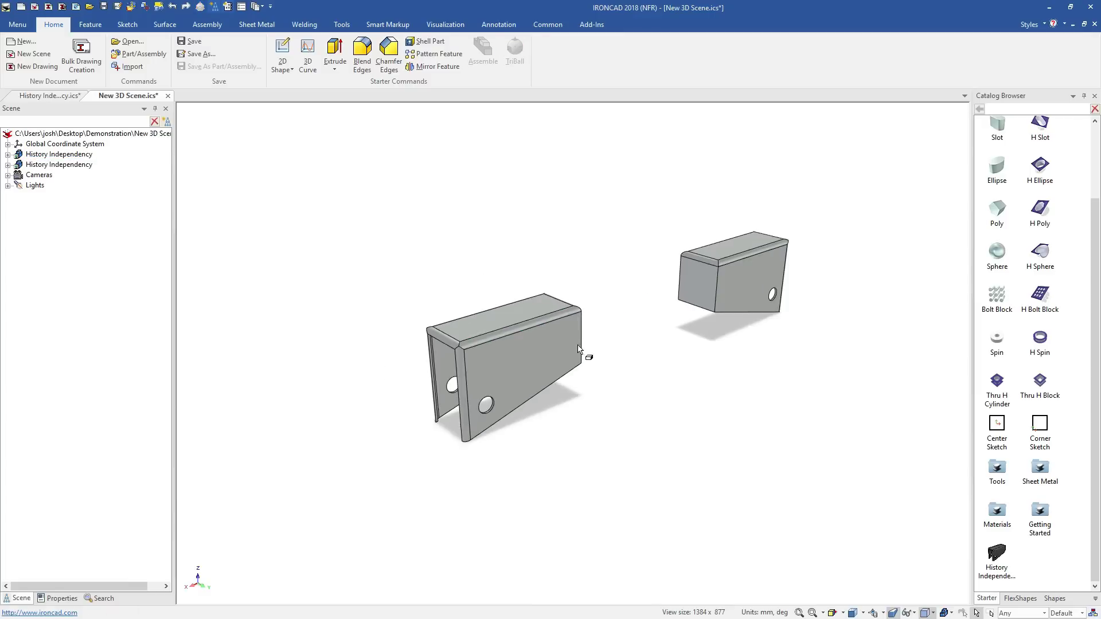
- Delete the sloped underside cut and the round hole from the original of the two linked parts
scroll(587, 362, "up", 1)
left_click(537, 402)
left_click(537, 402)
key("Delete")
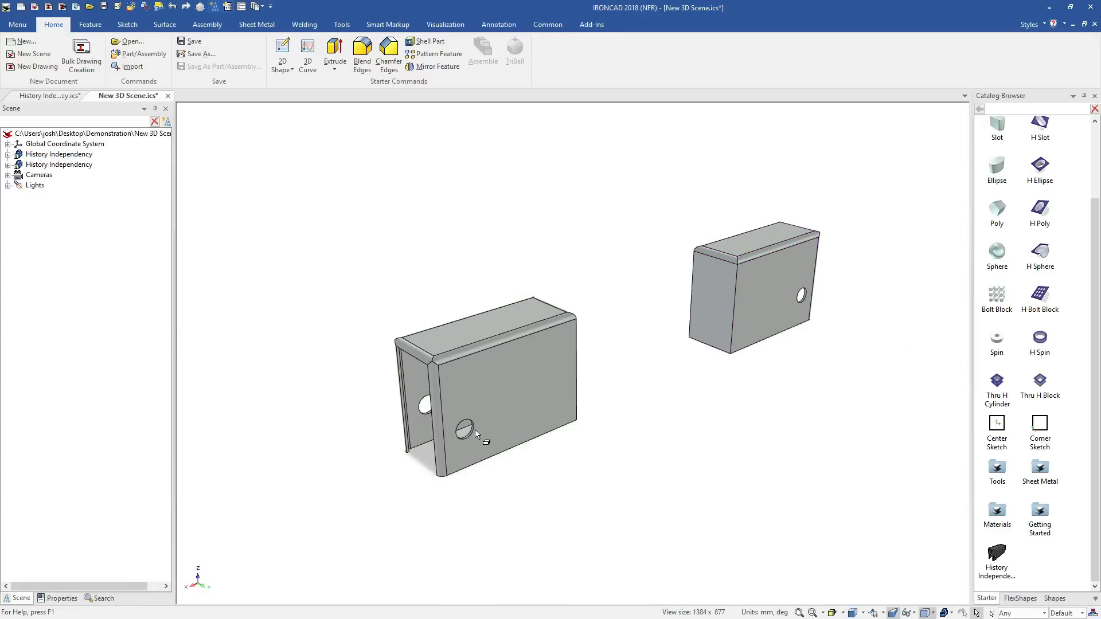
double_click(471, 430)
key("Delete")
- Shorten the Block feature of the linked part by pulling in its closed end face
left_click(564, 397)
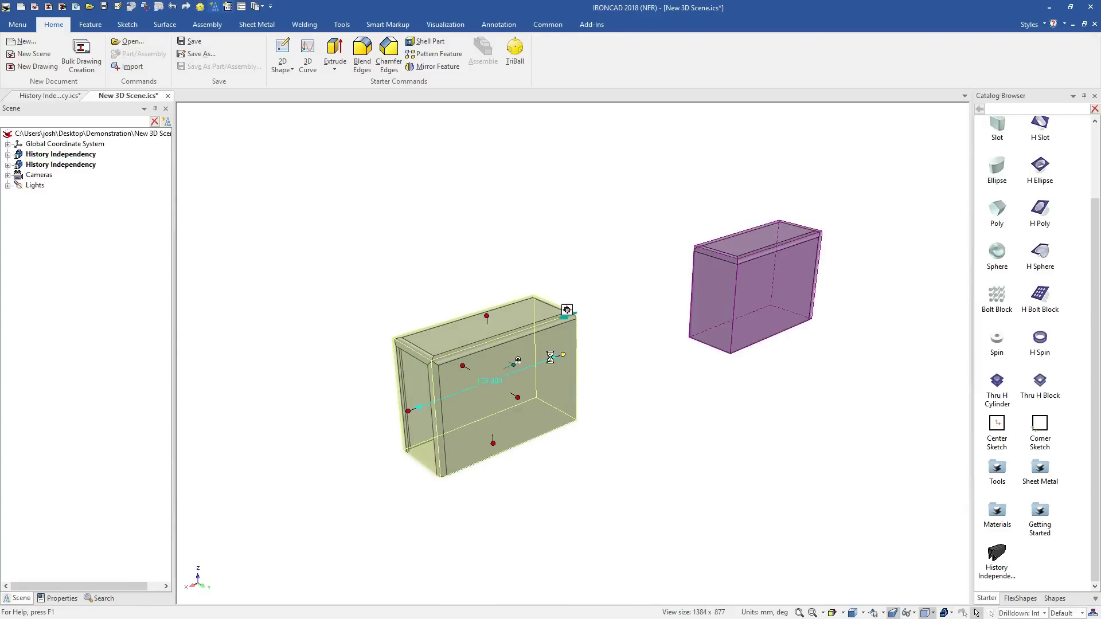
left_click_drag(562, 355, 506, 372)
left_click(604, 451)
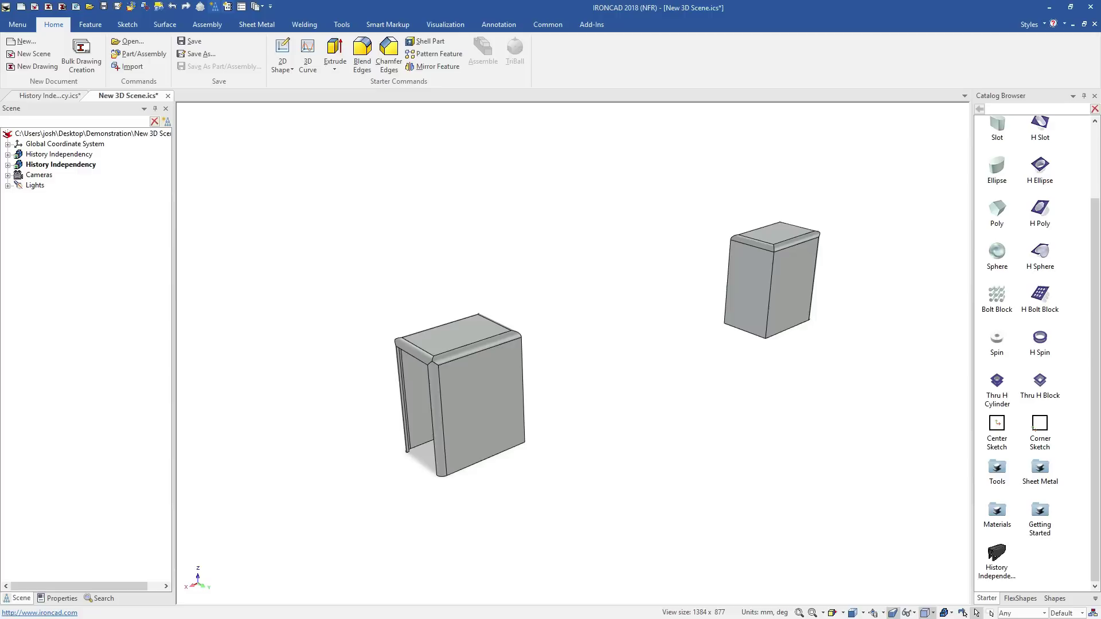
- In the Imported Parts scene, delete the two curved relief faces on the outer sides of the paired lugs
scroll(1054, 352, "up", 3)
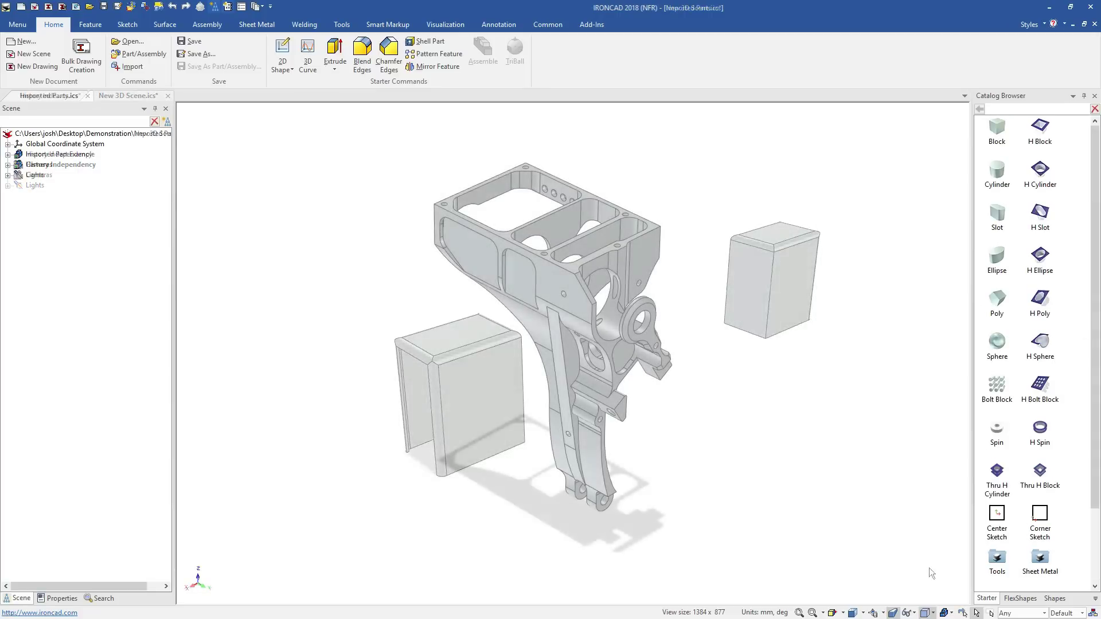
scroll(573, 509, "up", 6)
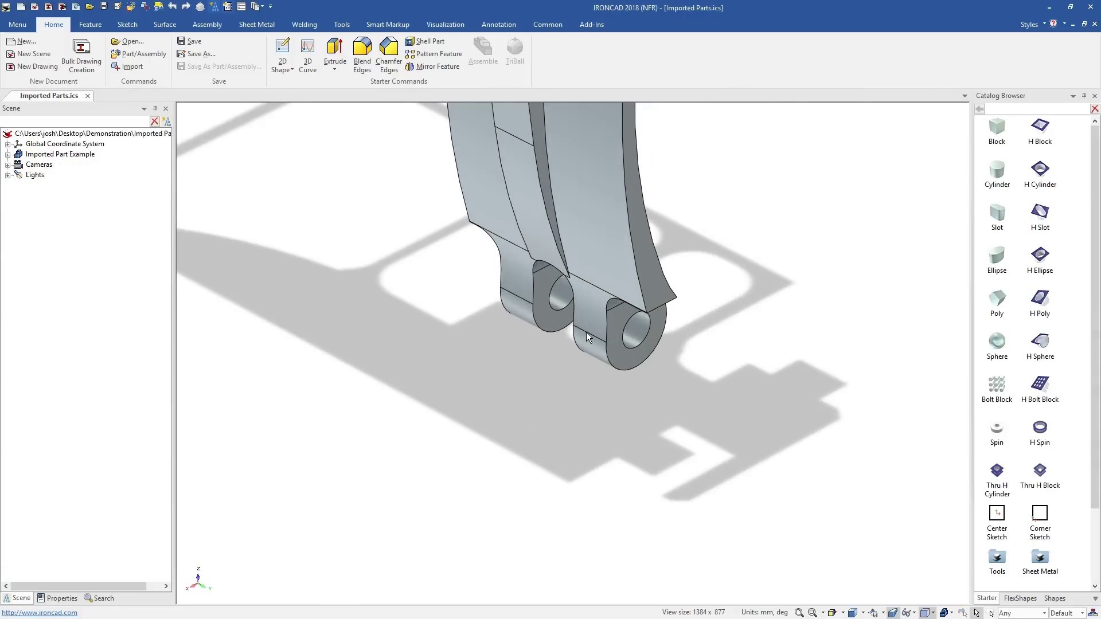
middle_click_drag(586, 332, 692, 146)
scroll(512, 285, "up", 3)
left_click(417, 365)
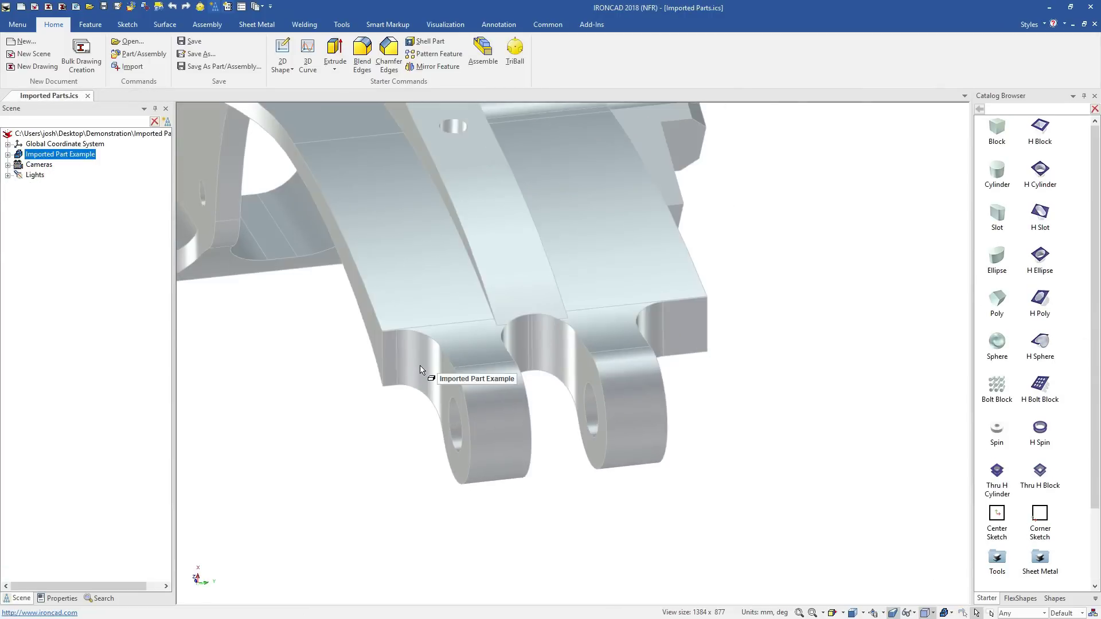
left_click(415, 356)
right_click(651, 317)
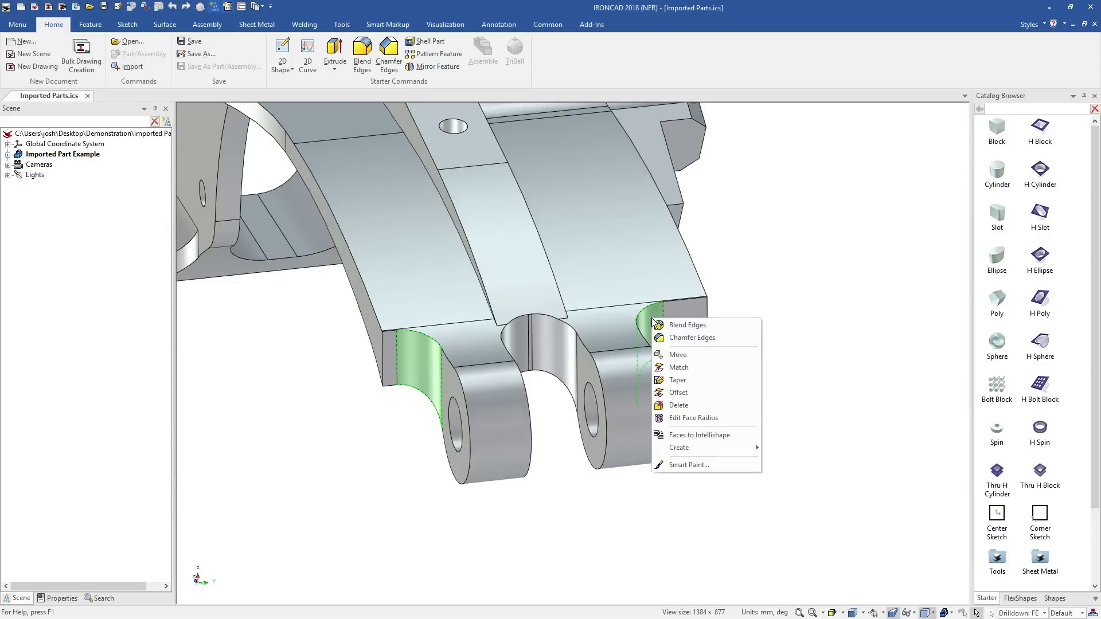
left_click(731, 404)
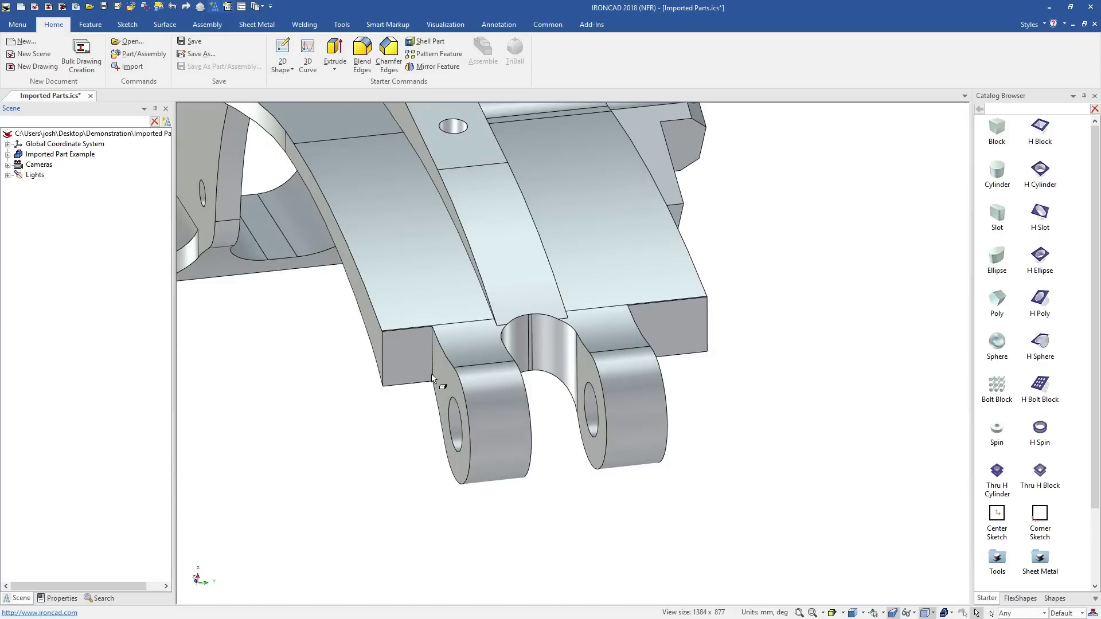
- Extend the outer faces of both lugs so they align with the arm's side faces
left_click_drag(379, 331, 372, 315, "shift")
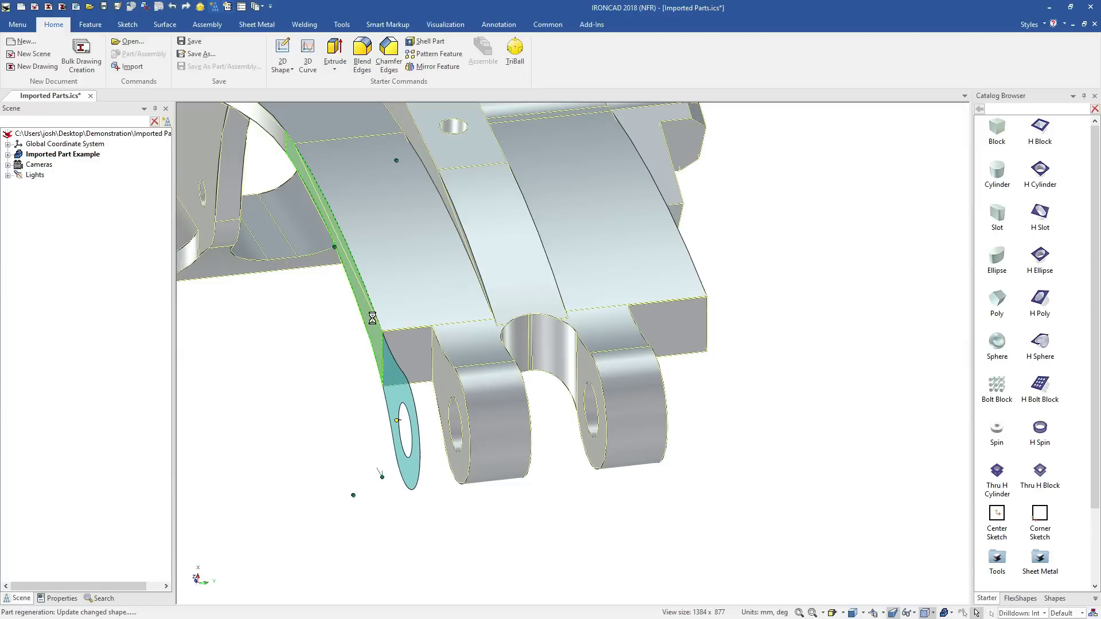
middle_click_drag(618, 363, 549, 370)
left_click_drag(677, 392, 764, 278, "shift")
left_click(828, 361)
- Reduce the face radius of the large round hole in the upright lug
middle_click_drag(697, 389, 721, 381)
scroll(649, 396, "down", 3)
scroll(564, 188, "up", 3)
scroll(563, 188, "up", 5)
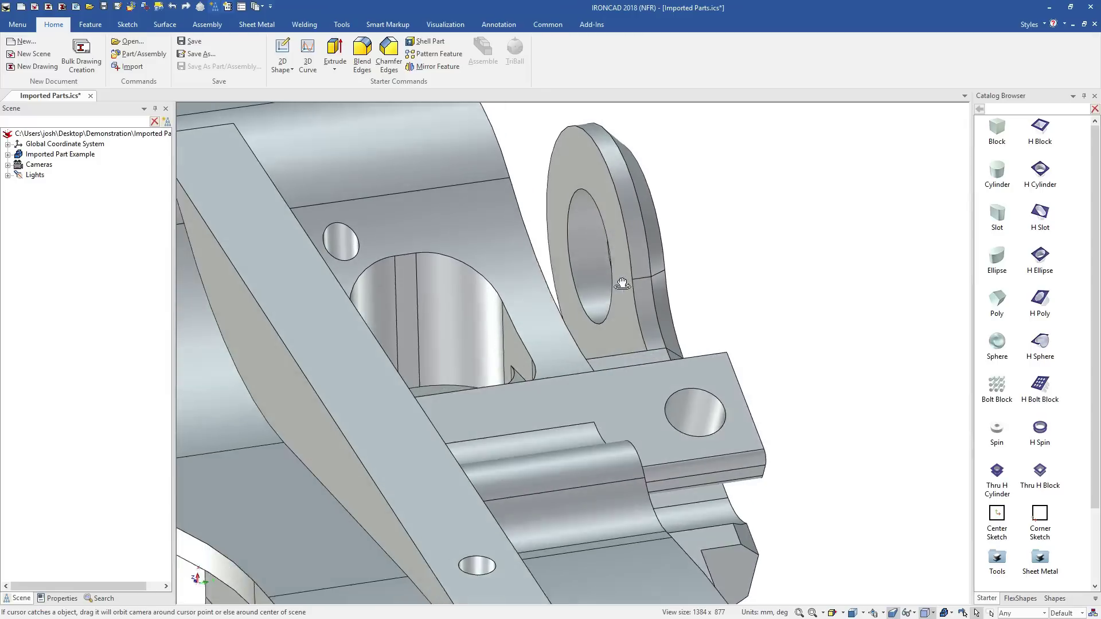
left_click(578, 316)
left_click(579, 314)
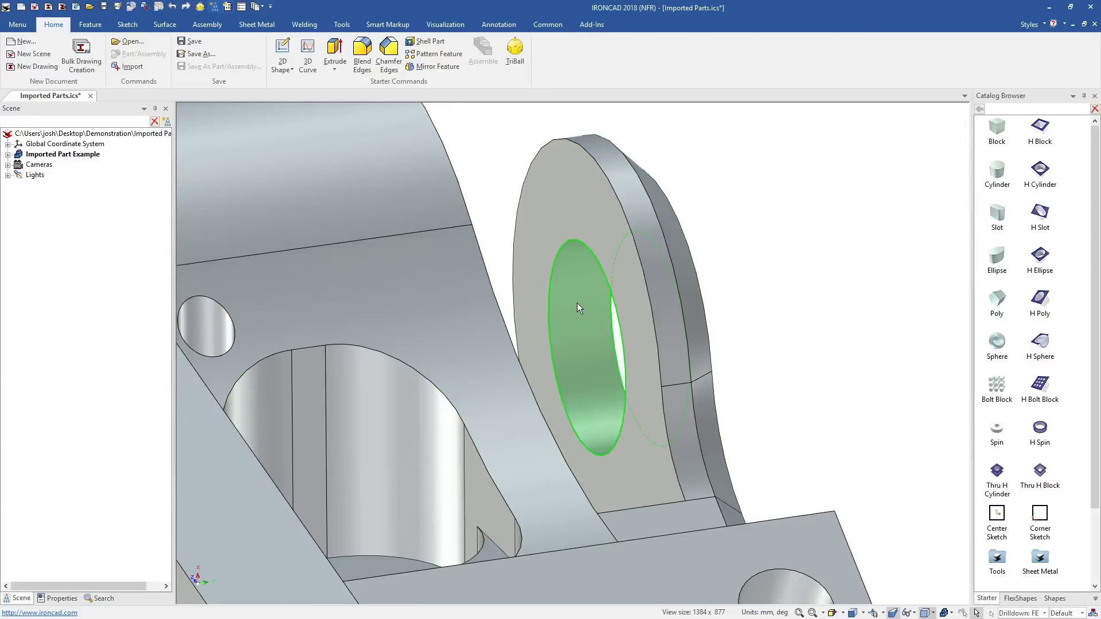
right_click(579, 310)
left_click(671, 401)
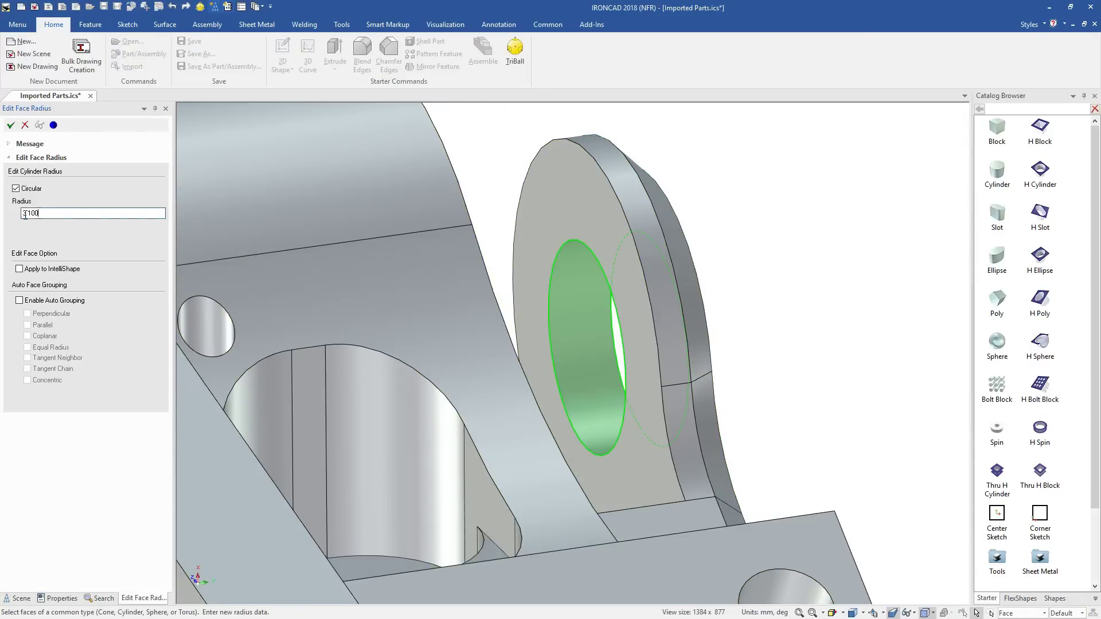
type("2")
left_click(10, 127)
- Start a Move Face on the flat end face of the frame beside the row of four holes and pull it outward
scroll(564, 386, "down", 10)
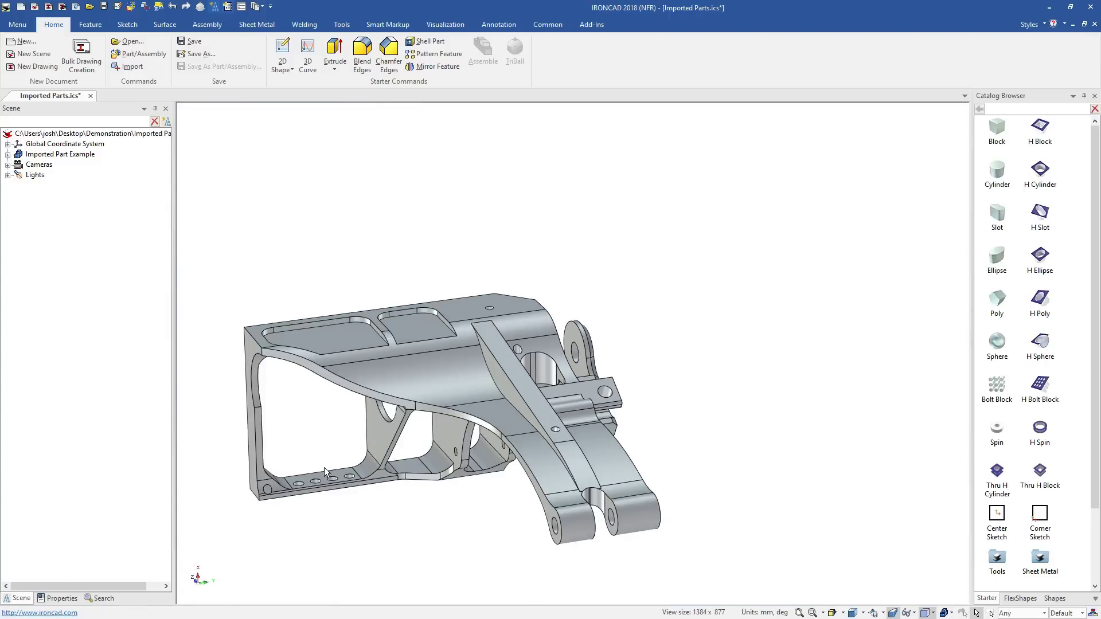
scroll(325, 468, "up", 4)
middle_click_drag(414, 460, 315, 331)
scroll(314, 334, "up", 4)
middle_click_drag(597, 500, 619, 492)
scroll(620, 492, "down", 3)
scroll(231, 441, "up", 3)
double_click(419, 452)
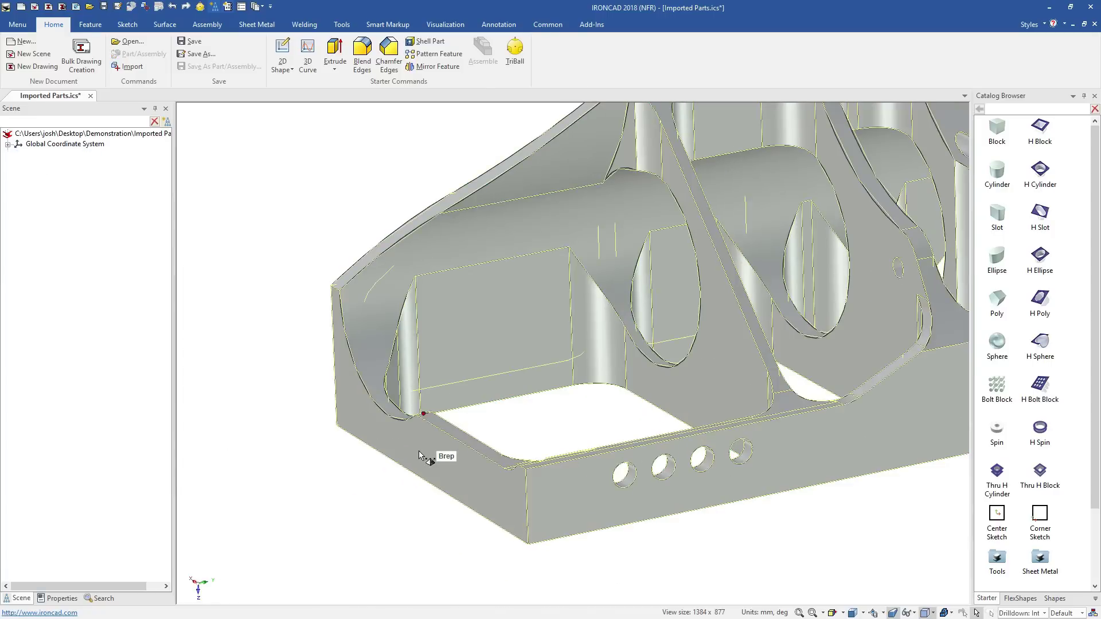
left_click(420, 456)
key("F10")
left_click_drag(364, 426, 306, 437)
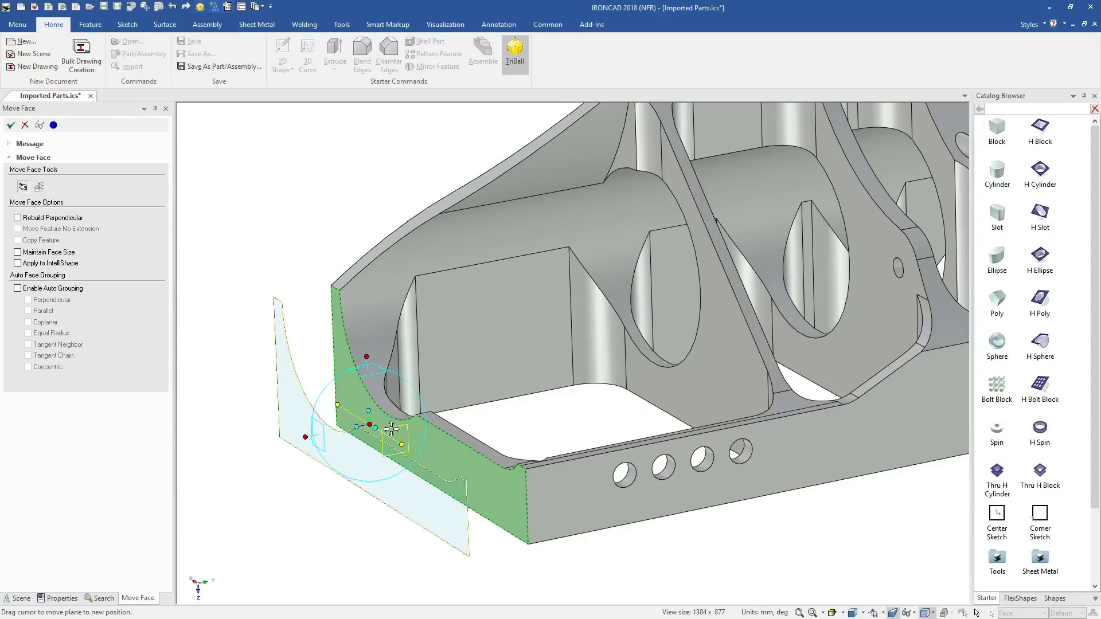
- Tilt the pulled-out end face by 30 degrees and apply the face move
mouse_move(375, 423)
left_mouse_down()
mouse_move(369, 405)
mouse_move(386, 406)
left_mouse_up()
type("30")
key("Return")
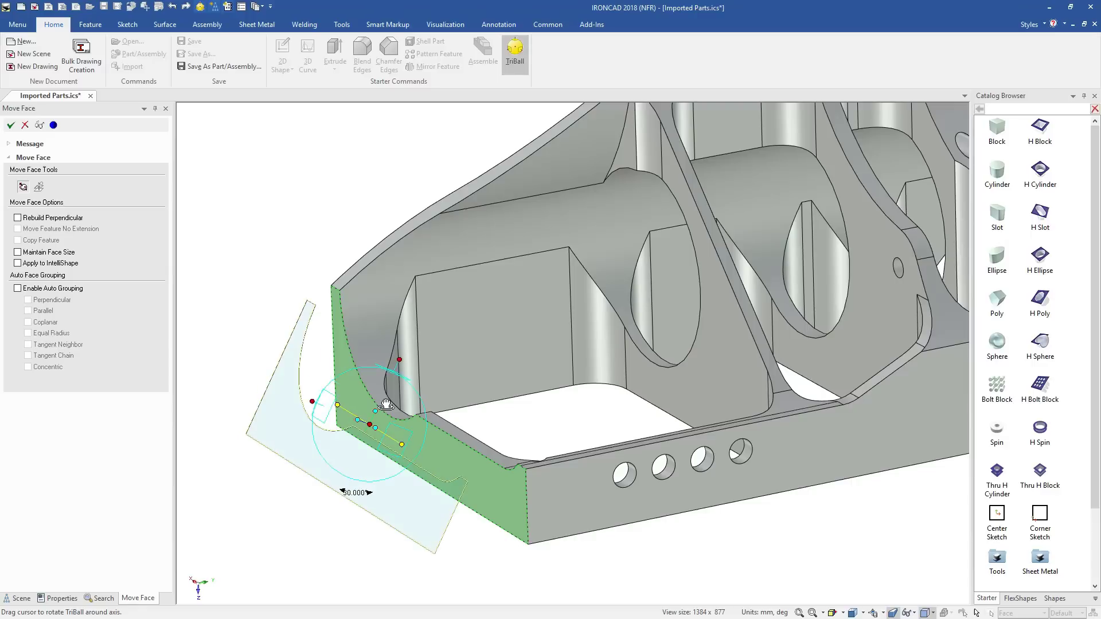
key("Return")
left_click(543, 438)
- Convert the face of the hole farthest from the tilted end, in the row of four, into an IntelliShape feature
mouse_move(468, 506)
middle_mouse_down()
mouse_move(415, 506)
mouse_move(466, 509)
middle_mouse_up()
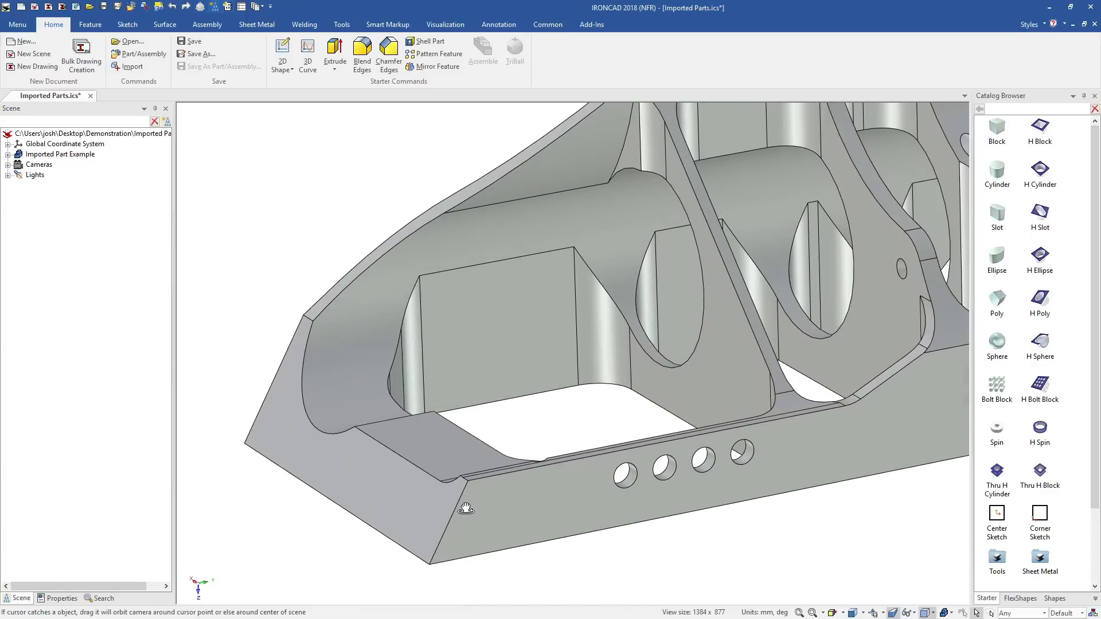
scroll(755, 453, "up", 4)
middle_click_drag(685, 443, 682, 459)
left_click(664, 421)
left_click(670, 427)
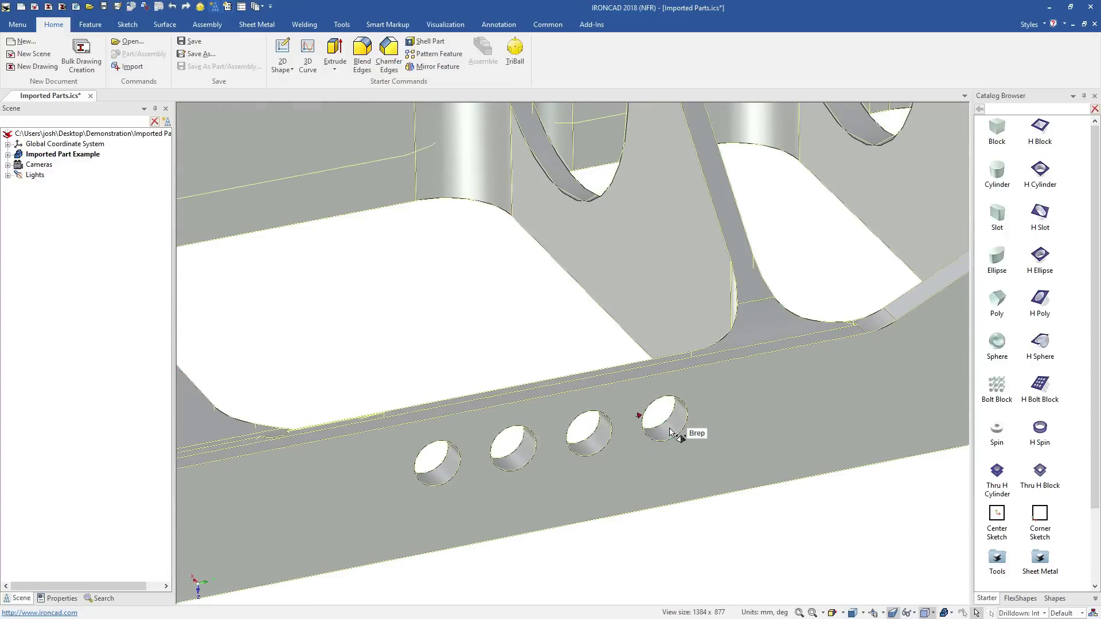
right_click(671, 427)
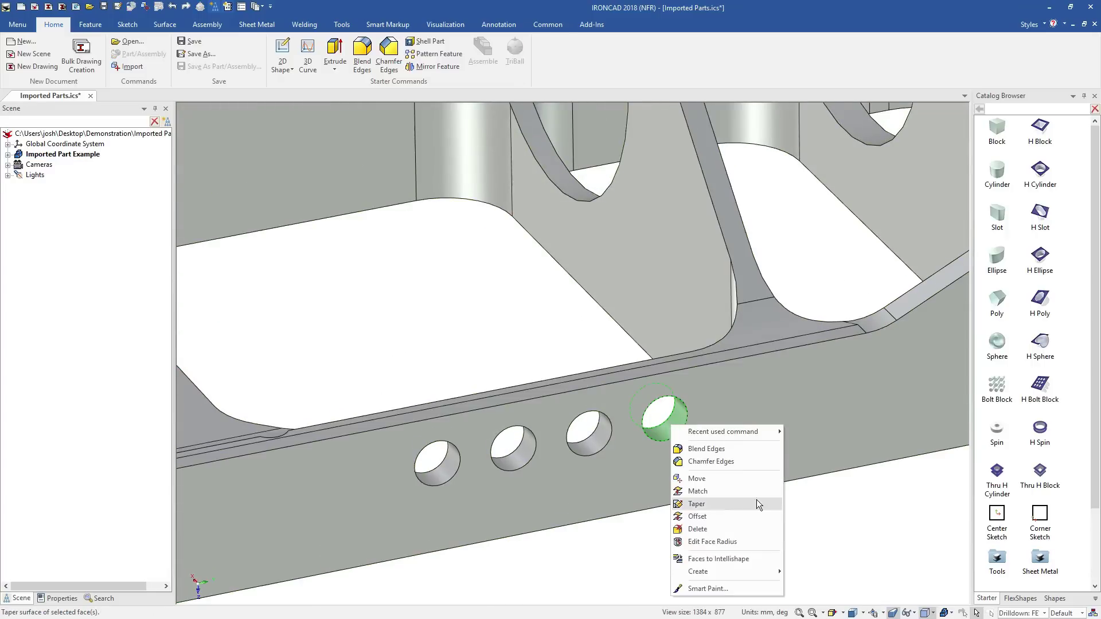
left_click(761, 559)
- Edit the hole feature's cross-section by adding a tall center rectangle through the circle, trimming the overlapping curves into one outline
left_click(676, 424)
left_click(675, 424)
right_click(674, 423)
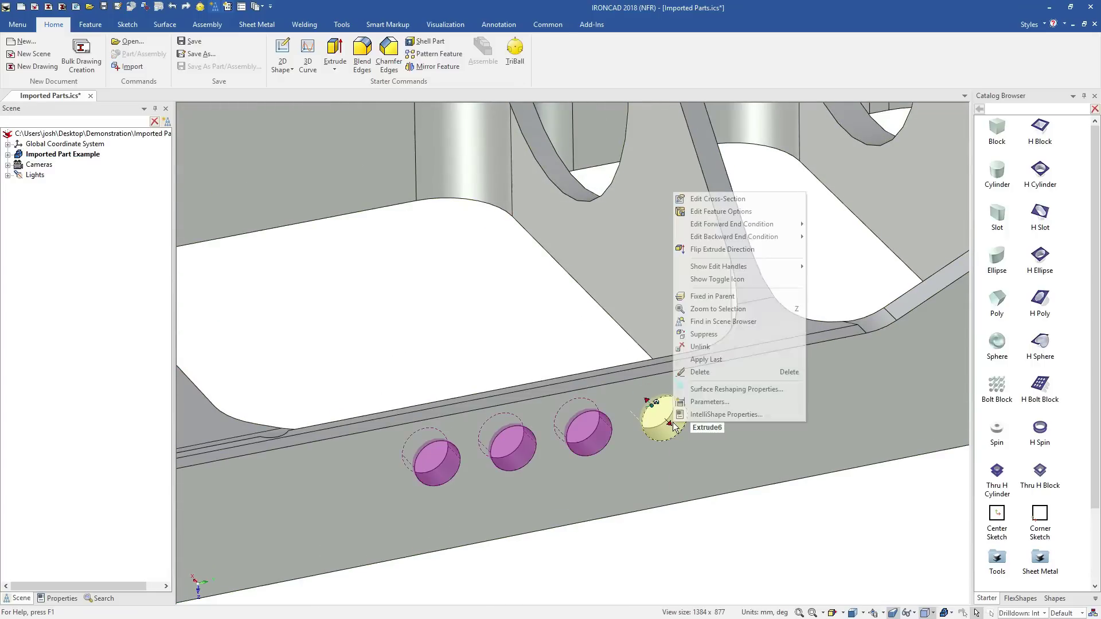
left_click(703, 144)
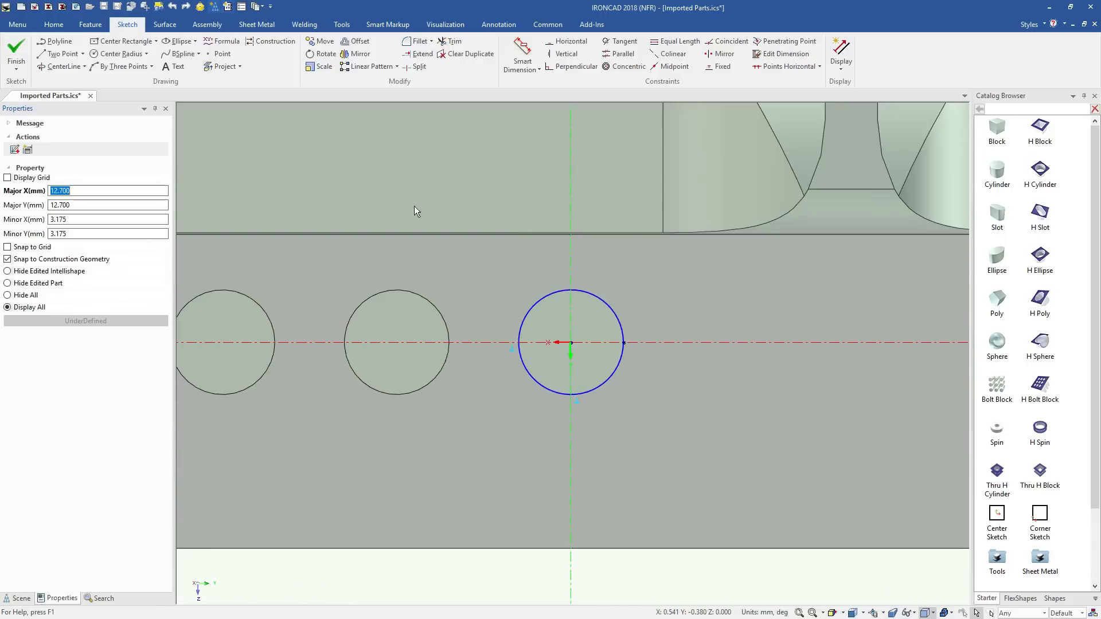
left_click(135, 44)
left_click(572, 343)
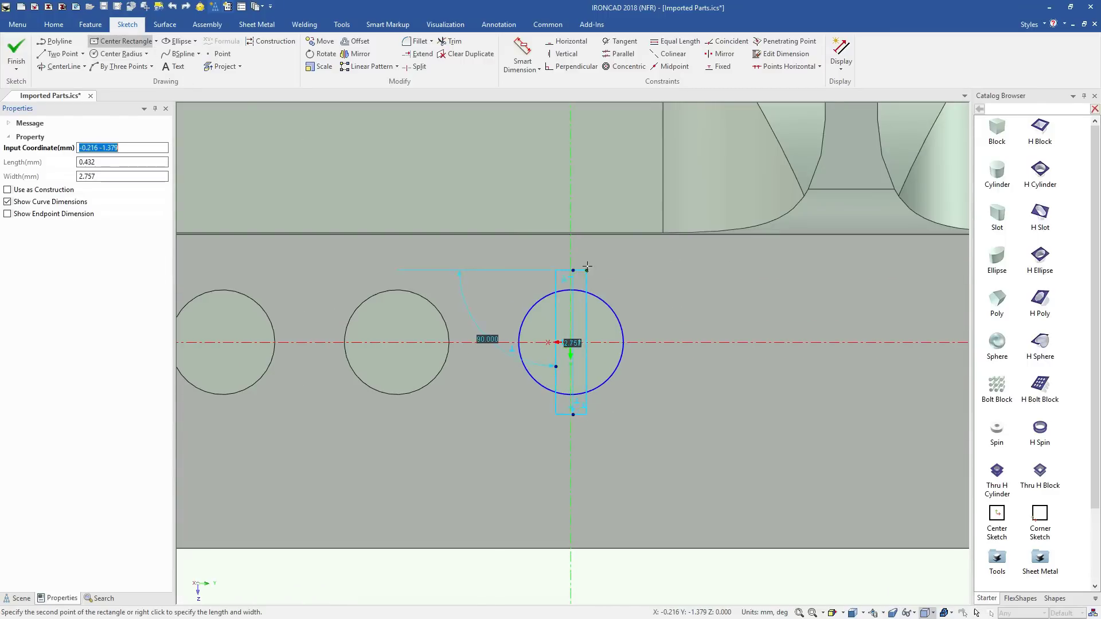
left_click(601, 268)
left_click(447, 41)
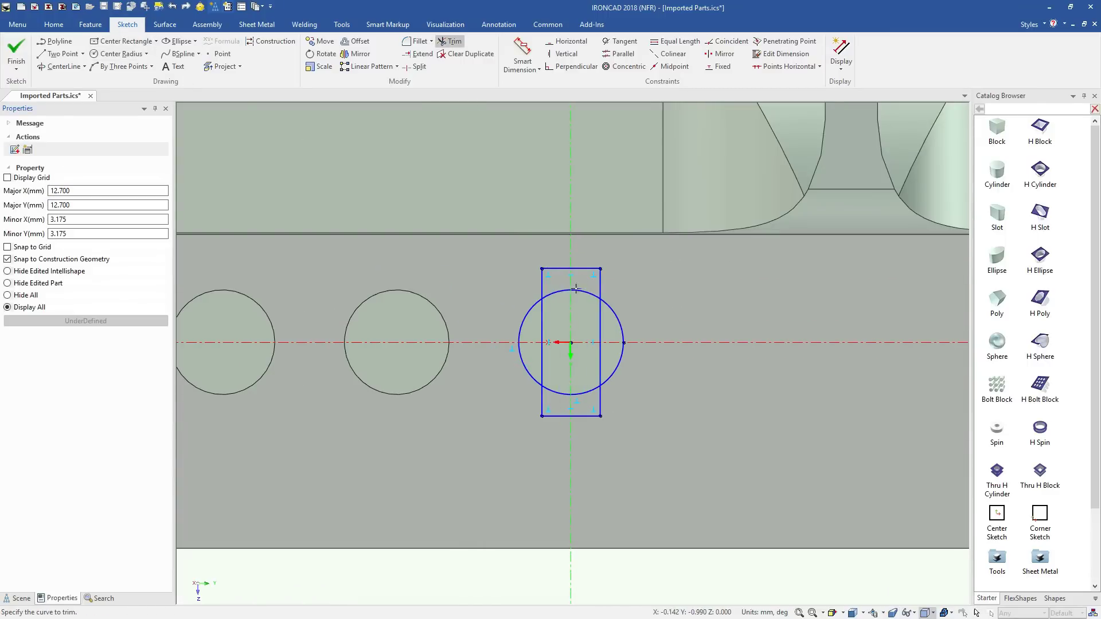
left_click(17, 48)
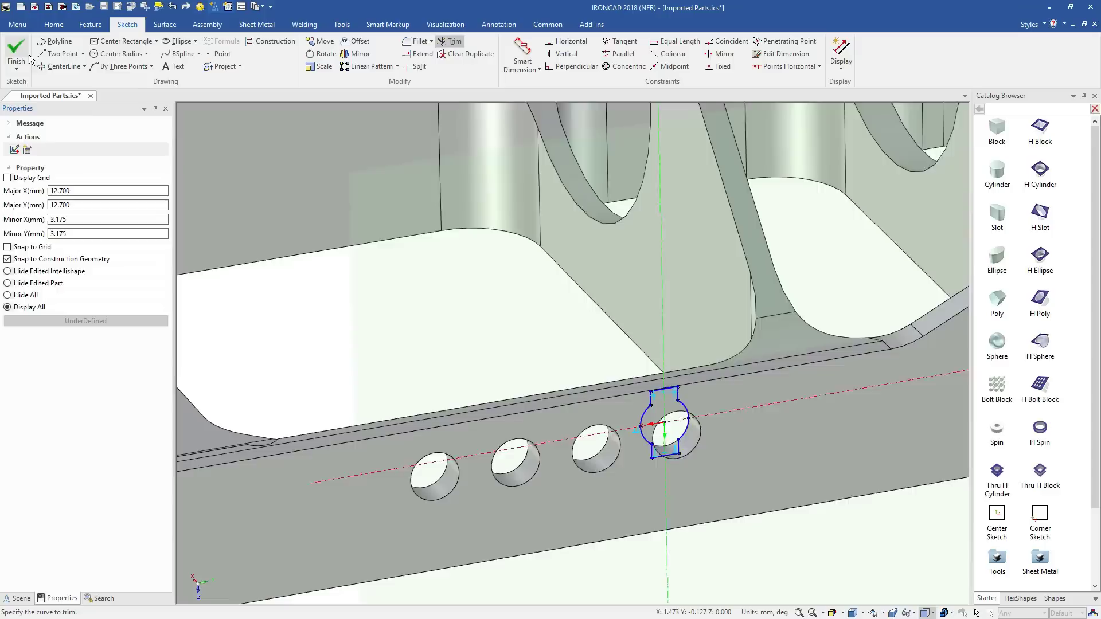
middle_click_drag(540, 475, 646, 546)
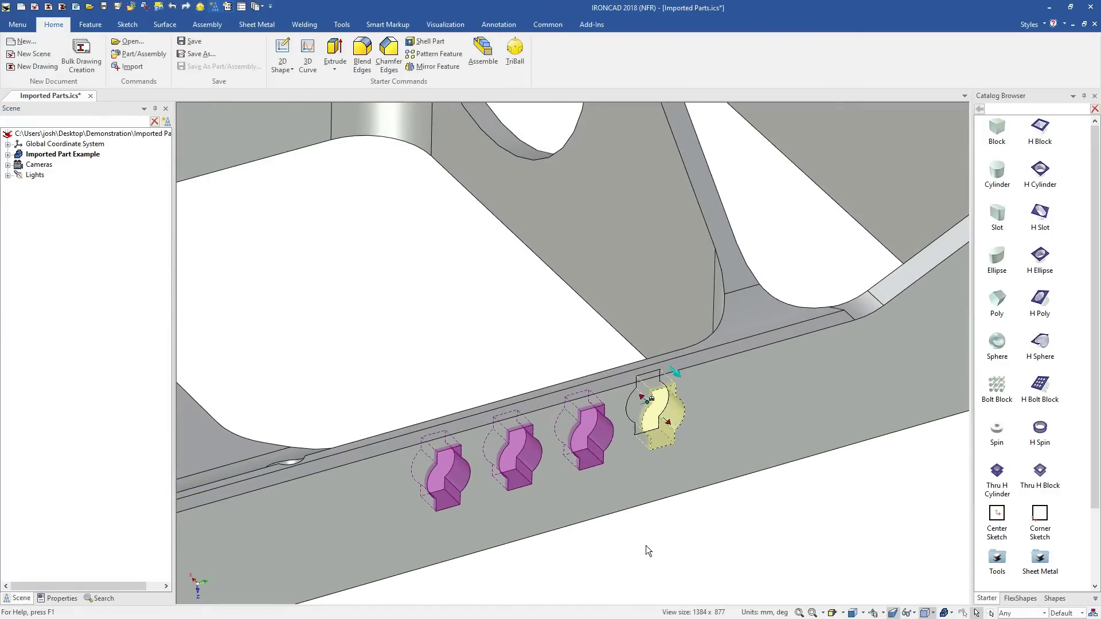
left_click(646, 545)
- Delete the larger rounded pocket nearest the frame's end on the upper plate
scroll(595, 501, "down", 6)
scroll(535, 200, "up", 5)
middle_click_drag(536, 201, 607, 318)
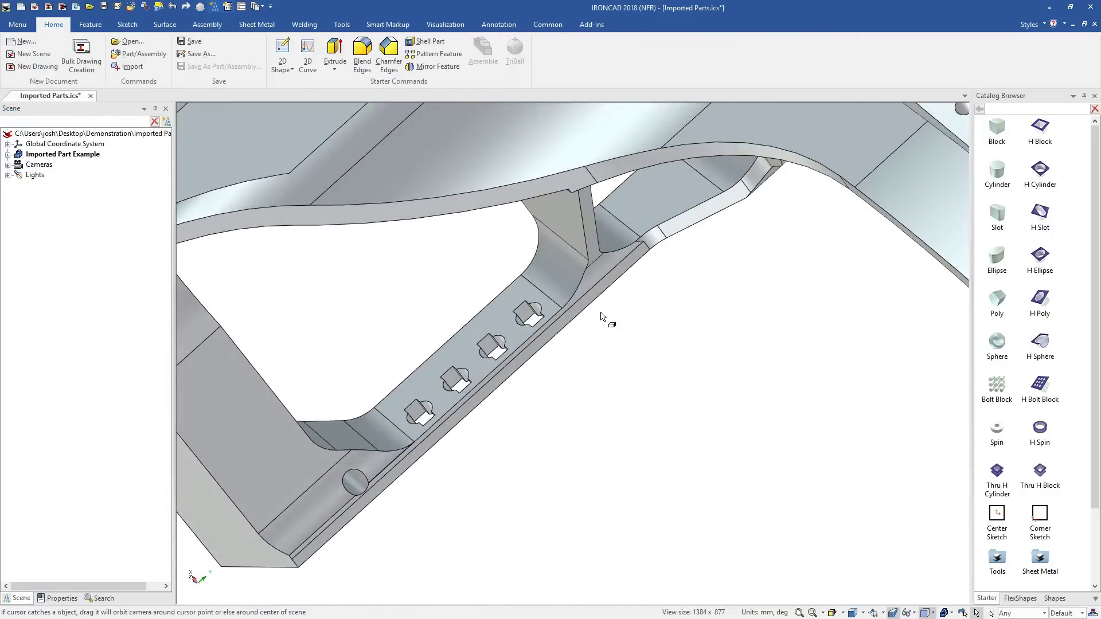
scroll(606, 319, "down", 5)
scroll(438, 160, "up", 5)
middle_click_drag(438, 160, 534, 270)
left_click(477, 283)
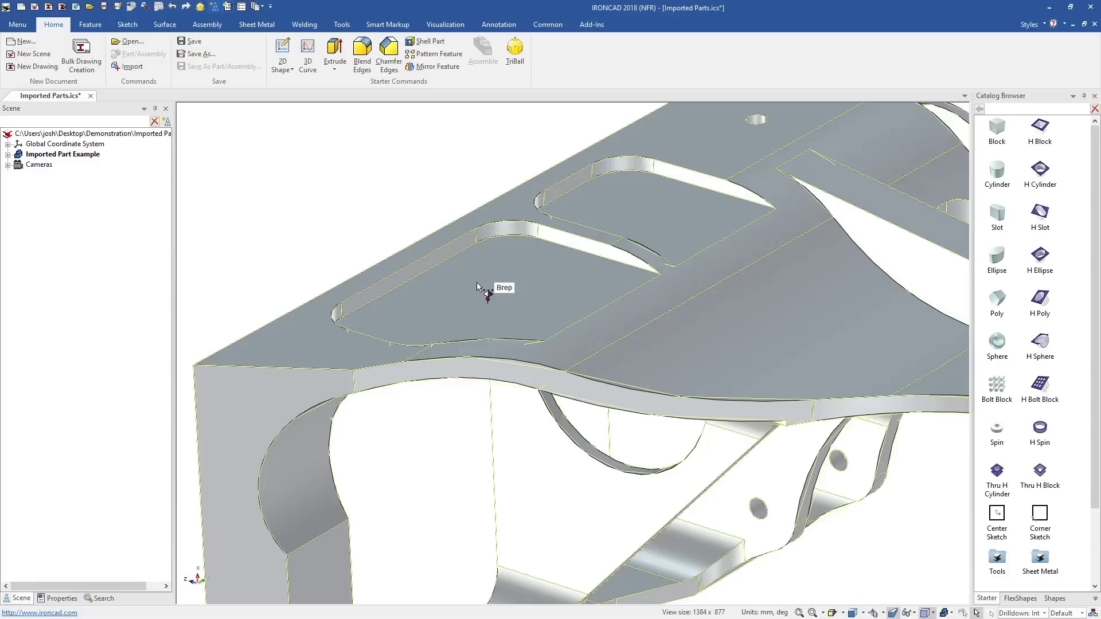
left_click_drag(313, 307, 470, 199)
key("Delete")
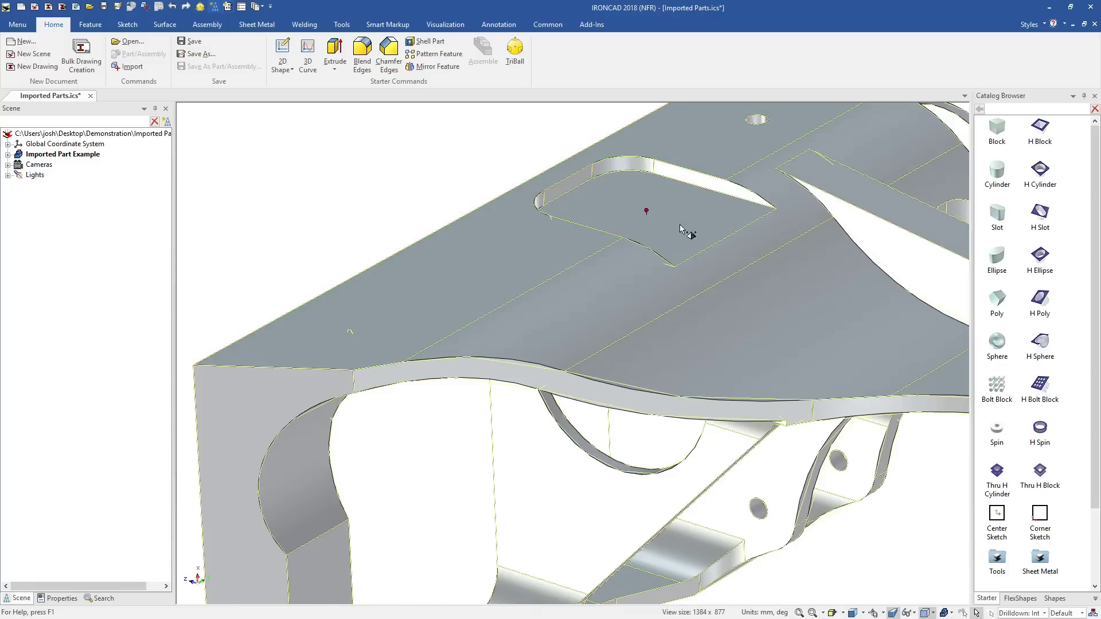
- Place a rectangular block shape on the inner wall of the end bay and resize it
middle_click_drag(492, 178, 566, 233)
scroll(608, 470, "up", 5)
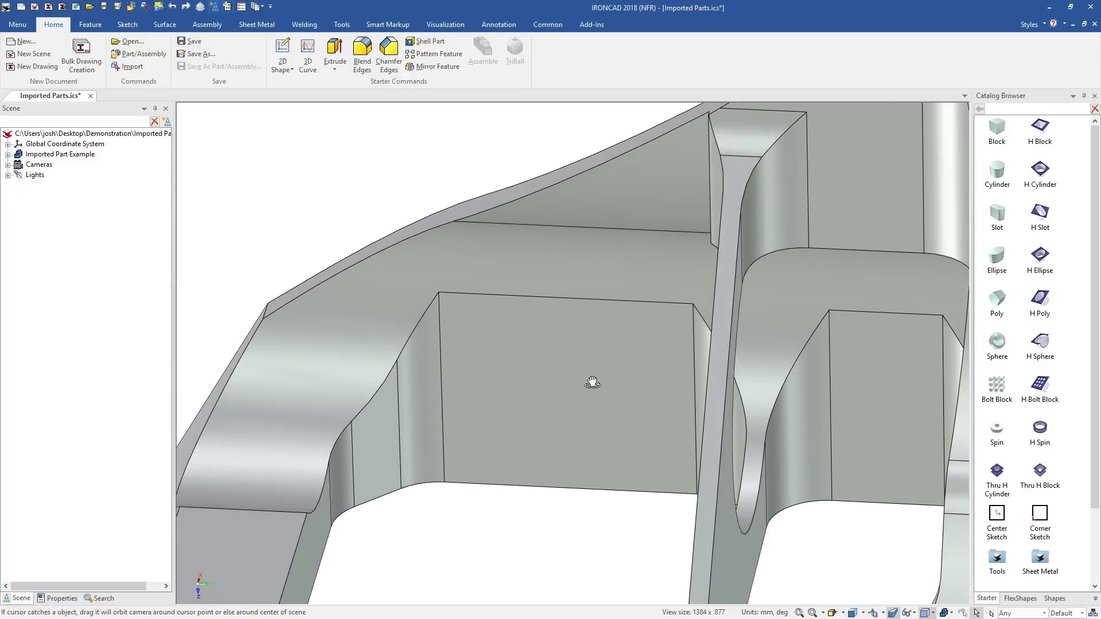
left_click_drag(691, 325, 567, 396)
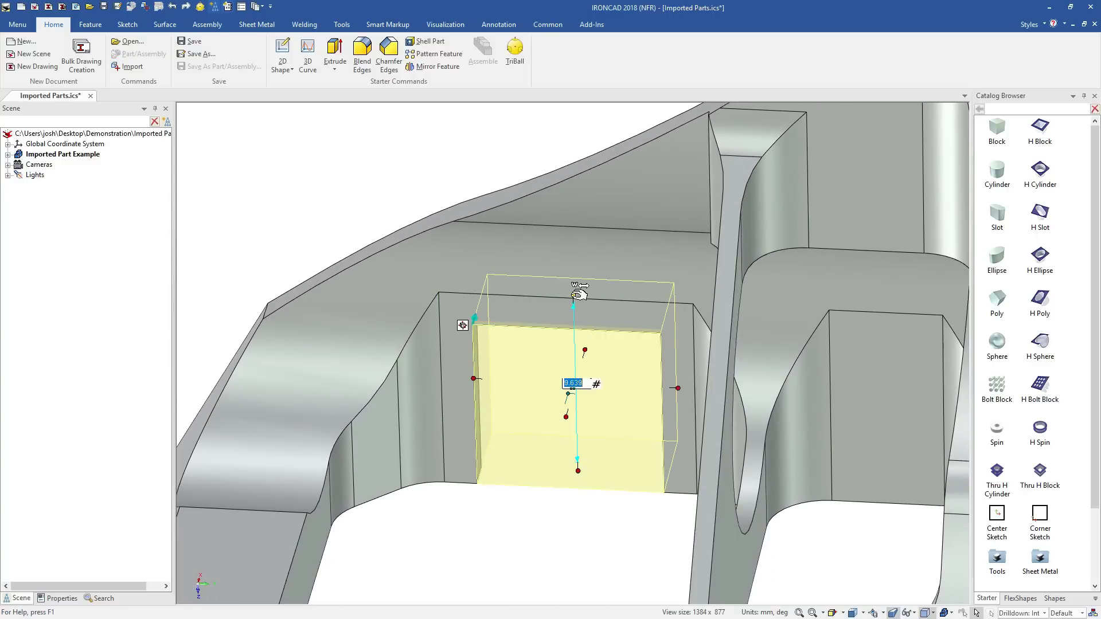
key("Return")
left_click(571, 532)
middle_click_drag(739, 458, 597, 479)
scroll(733, 462, "down", 8)
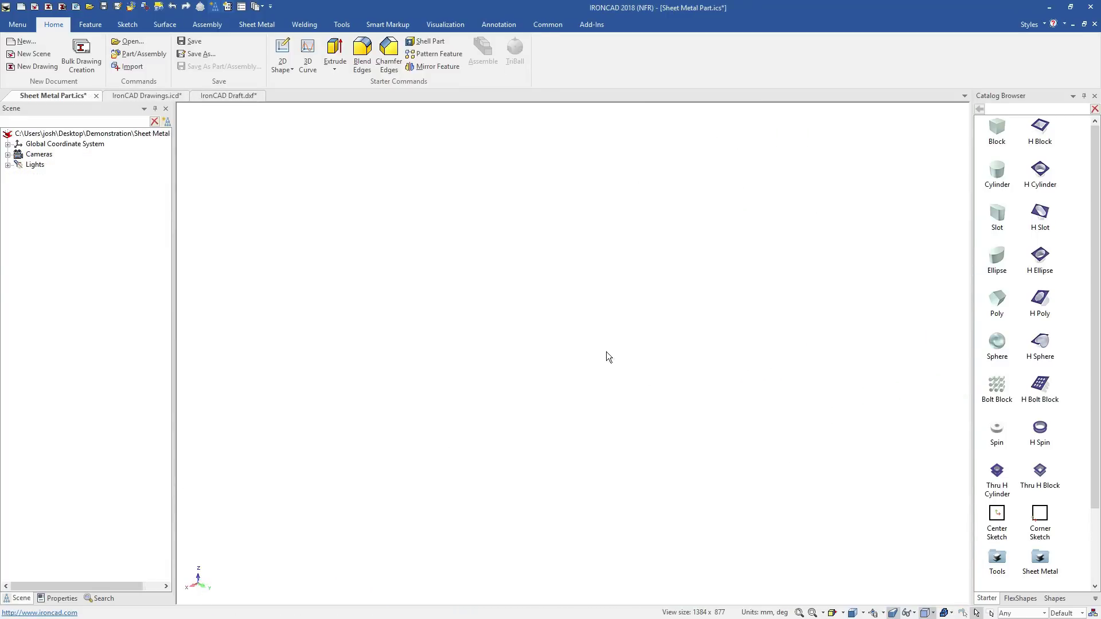
- In the Sheet Metal Part scene, place a Stock plate from the sheet metal catalog and set its length to 150 mm
double_click(1040, 559)
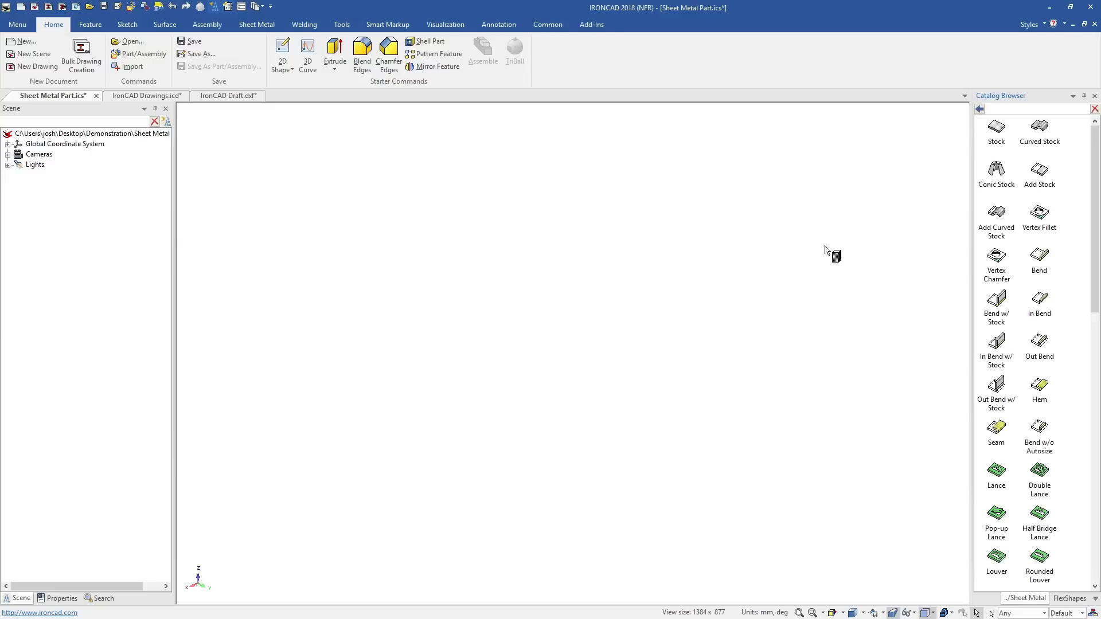
left_click_drag(481, 437, 480, 438)
left_click(542, 423)
left_click_drag(610, 379, 724, 333)
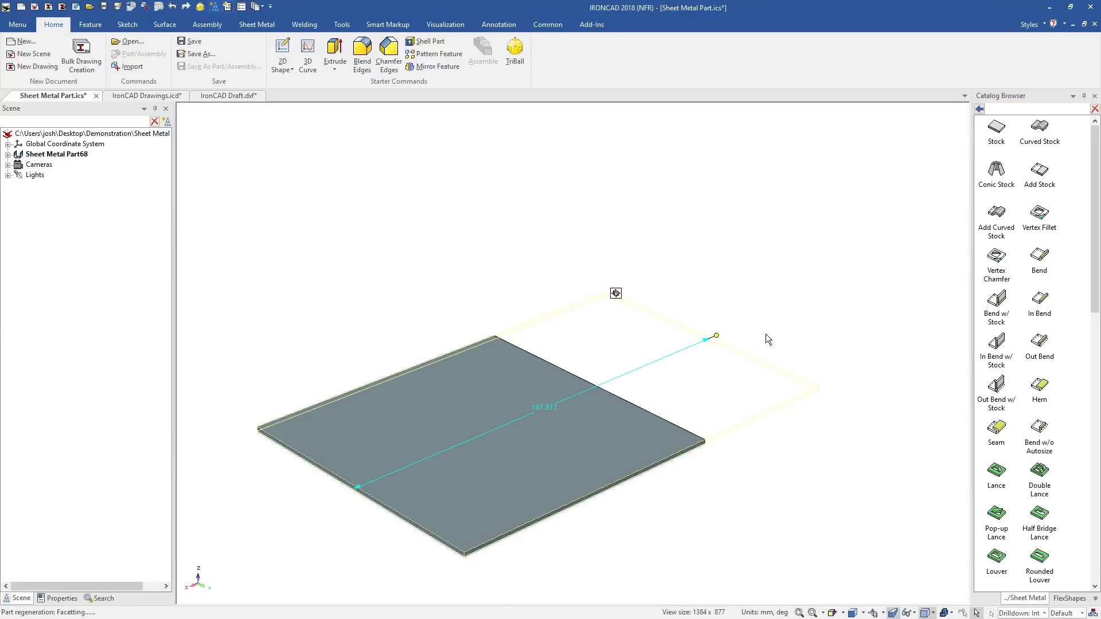
type("150")
key("Return")
- Add three successive bends from the plate's back edge, forming an upright wall, an inward upper flange and a sloped lip
left_click_drag(1045, 254, 543, 318)
left_click_drag(436, 313, 430, 214)
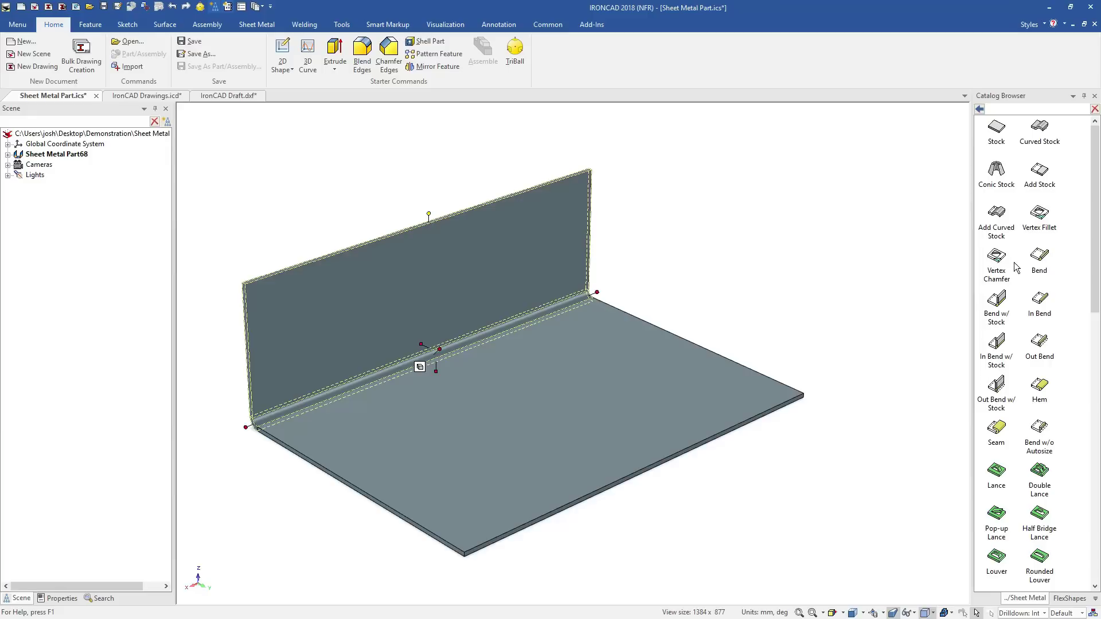
left_click_drag(512, 202, 512, 203)
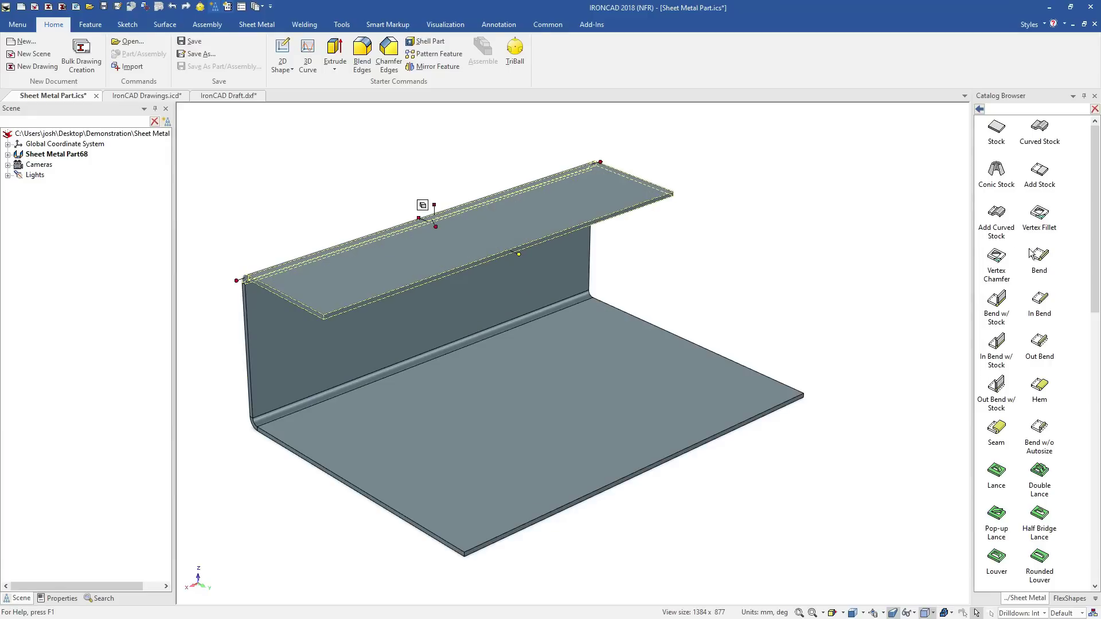
mouse_move(537, 249)
left_mouse_down()
mouse_move(531, 283)
mouse_move(526, 268)
left_mouse_up()
left_click(721, 285)
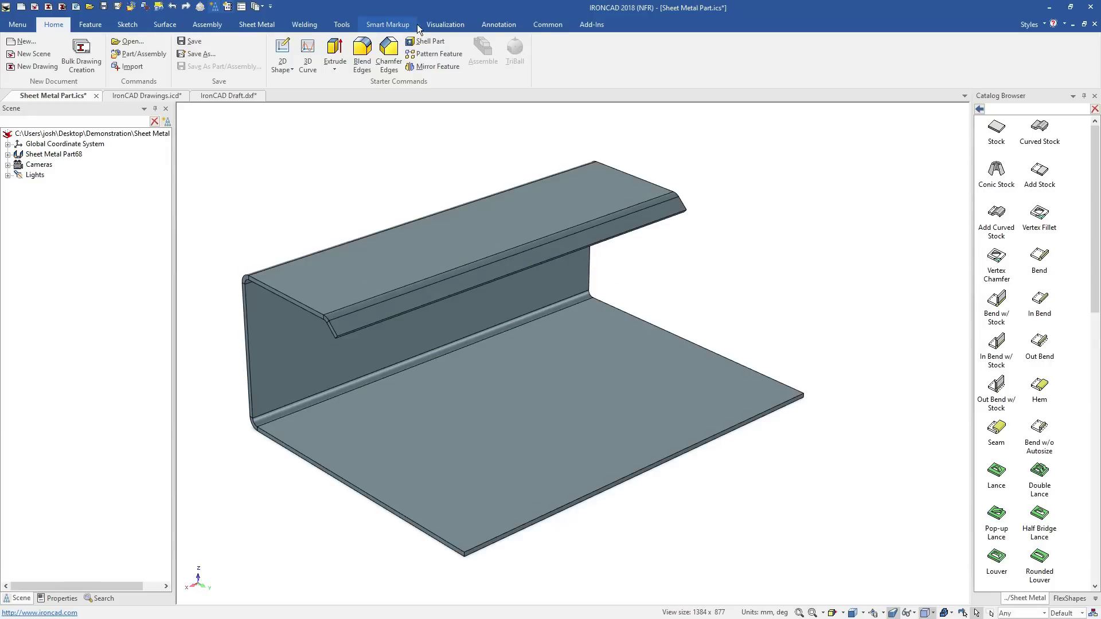
- Add a miter flange that carries all three bends along the base plate's two side edges
left_click(263, 27)
left_click(244, 55)
left_click(287, 317)
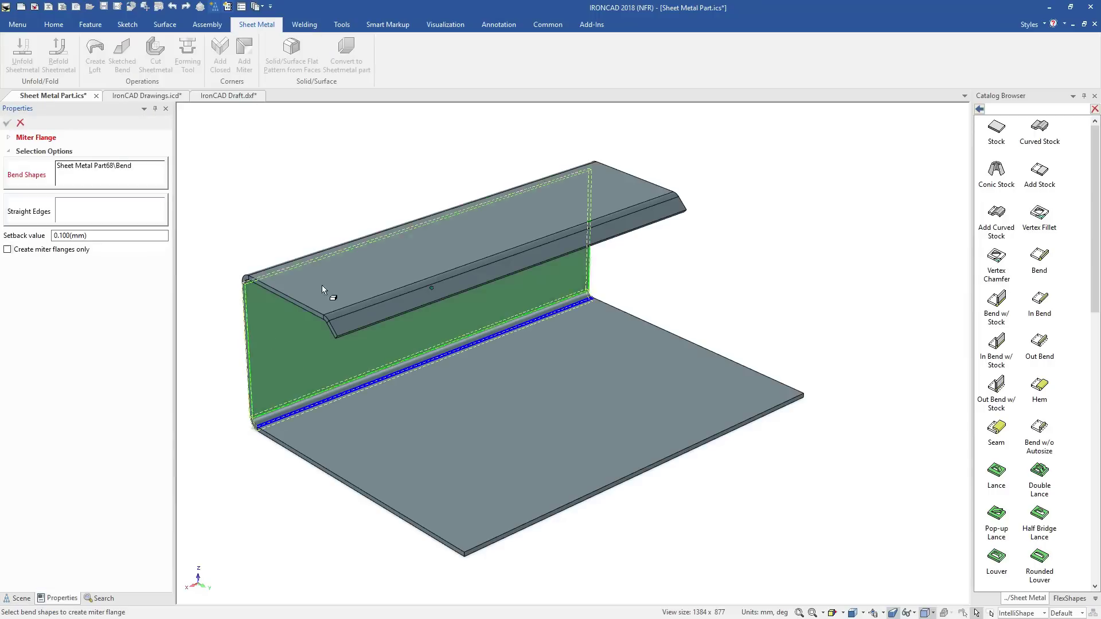
left_click(335, 288)
left_click(383, 311)
left_click(151, 216)
left_click(539, 432)
left_click(594, 493)
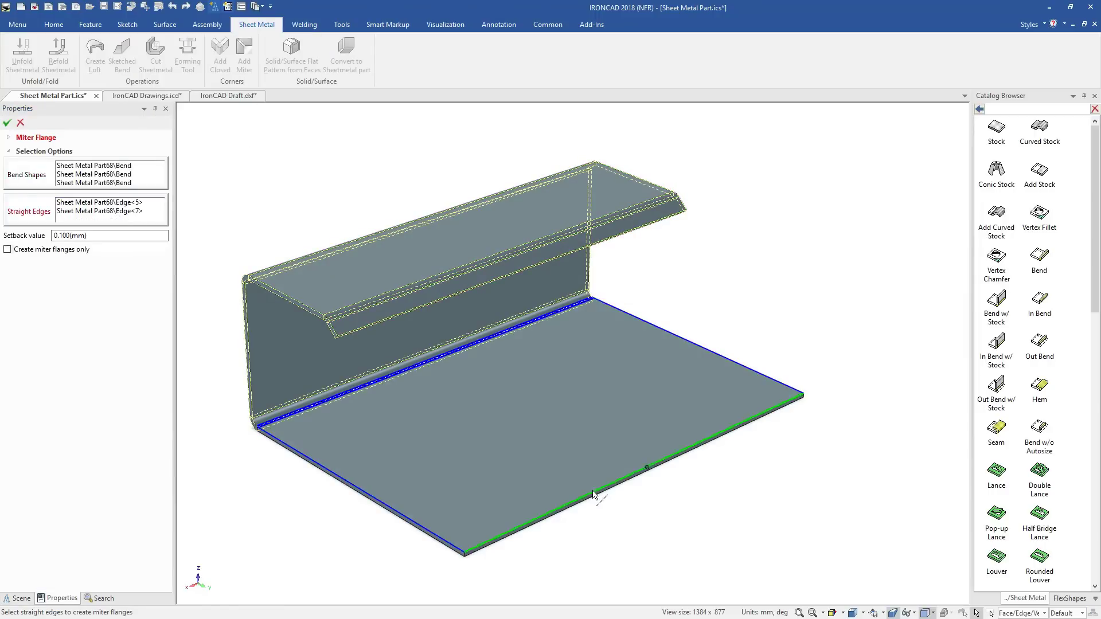
left_click(7, 122)
- Place an H Block cutout on the open end of one side's upper flange and narrow its width symmetrically
left_click(980, 109)
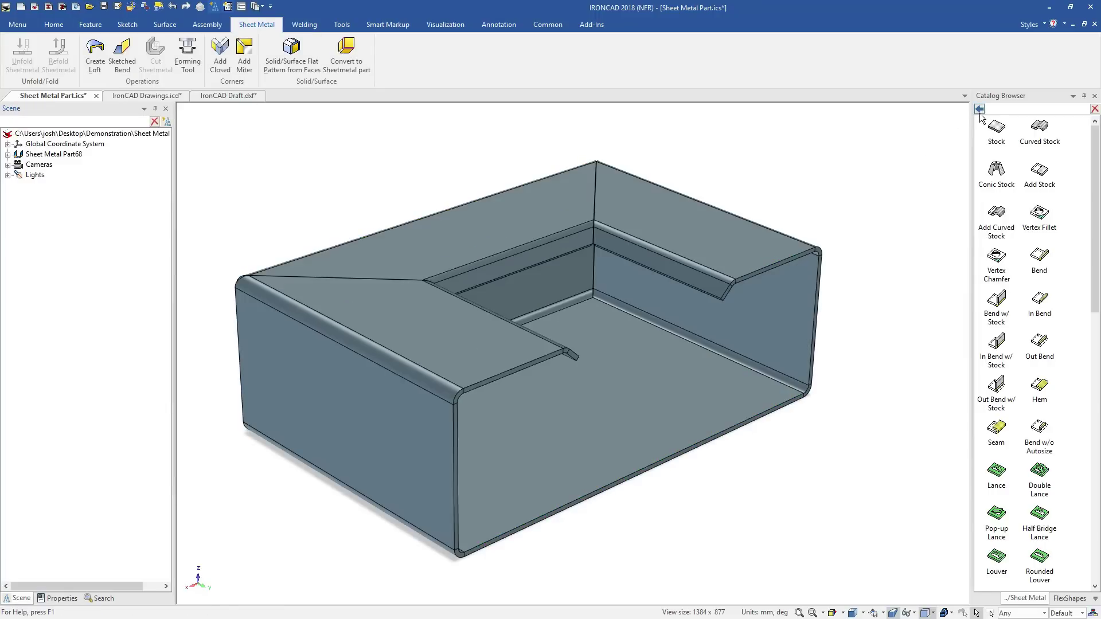
left_click_drag(1040, 133, 518, 370)
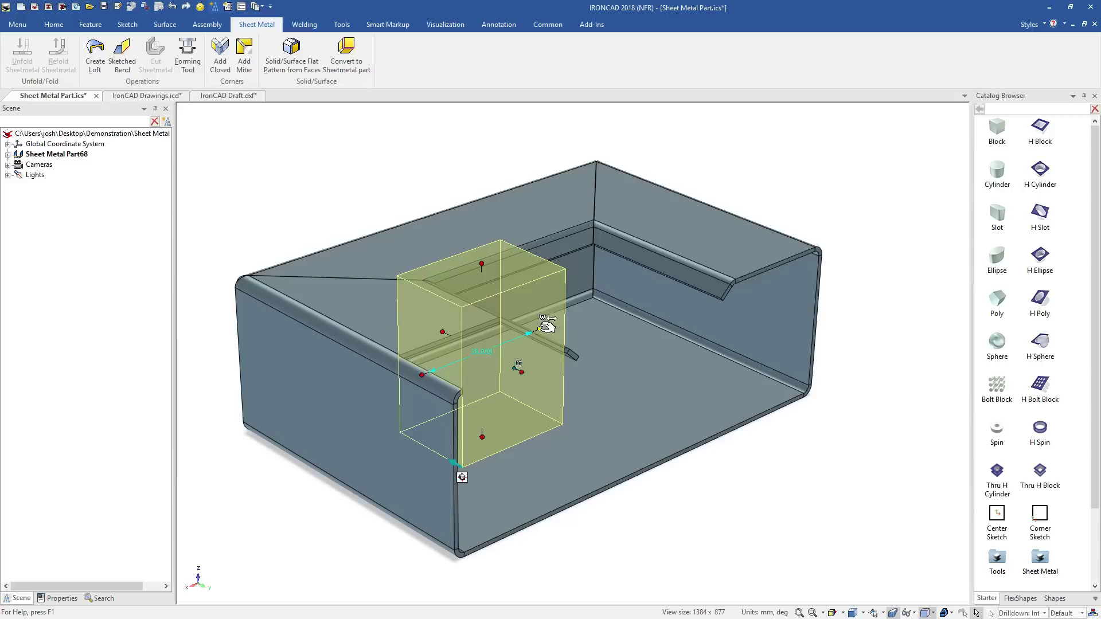
left_click_drag(423, 376, 448, 367, "ctrl")
- Move only the TriBall to the midpoint of the base plate's front edge and mirror the cutout to the opposite flange as a link
key("F10")
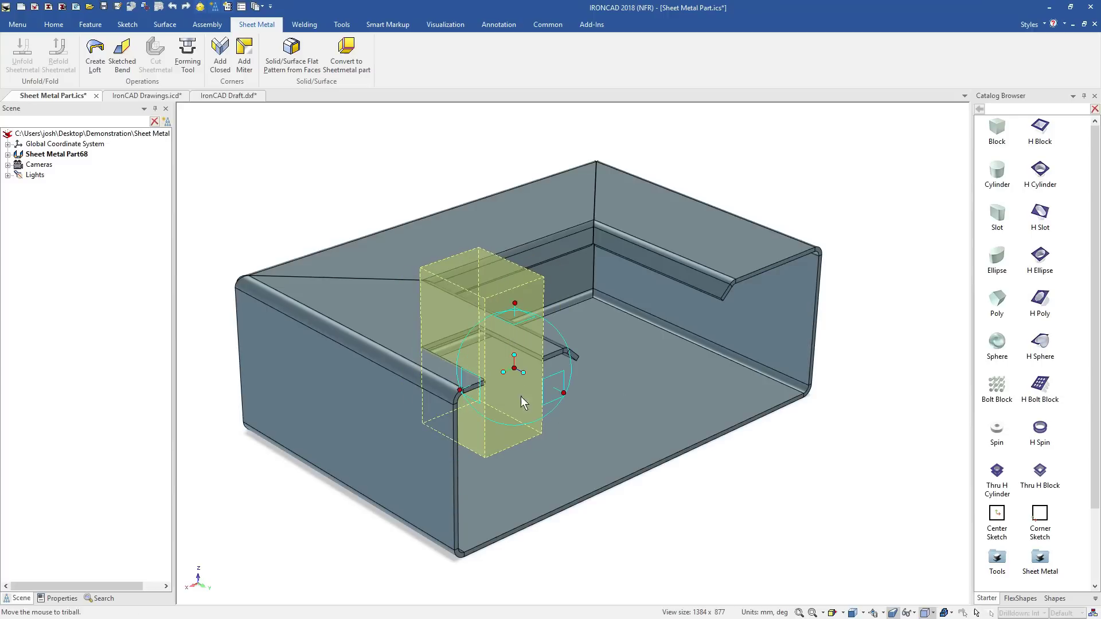
key("space")
left_click_drag(515, 369, 648, 466)
key("space")
right_click(636, 471)
mouse_move(676, 460)
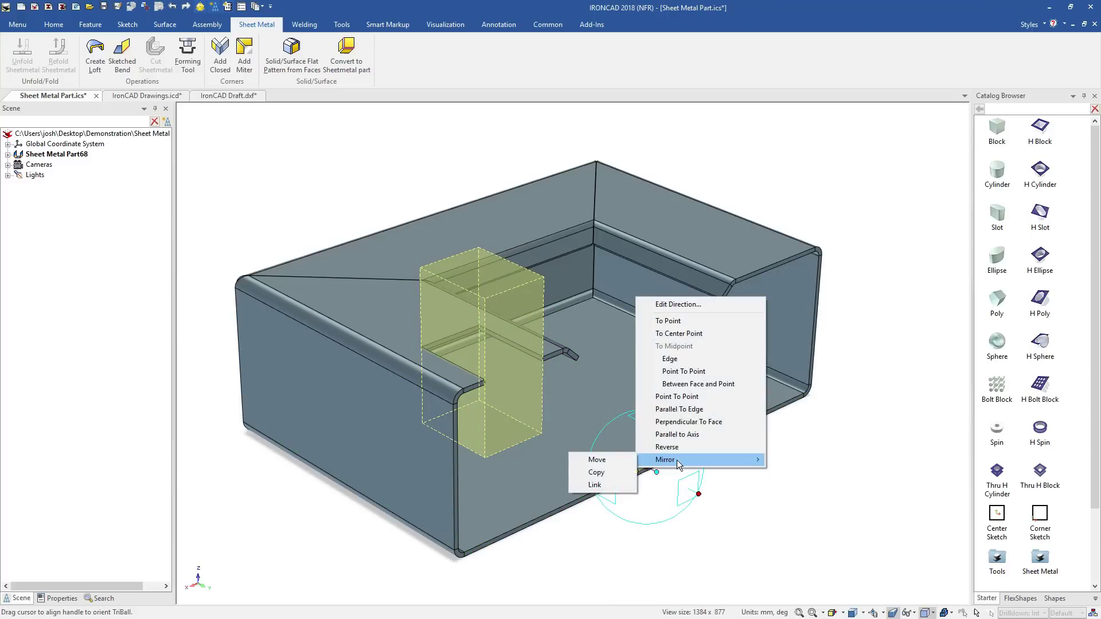
left_click(619, 486)
left_click(809, 486)
- Unfold the sheet metal part into its flat pattern
right_click(538, 343)
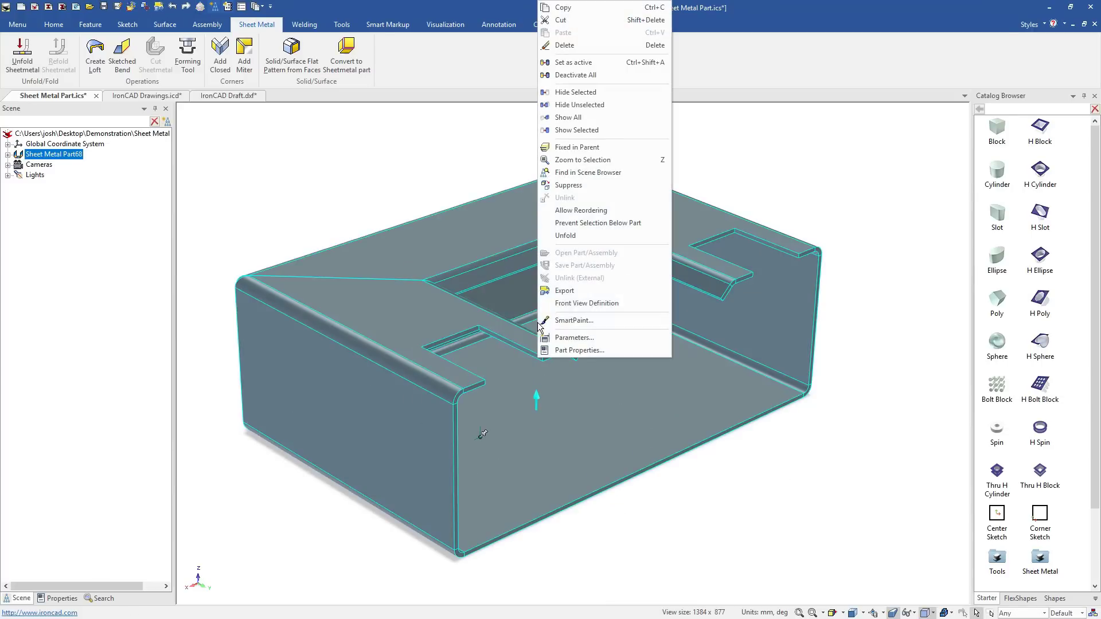
left_click(571, 240)
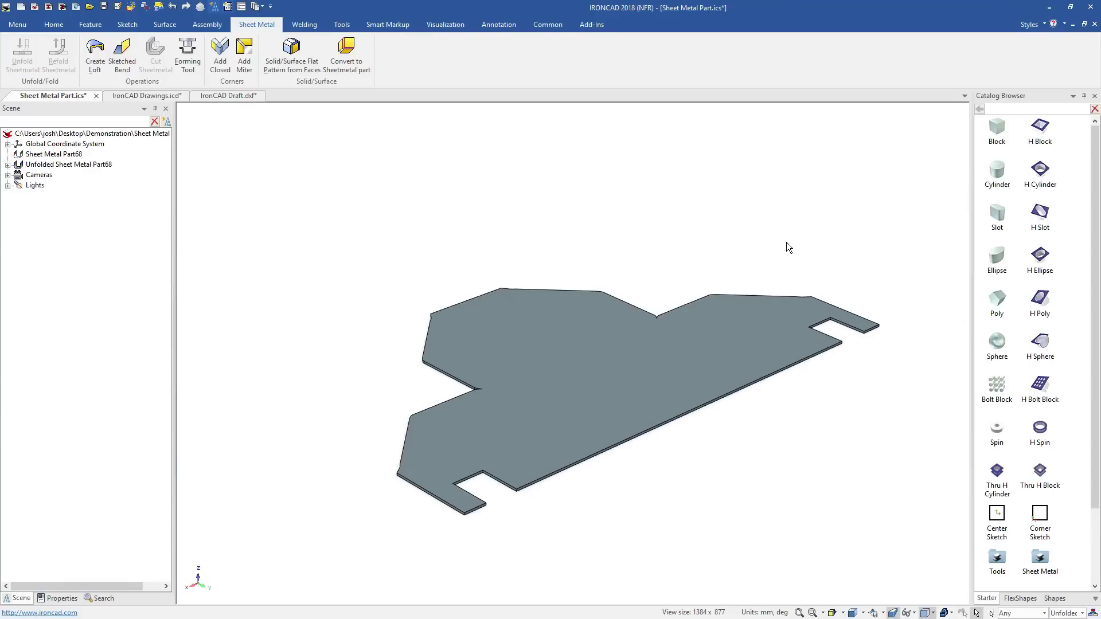
- Place an auto-scaled Front view of the unfolded sheet metal part on the IronCAD Drawings.icd sheet
left_click(56, 30)
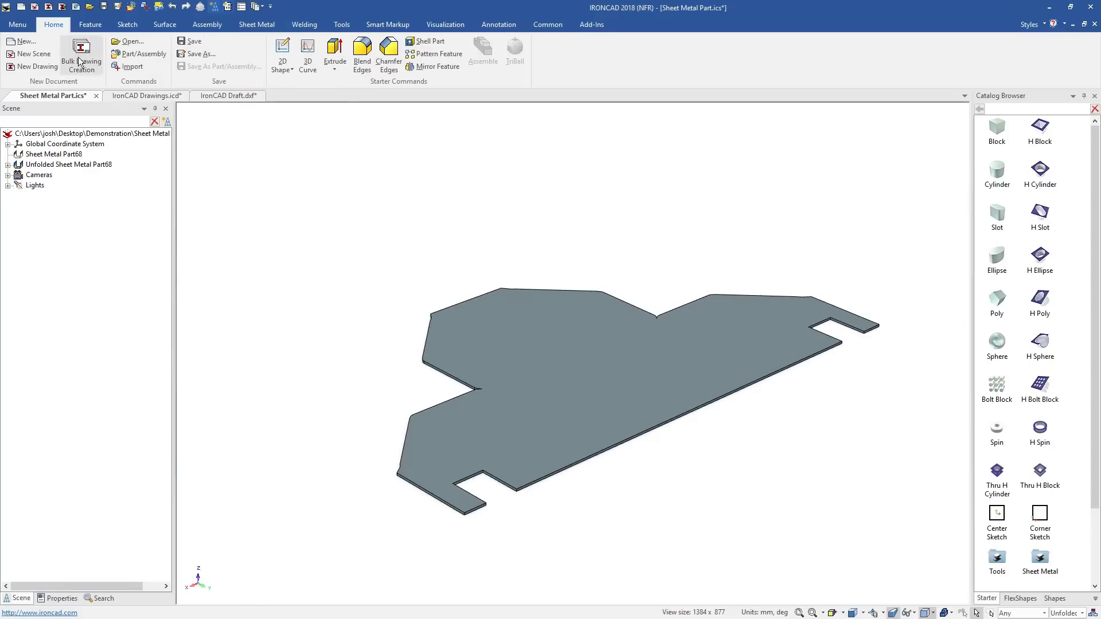
left_click(147, 96)
left_click(22, 54)
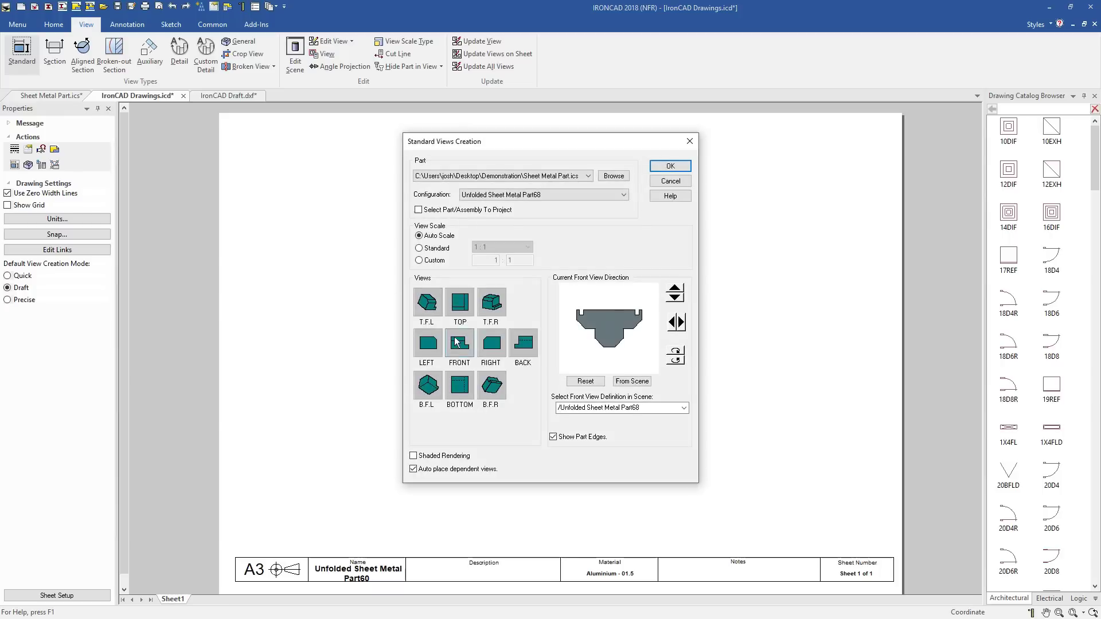
left_click(669, 167)
left_click(561, 372)
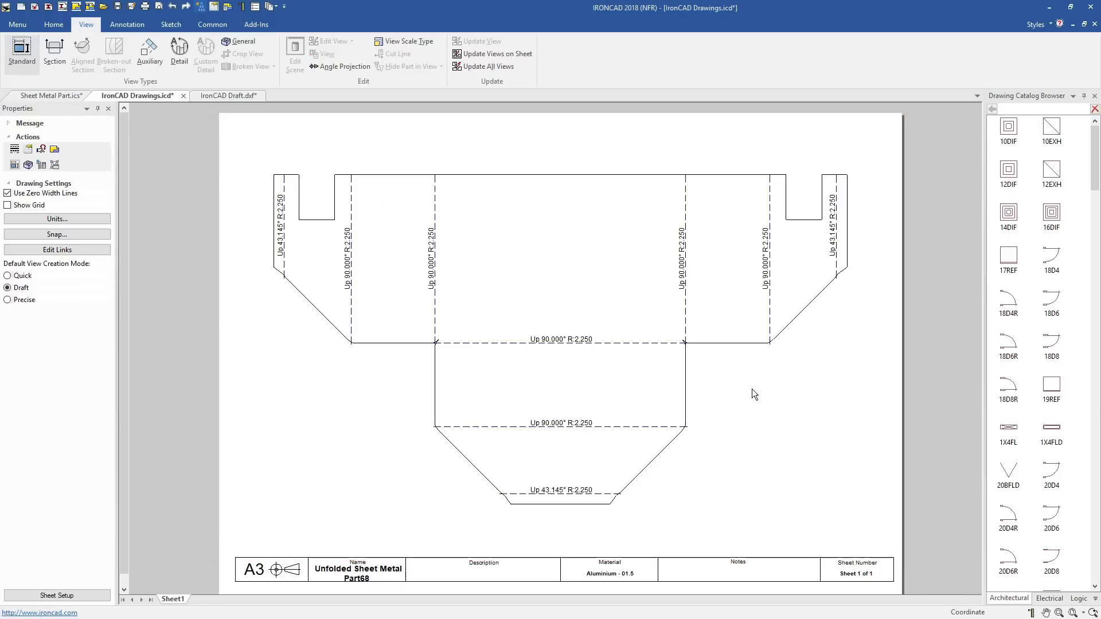
- Project a Top view of the unfolded part into IronCAD Draft.dxf, including bend lines and bend line annotations
left_click(237, 95)
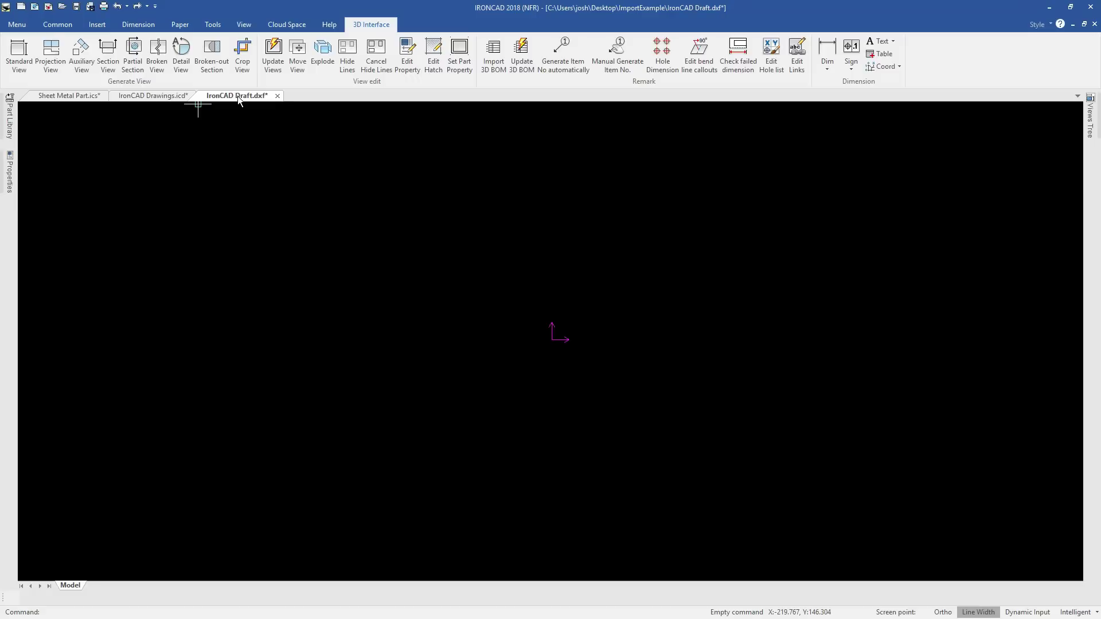
left_click(19, 55)
left_click(619, 297)
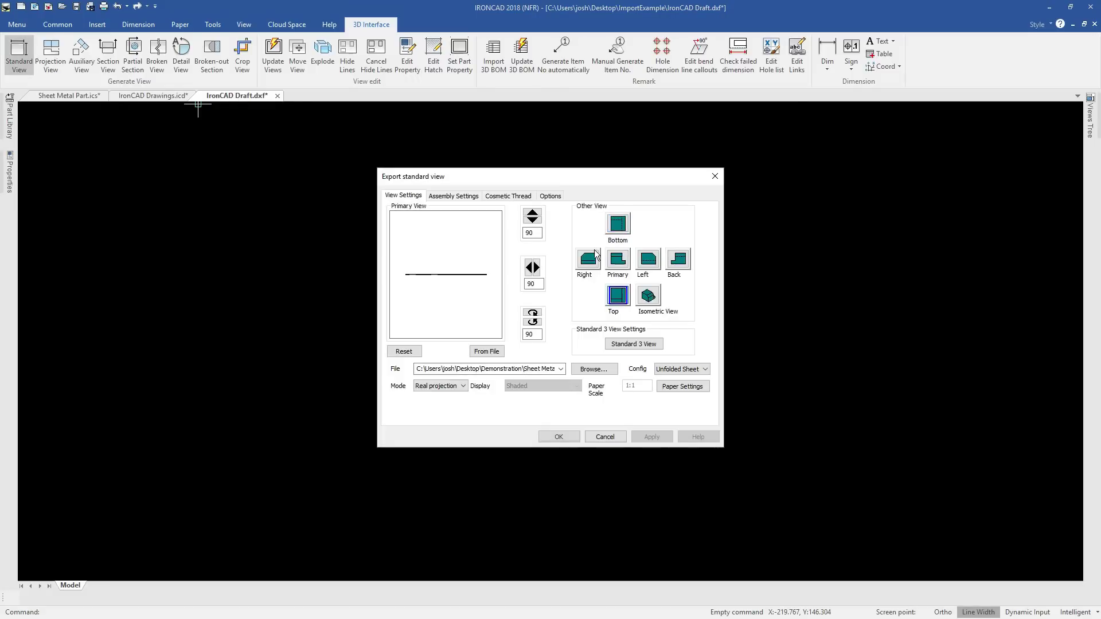
left_click(550, 196)
left_click(394, 306)
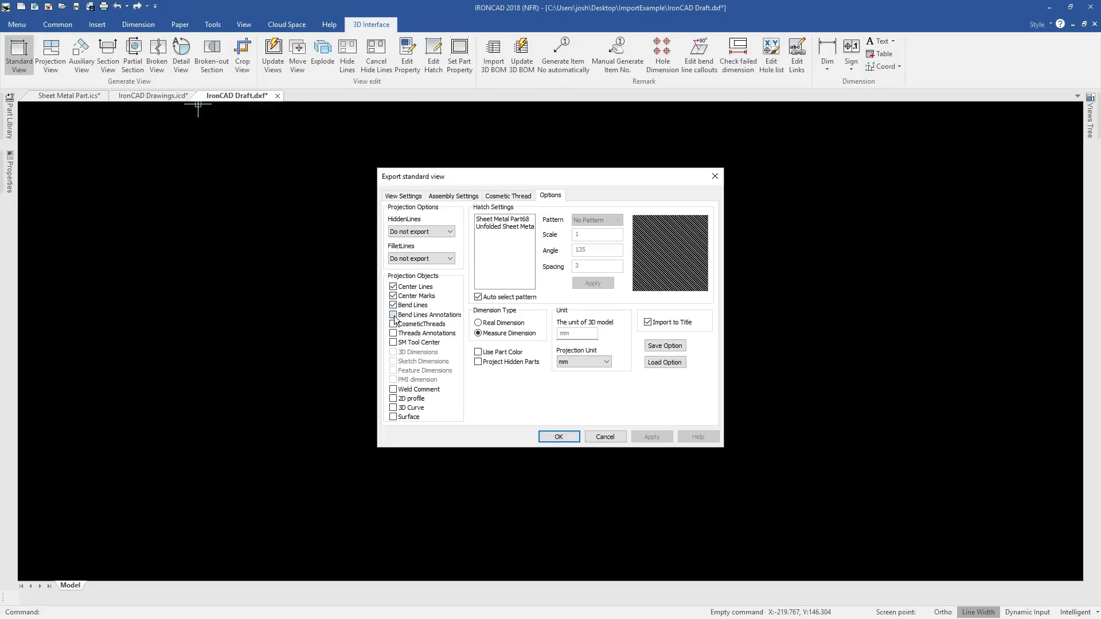
left_click(546, 435)
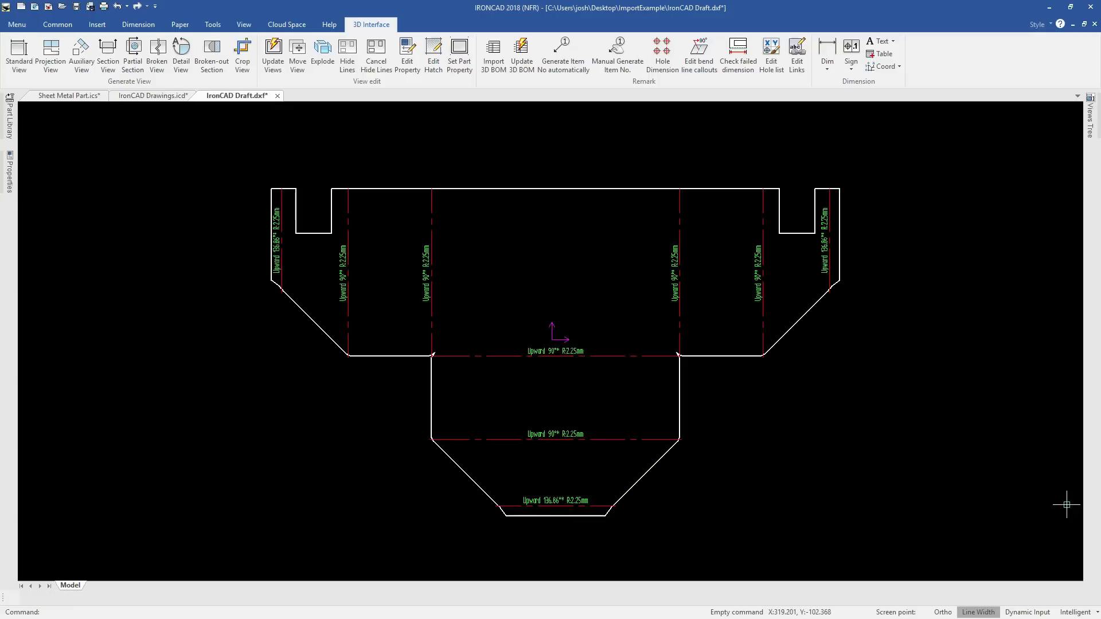
- Return to the Sheet Metal Part scene and select the unfolded part
left_click(64, 95)
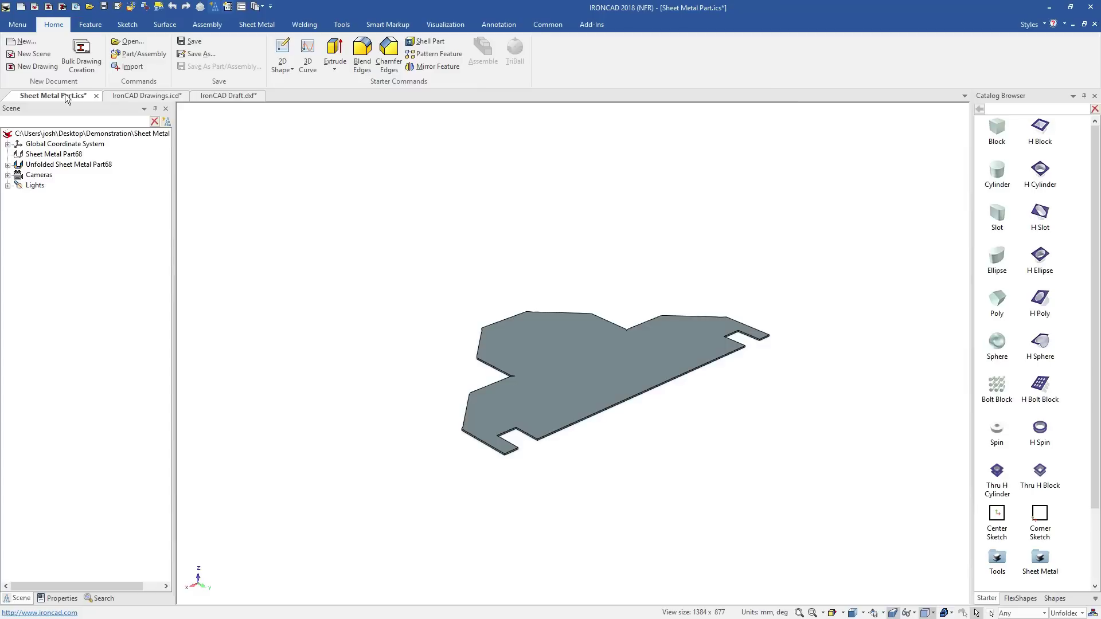
scroll(625, 374, "up", 2)
left_click(652, 398)
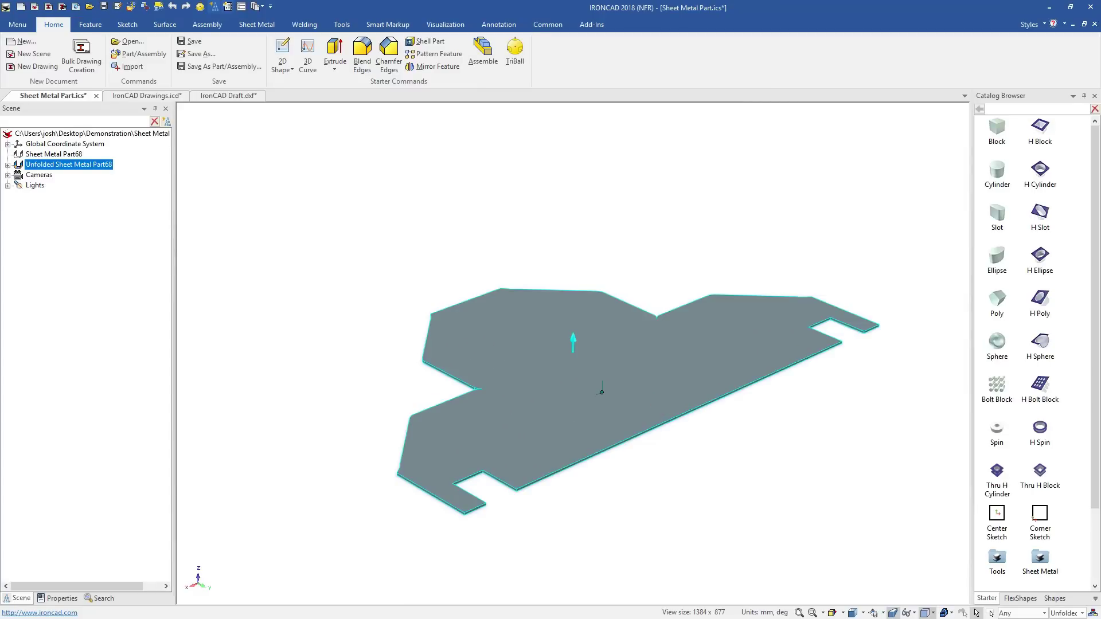
right_click(770, 367)
left_click(810, 243)
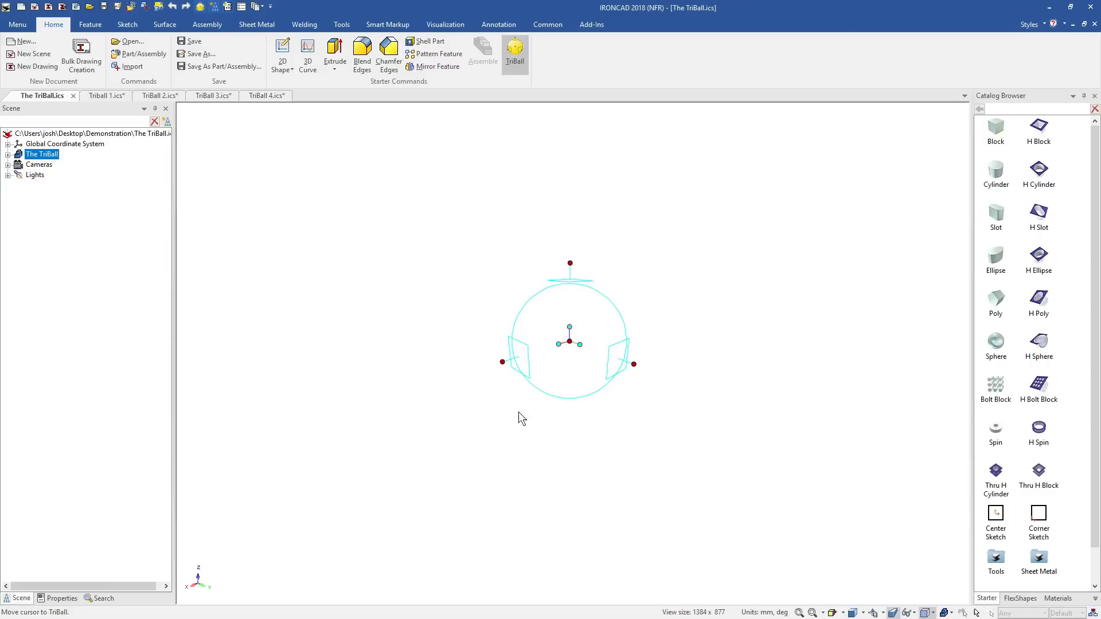
- In Triball 1.ics, create two side-by-side copies of the ISO Tanker with the TriBall, spaced about 4354 mm apart
left_click(109, 96)
left_click(438, 329)
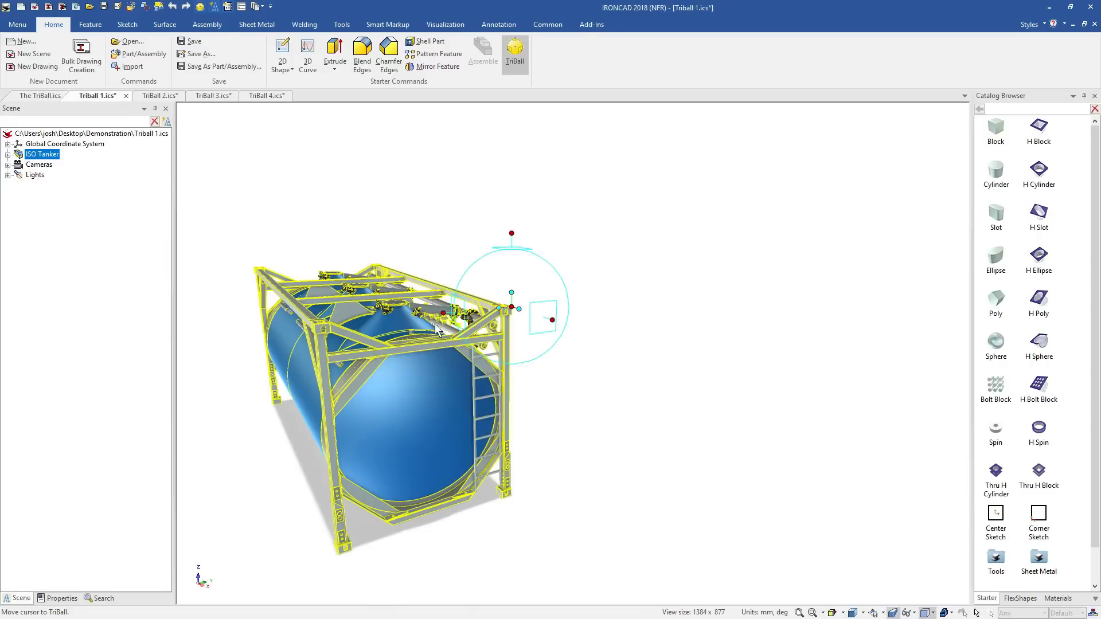
right_click_drag(443, 313, 666, 294)
left_click(470, 345)
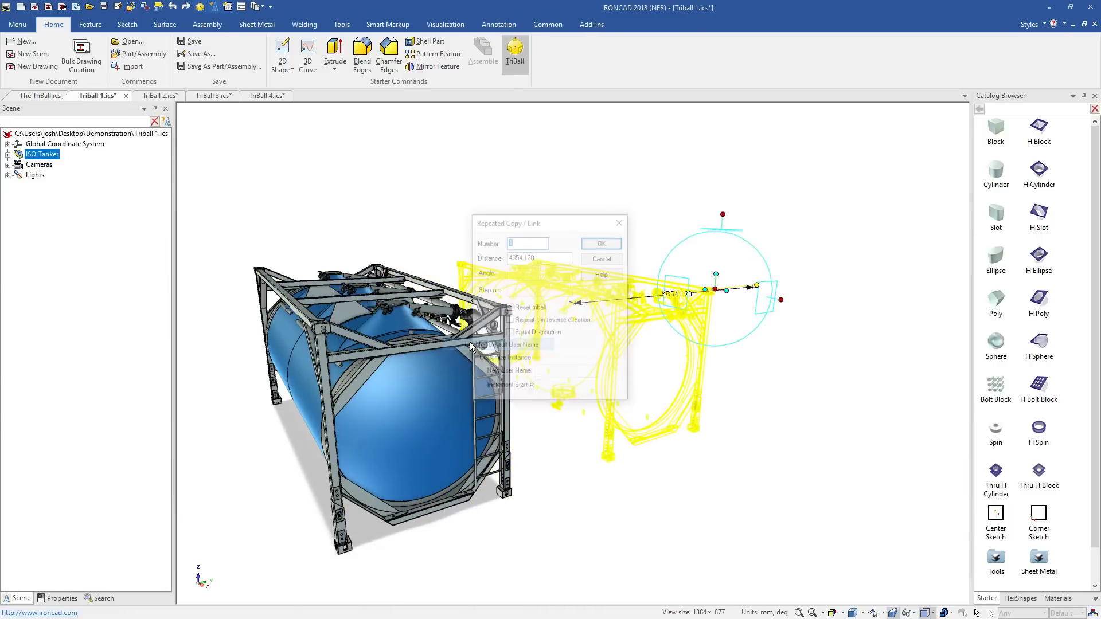
type("2")
left_click(594, 242)
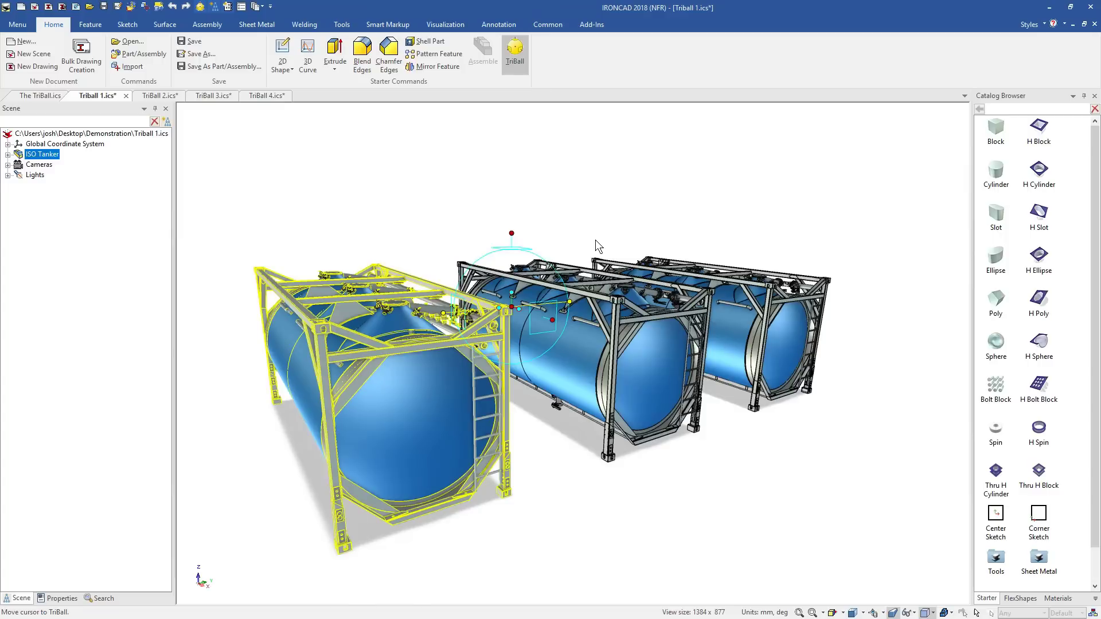
- In TriBall 2.ics, pattern the H Cylinder hole around the wheel rim's vertical axis with number 30 and angle 12 degrees
left_click(158, 97)
left_click(555, 339)
key("F10")
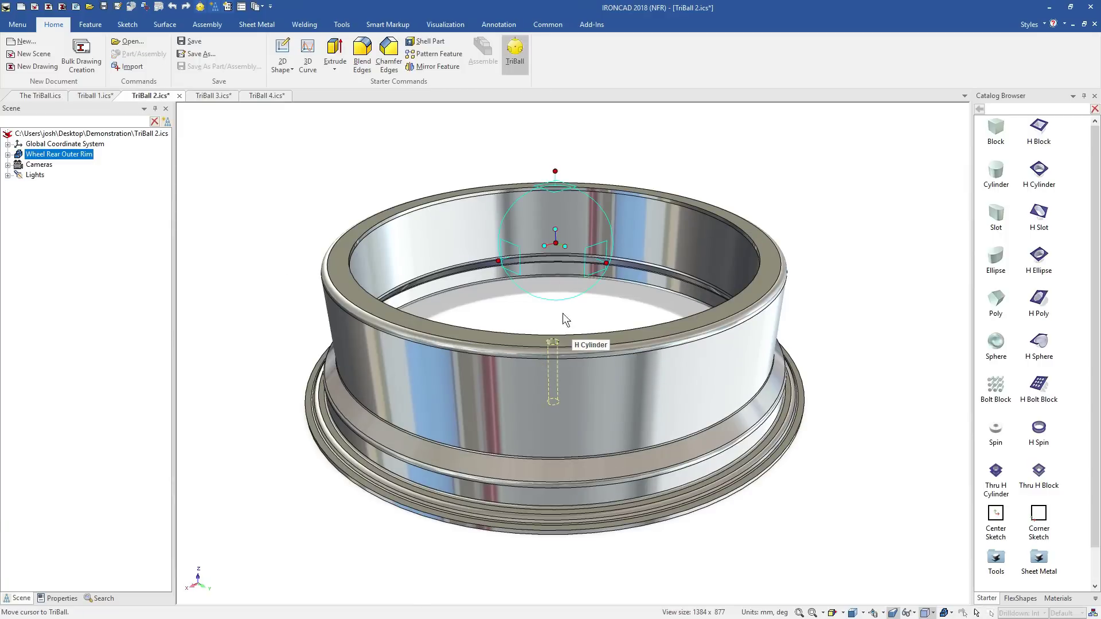
right_click_drag(567, 218, 609, 231)
left_click(602, 259)
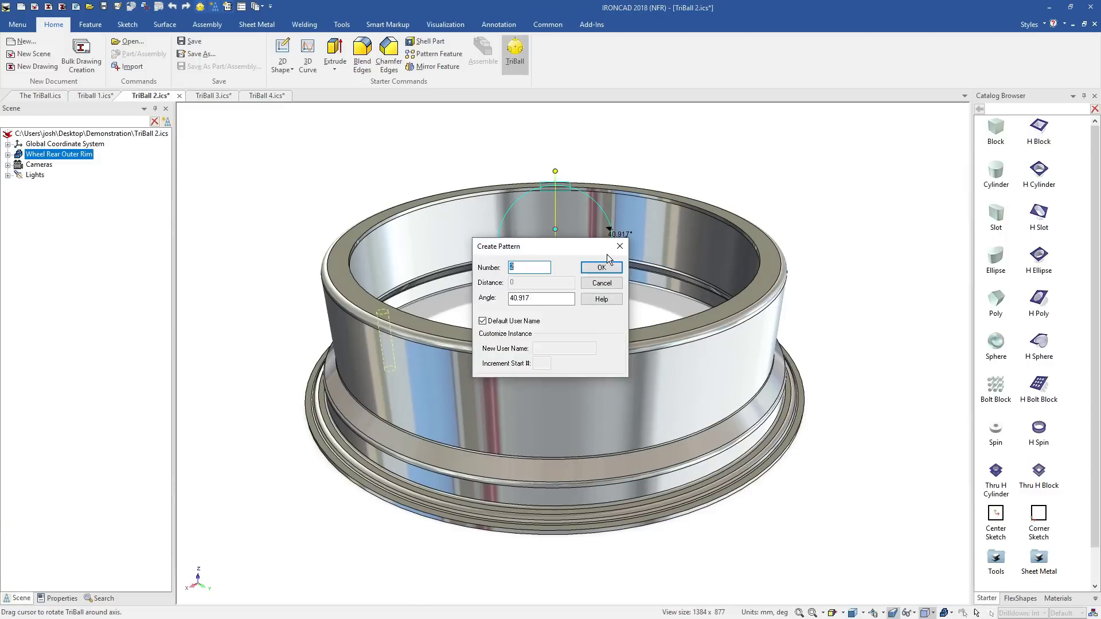
type("30")
key("Tab")
type("12")
left_click(603, 268)
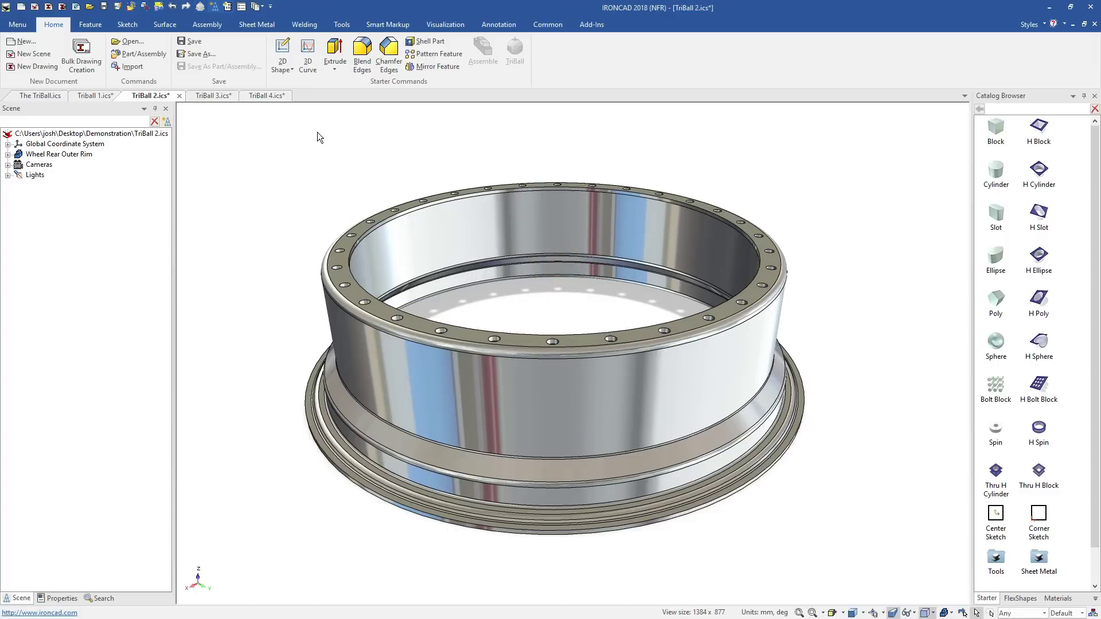
- In TriBall 3.ics, use the TriBall to align the blue part's H Cylinder hole with the black flange hole above it
left_click(217, 96)
left_click(485, 421)
left_click(485, 422)
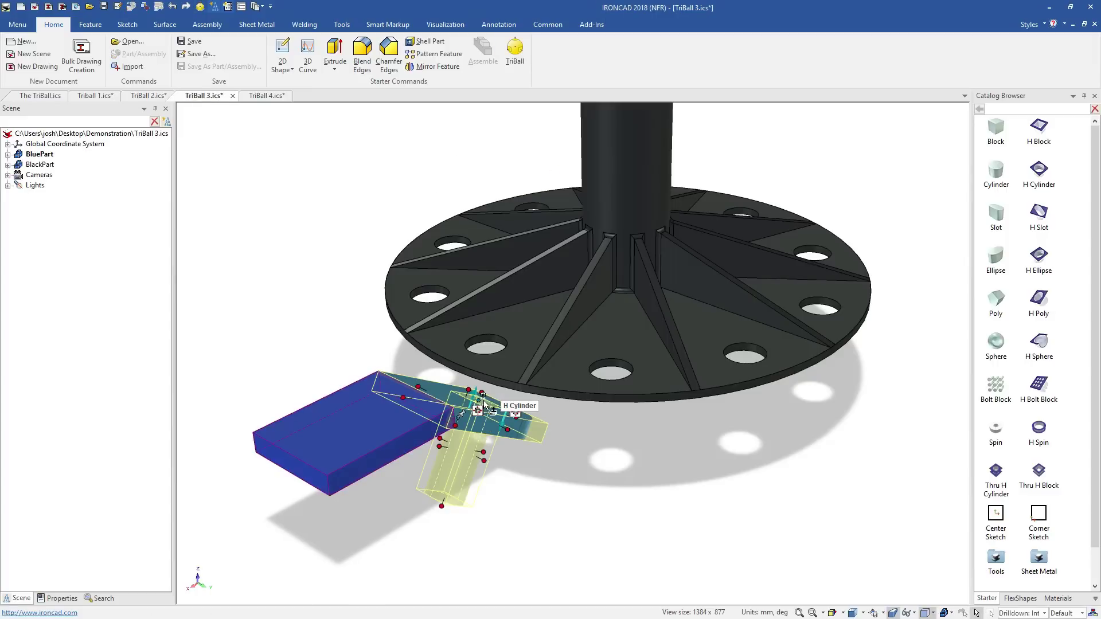
key("F10")
left_click(904, 292)
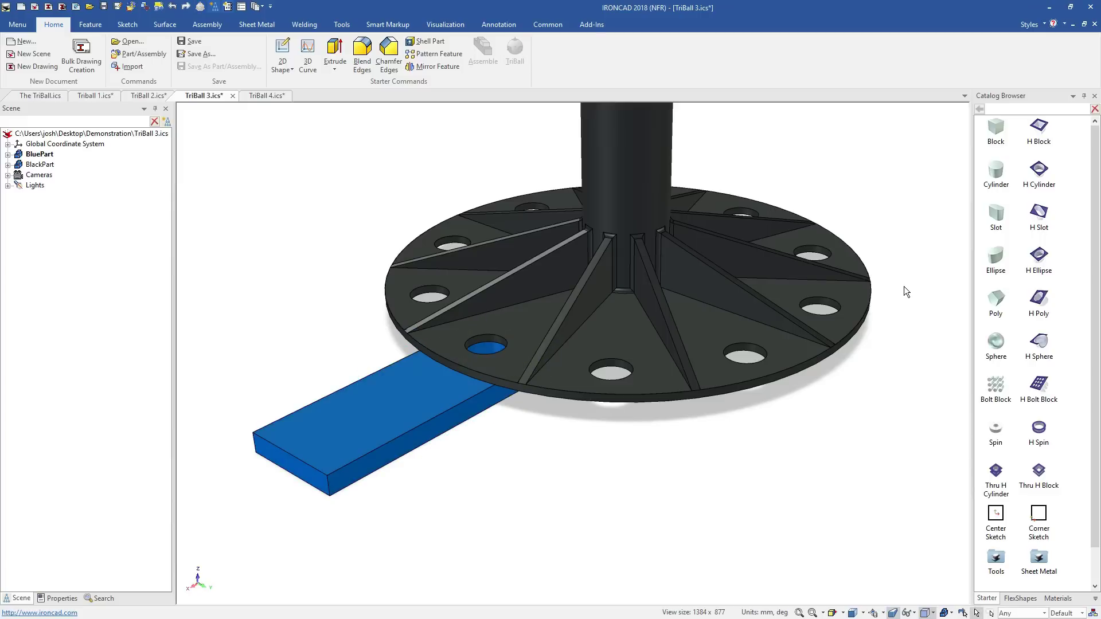
- In TriBall 4.ics, use the TriBall's Create Multiple to place the ADM-5-90A roller at the plate's three lower hole centers
left_click(267, 96)
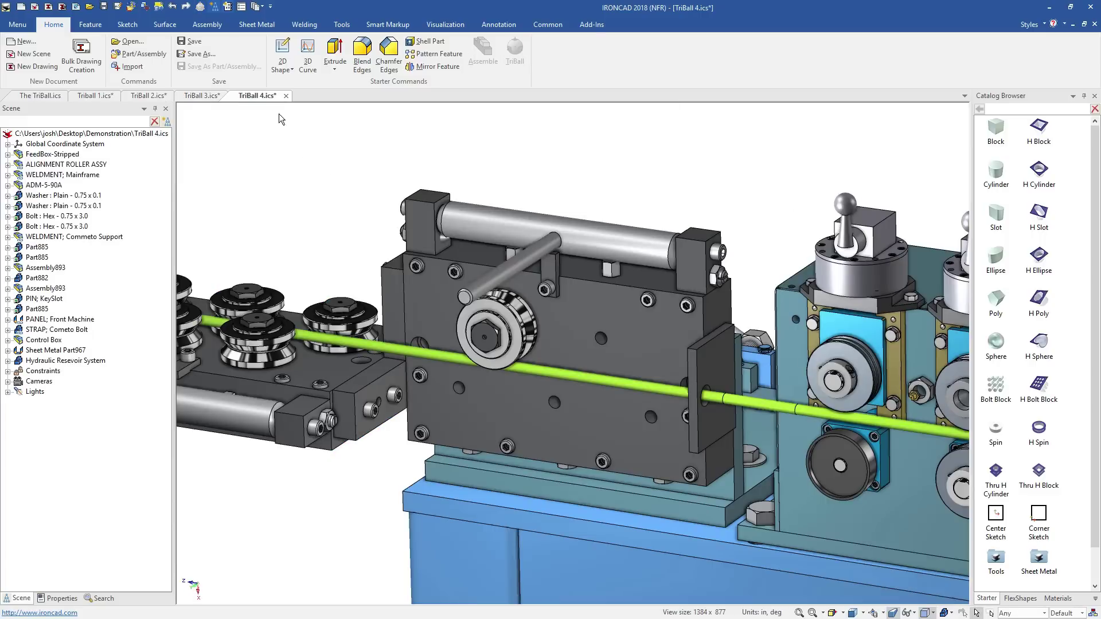
left_click(508, 332)
key("F10")
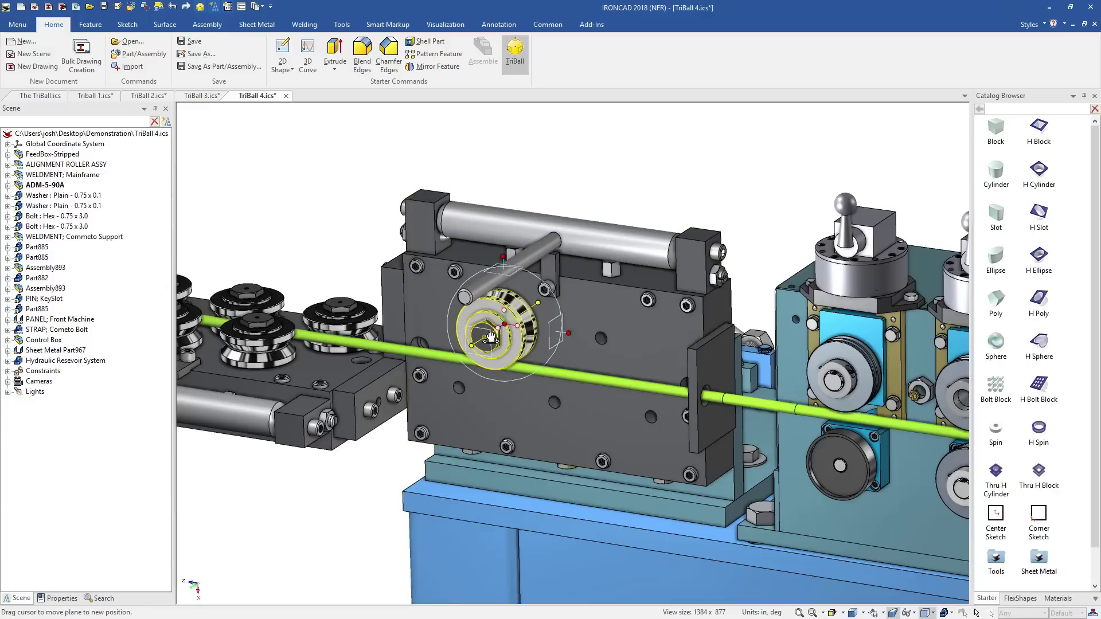
right_click(513, 324)
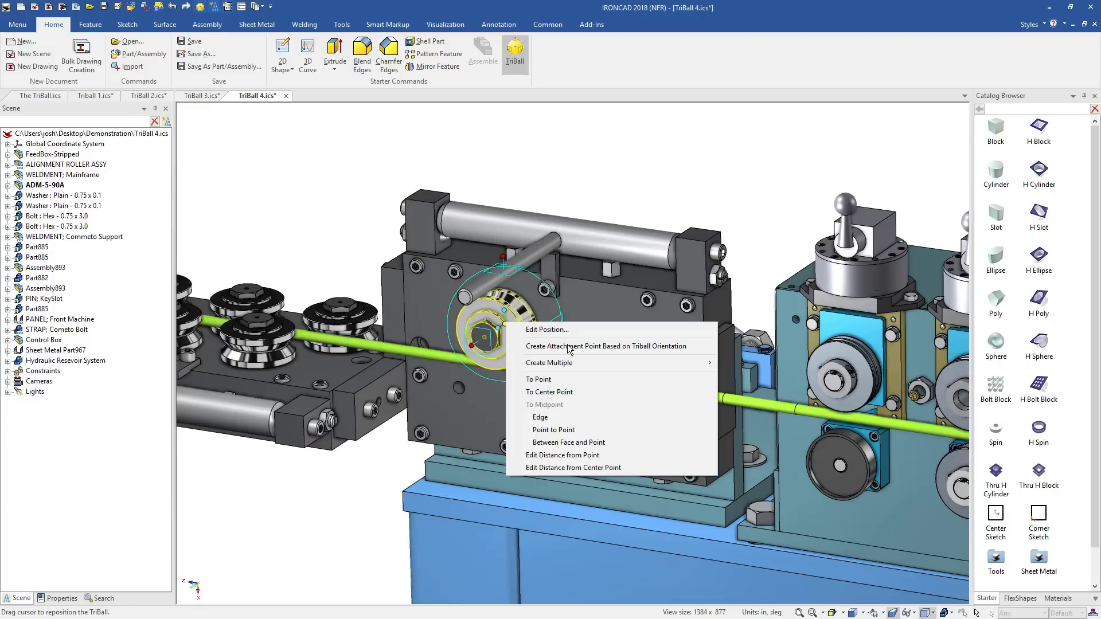
mouse_move(630, 363)
left_click(402, 401)
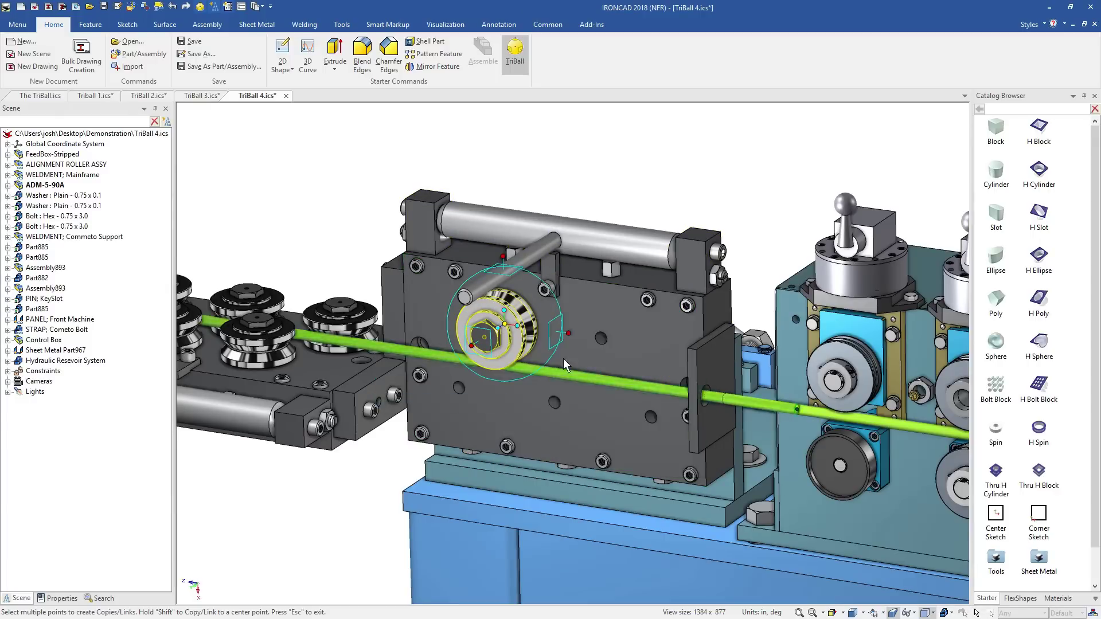
left_click(649, 417)
left_click(554, 402)
left_click(459, 388)
key("Escape")
left_click(824, 171)
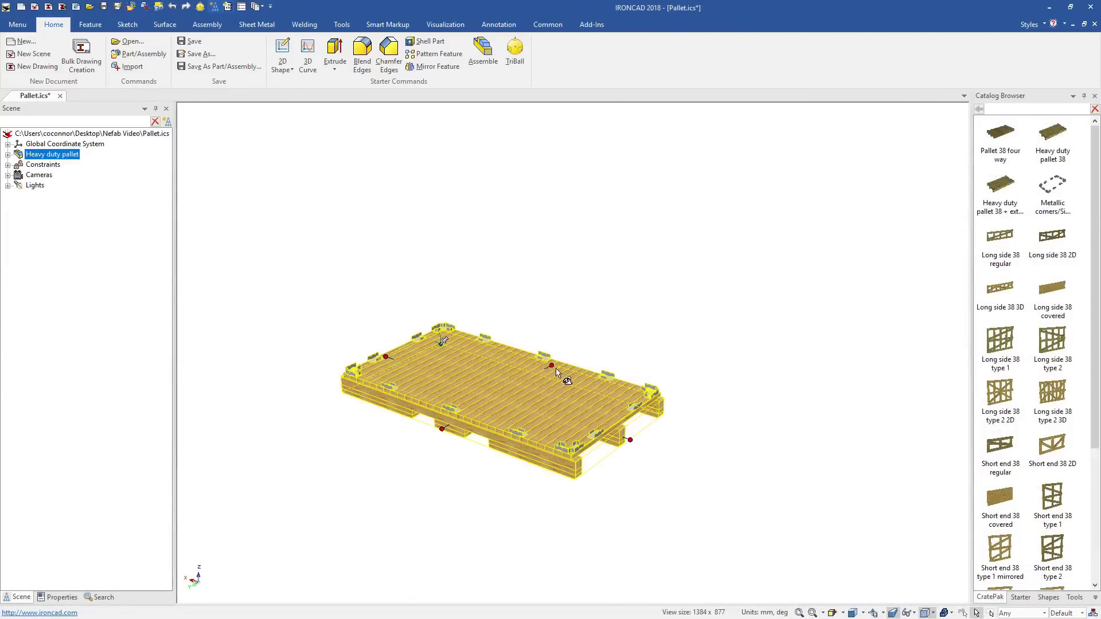
- Stretch the heavy duty pallet in width and length and place the catalog Product at the middle of its deck
left_click_drag(548, 367, 571, 356)
left_click_drag(646, 436, 664, 441)
left_click(800, 498)
scroll(1061, 537, "down", 4)
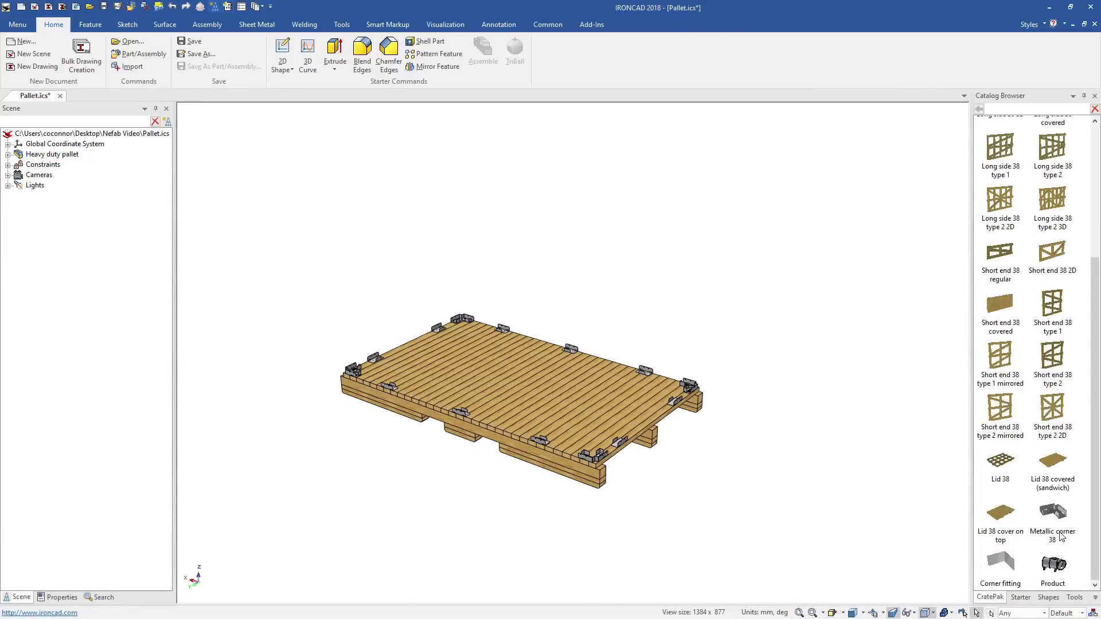
left_click_drag(1062, 571, 526, 388)
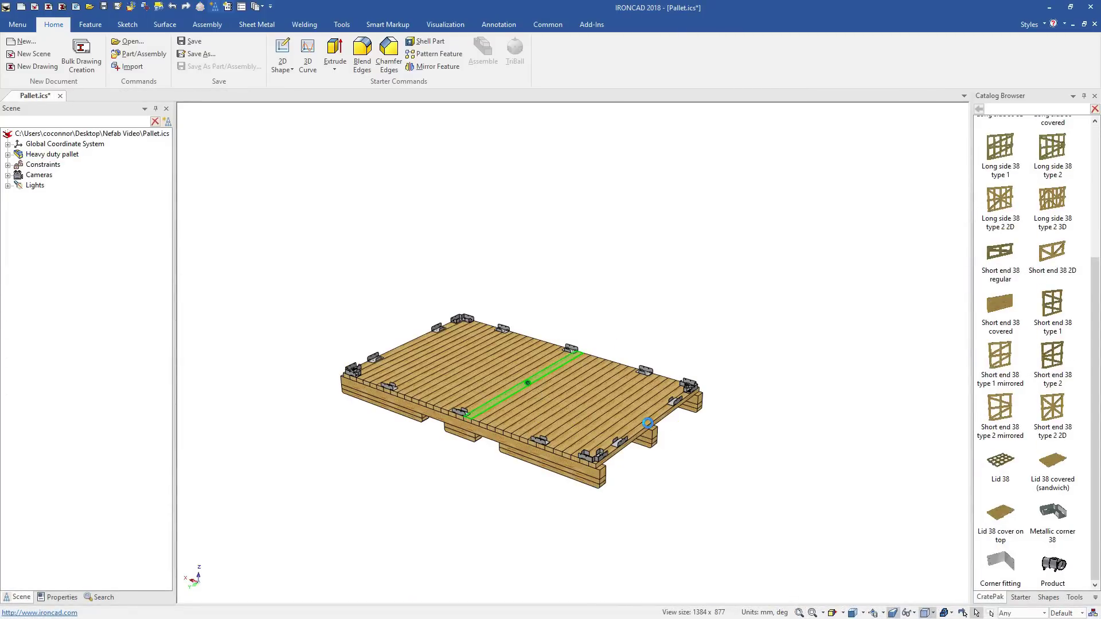
- Snap the pallet's two short ends to the product's outer flanges and set the pallet length to 4000 mm
left_click(645, 443)
left_click_drag(666, 441, 761, 343, "shift")
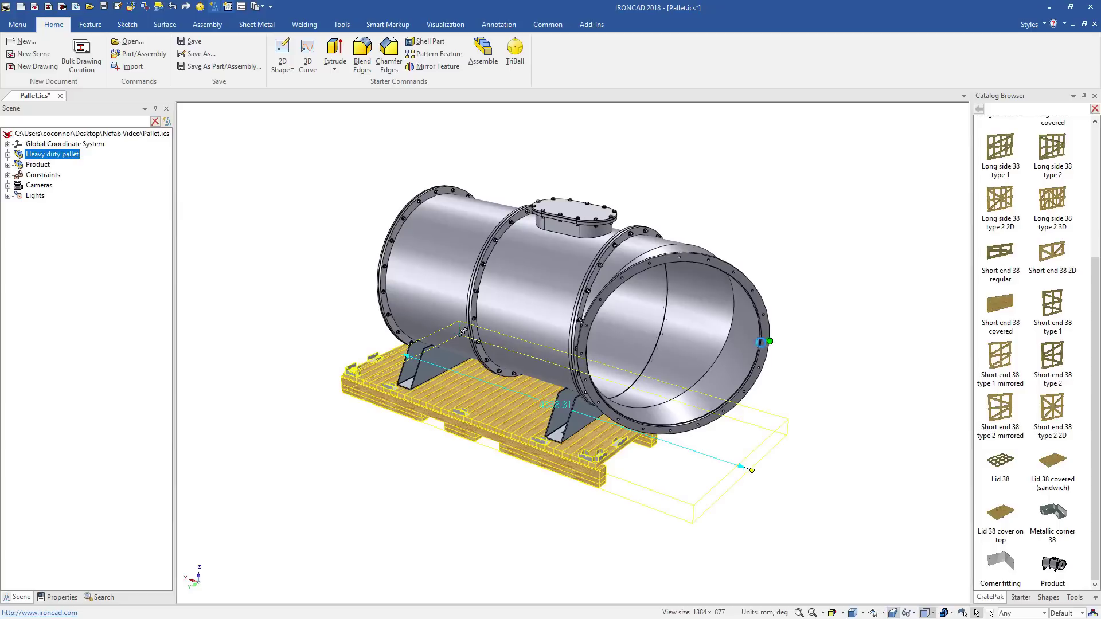
left_click_drag(396, 352, 385, 318, "shift")
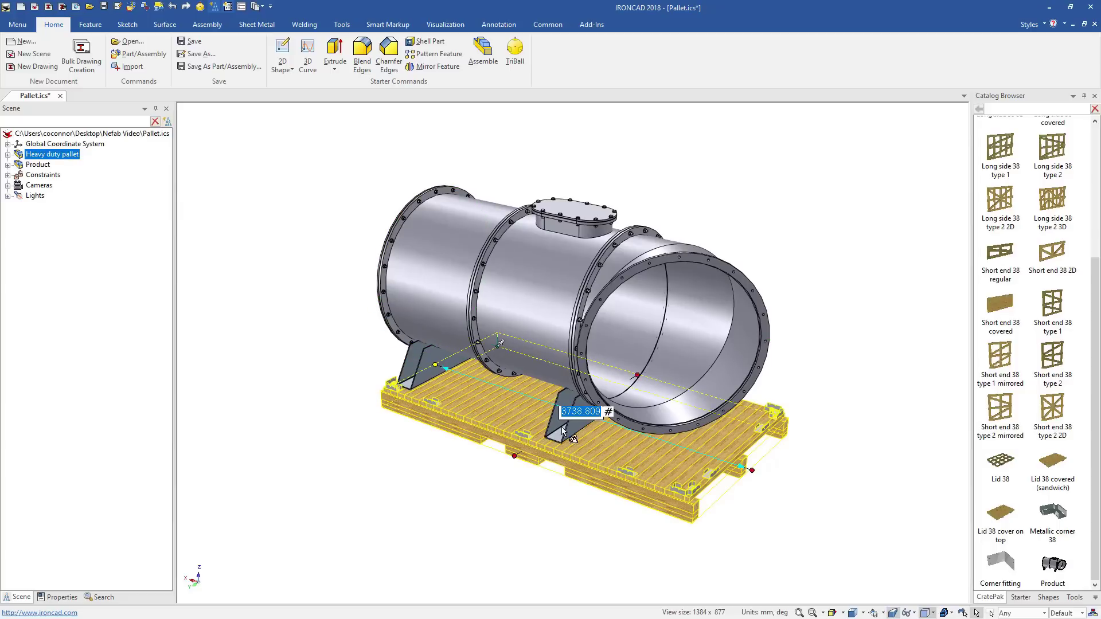
type("4000")
key("Return")
- Extend the pallet at the product's open end to a total length of 4400 mm
left_click(752, 473)
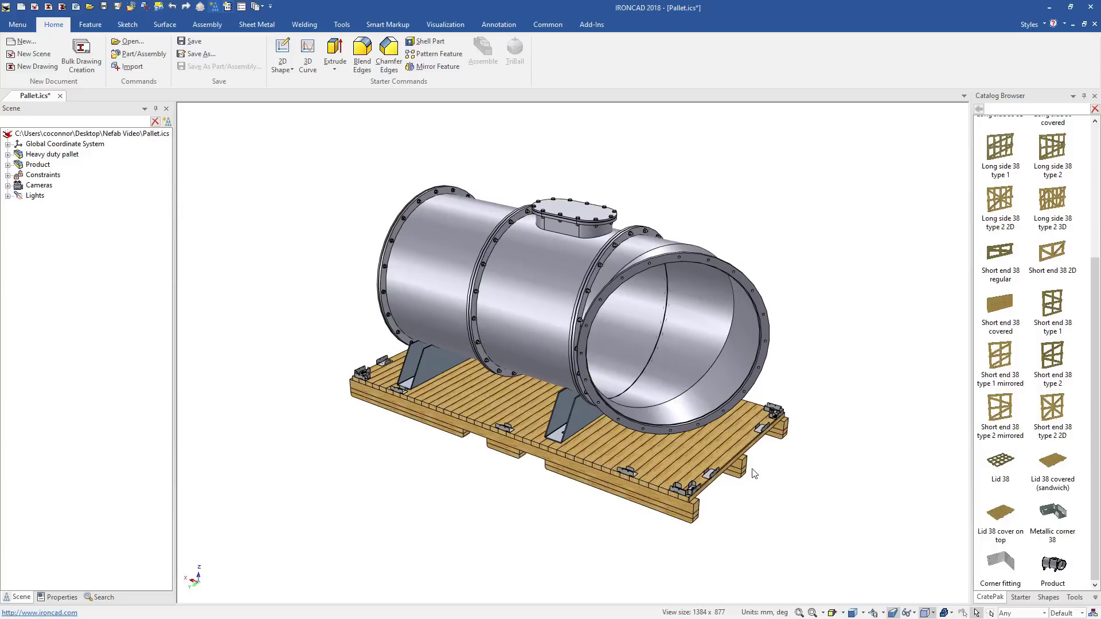
left_click(748, 469)
left_click(752, 471)
type("4400")
key("Return")
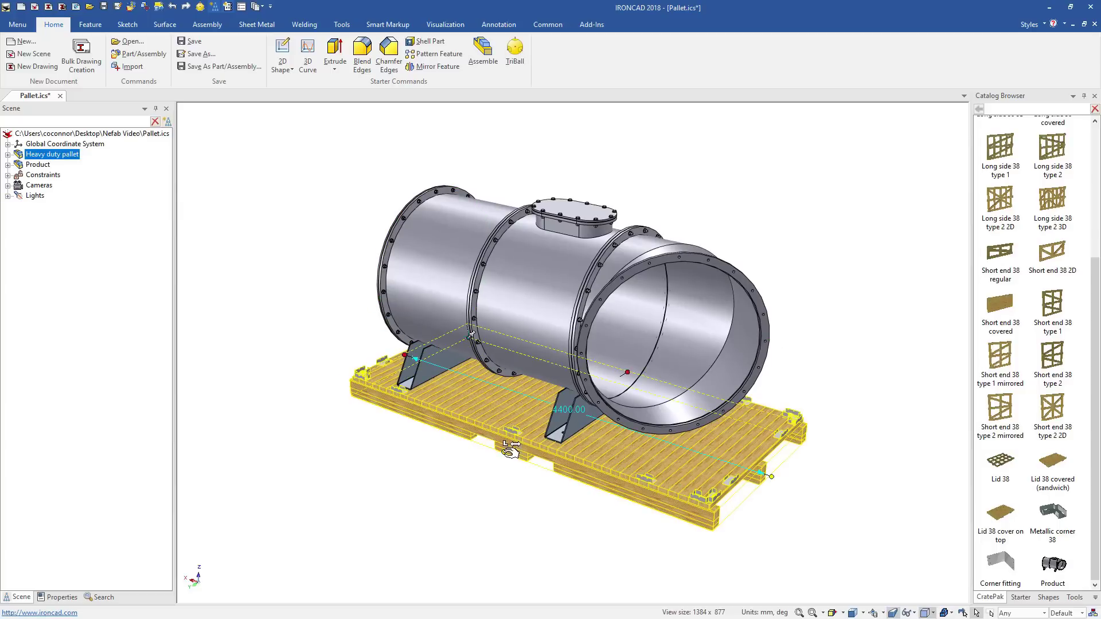
- Set the pallet's width to 2200 mm using both of its long-side handles together
left_click(504, 452)
left_click(628, 372, "ctrl")
type("2200")
key("Return")
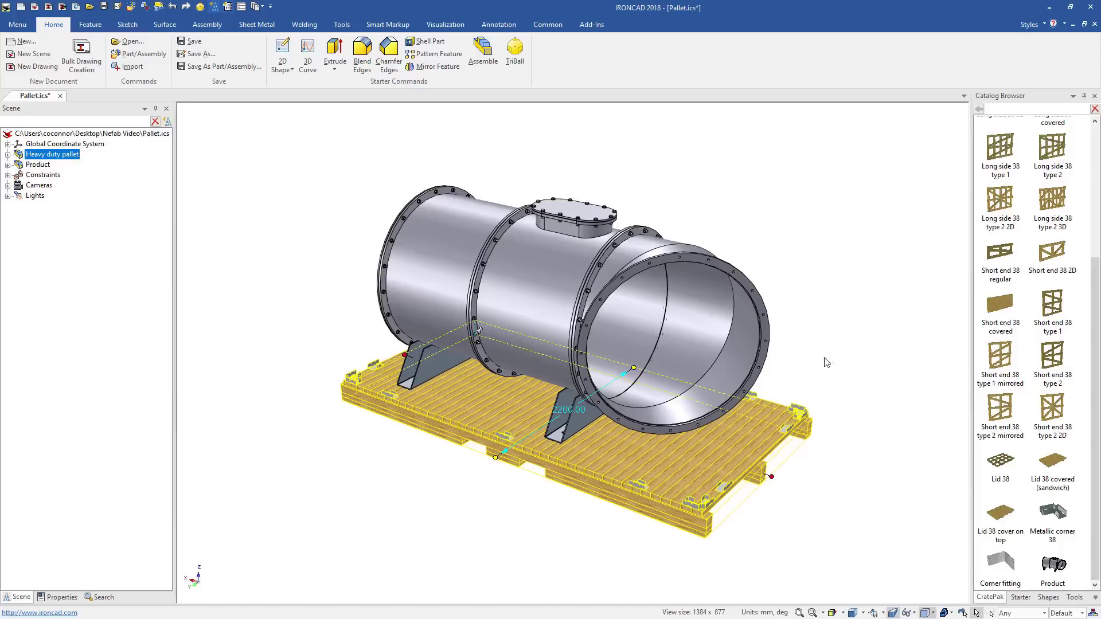
- Attach Long side 38 type 2 panels along both long pallet edges and set the front panel's height to 2200 mm
left_click_drag(1060, 205, 479, 330)
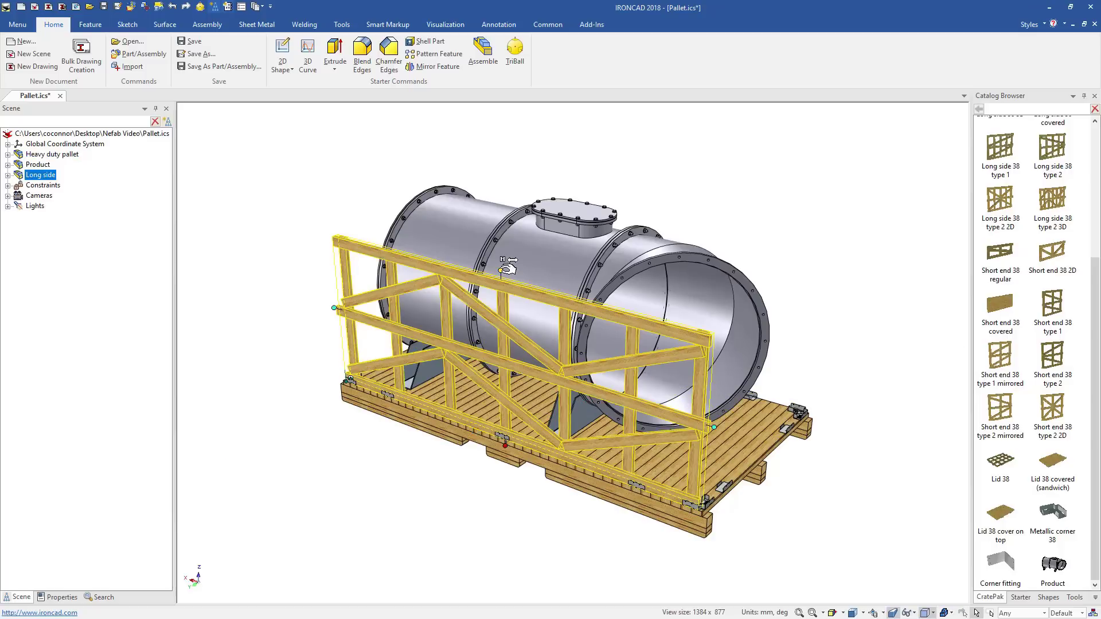
left_click_drag(570, 212, 568, 232)
type("2200")
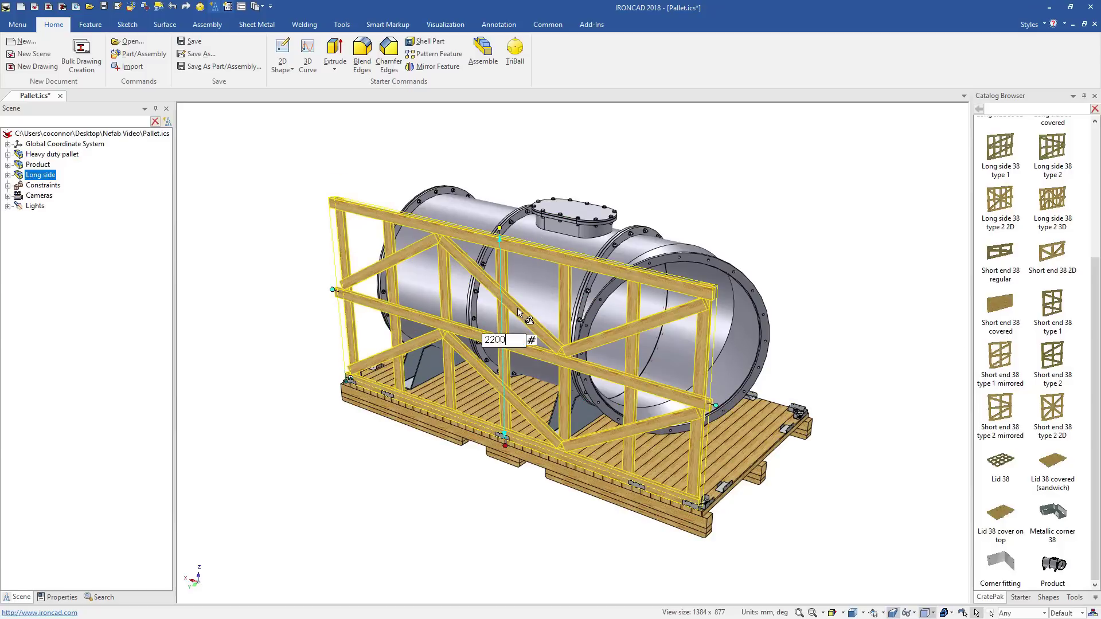
key("Return")
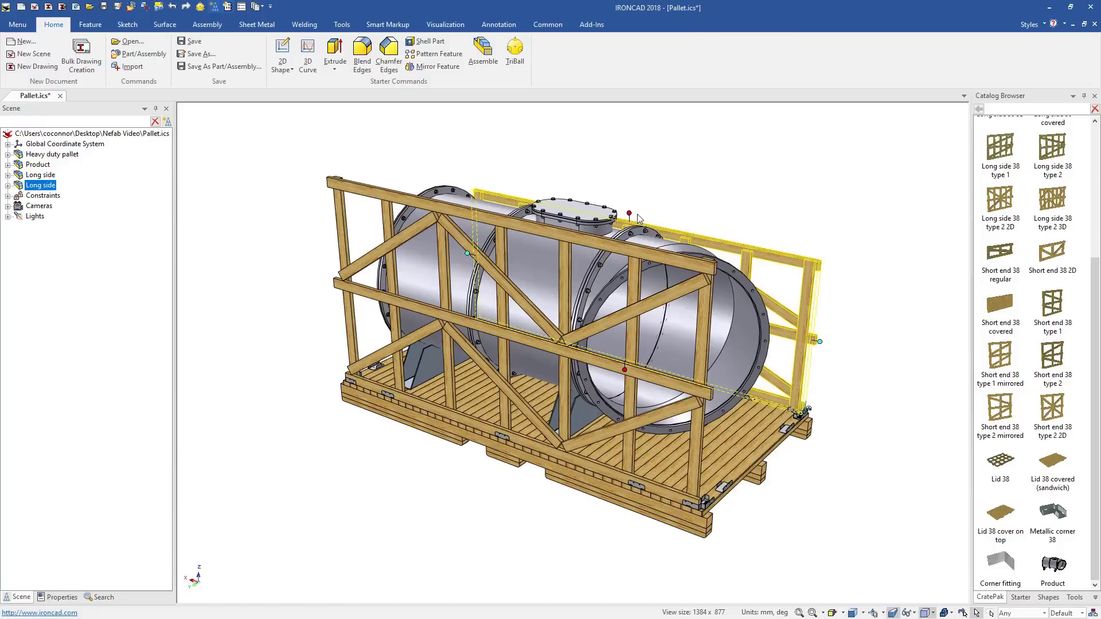
- Attach Short end 38 type 2 2D panels at both pallet ends, matching their height to the long sides
left_click_drag(825, 427, 757, 460)
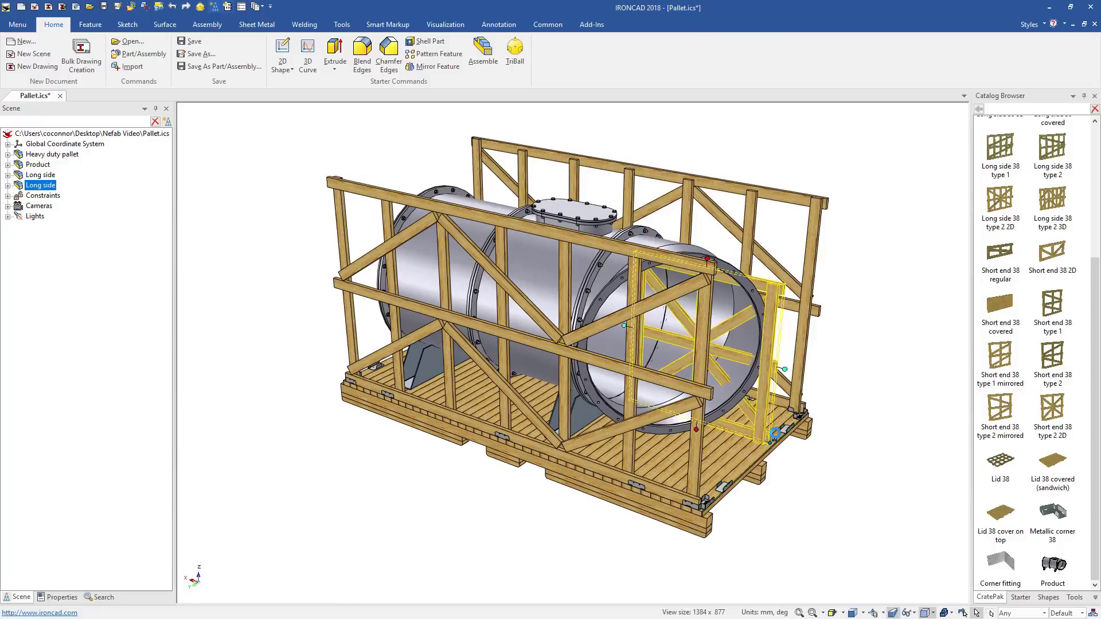
left_click_drag(773, 287, 711, 263, "shift")
left_click_drag(1060, 412, 339, 241)
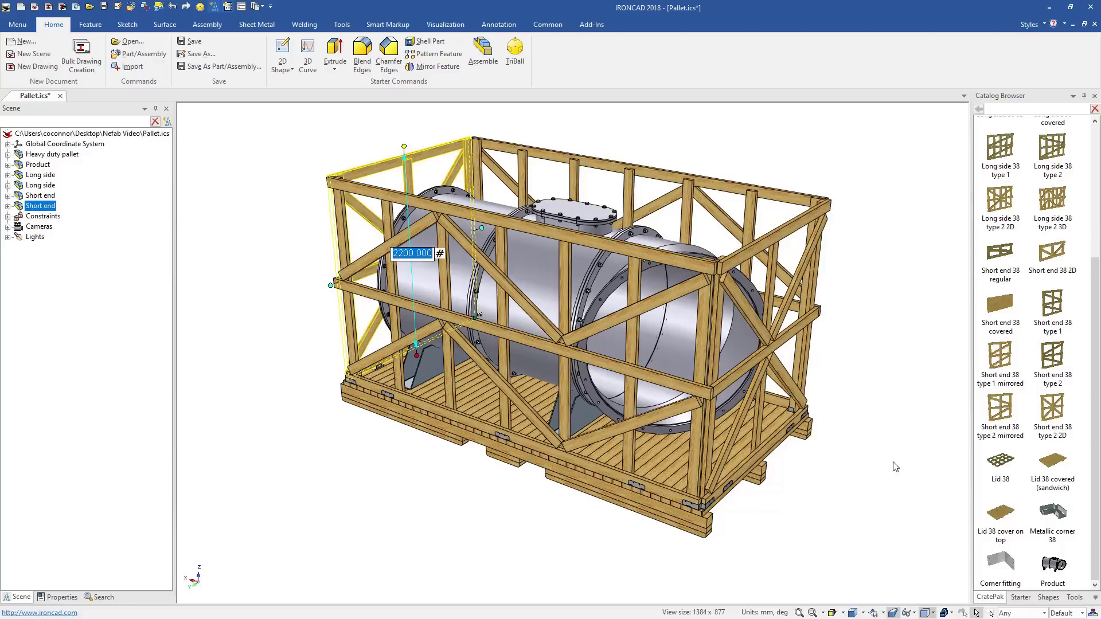
- Fit Metallic corner 38 brackets at all four upper corners of the crate and cover its open top with Lid 38
left_click_drag(724, 360, 716, 262)
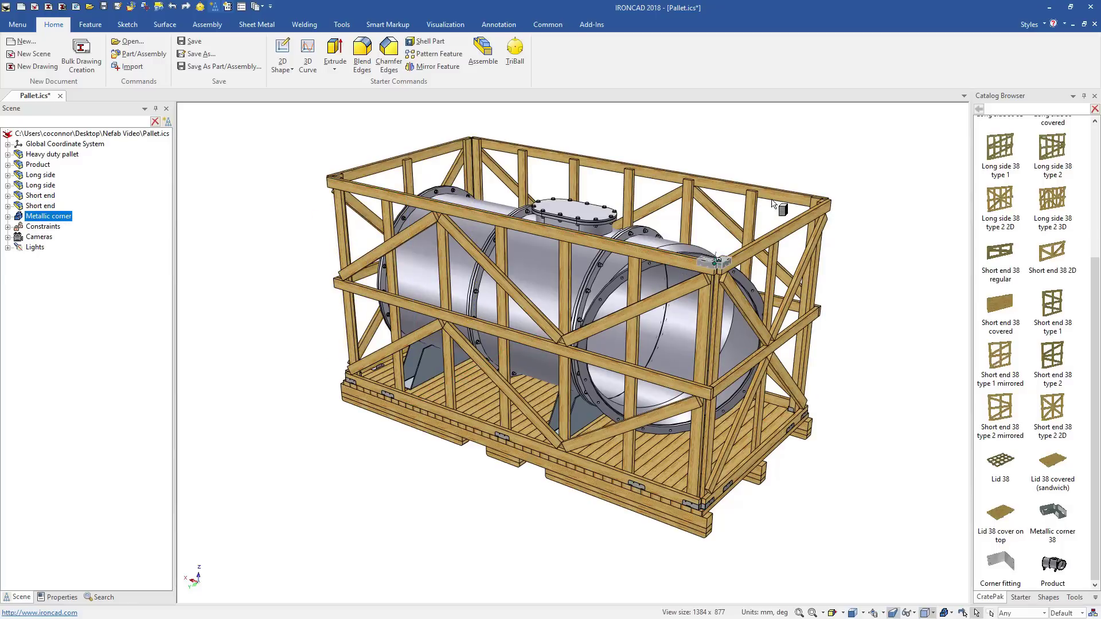
left_click_drag(772, 200, 822, 199)
left_click_drag(1055, 516, 473, 137)
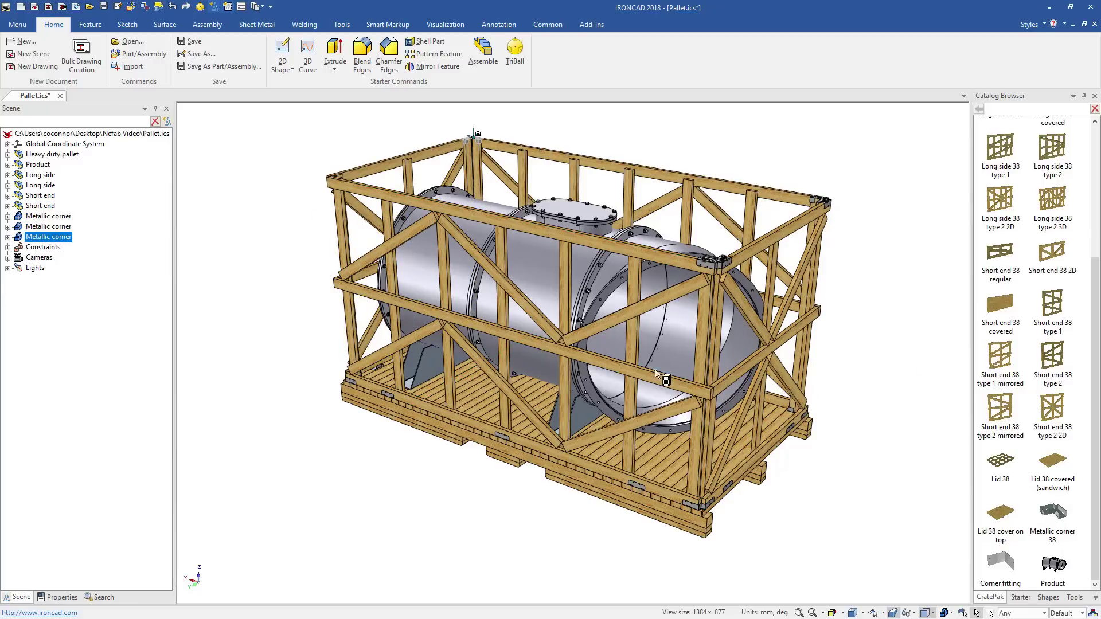
left_click_drag(659, 374, 331, 175)
left_click_drag(824, 384, 576, 238)
- Stretch the heavy duty pallet lengthwise beyond the product's open end
left_click(775, 467)
left_click_drag(777, 473, 855, 499)
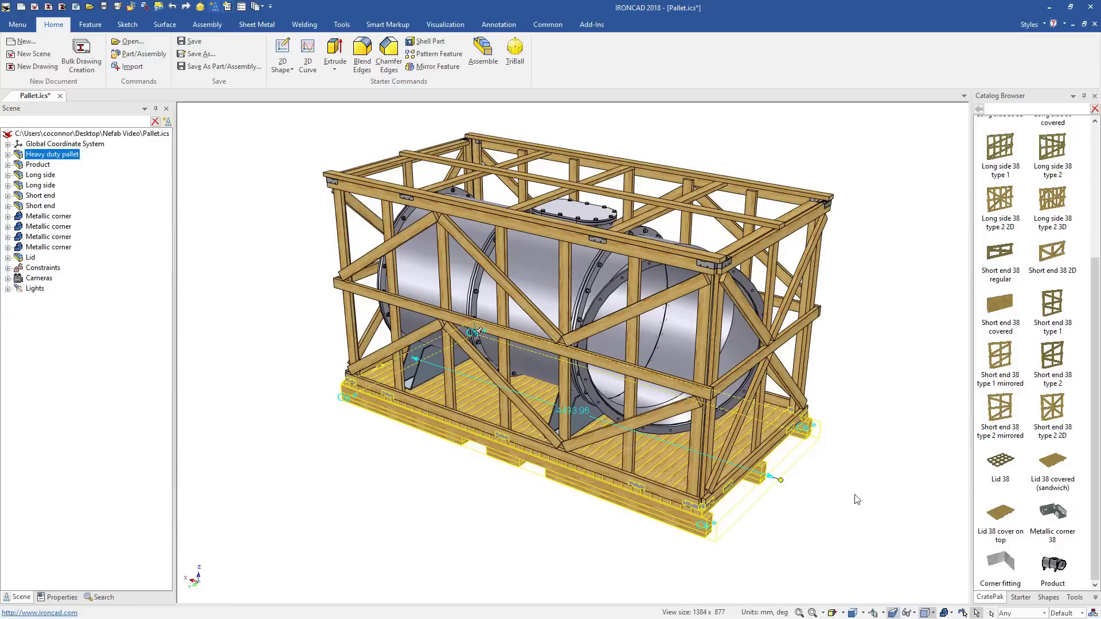
left_click(857, 500)
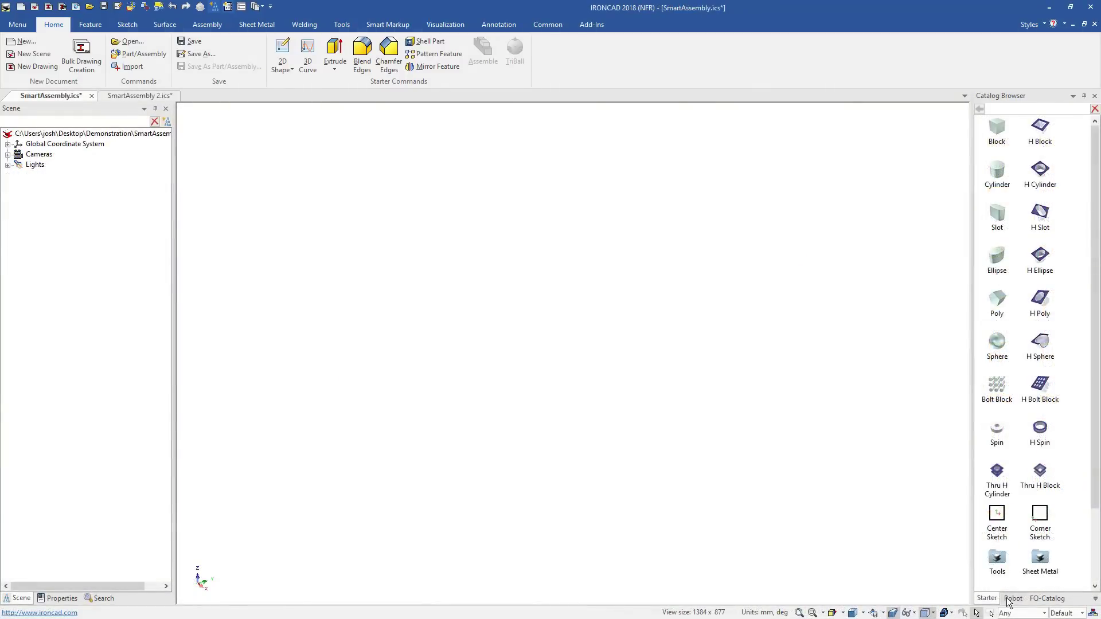
- Build the robot in SmartAssembly by snapping together Base, Shoulder, Arm1, Elbow, Arm2, Wrist and EndPoint from the Robot catalog
left_click(1009, 599)
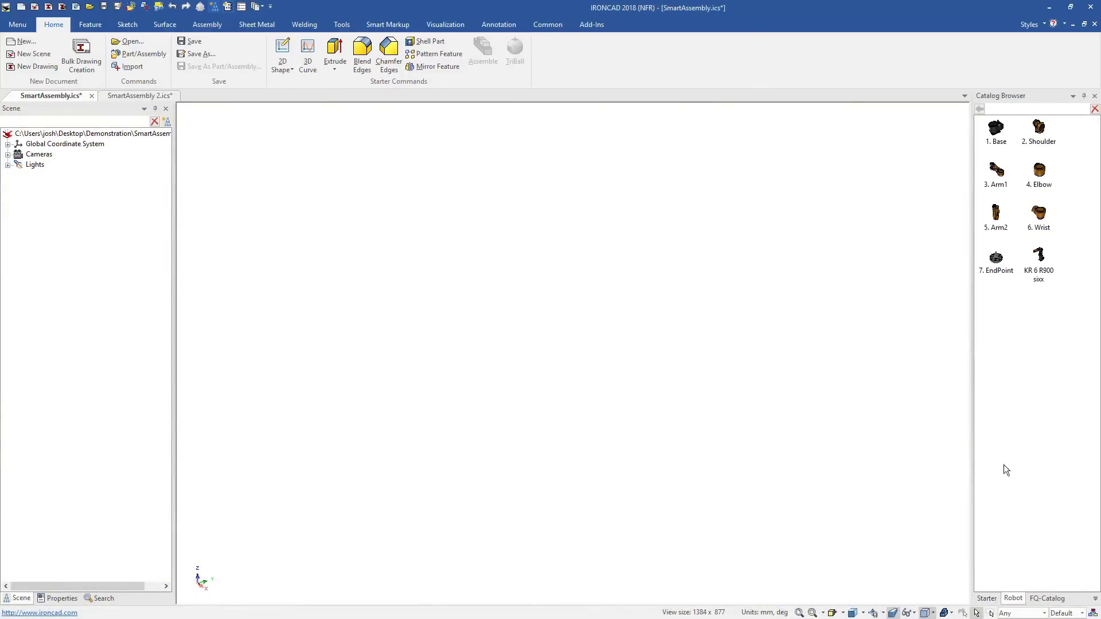
left_click_drag(773, 499, 774, 501)
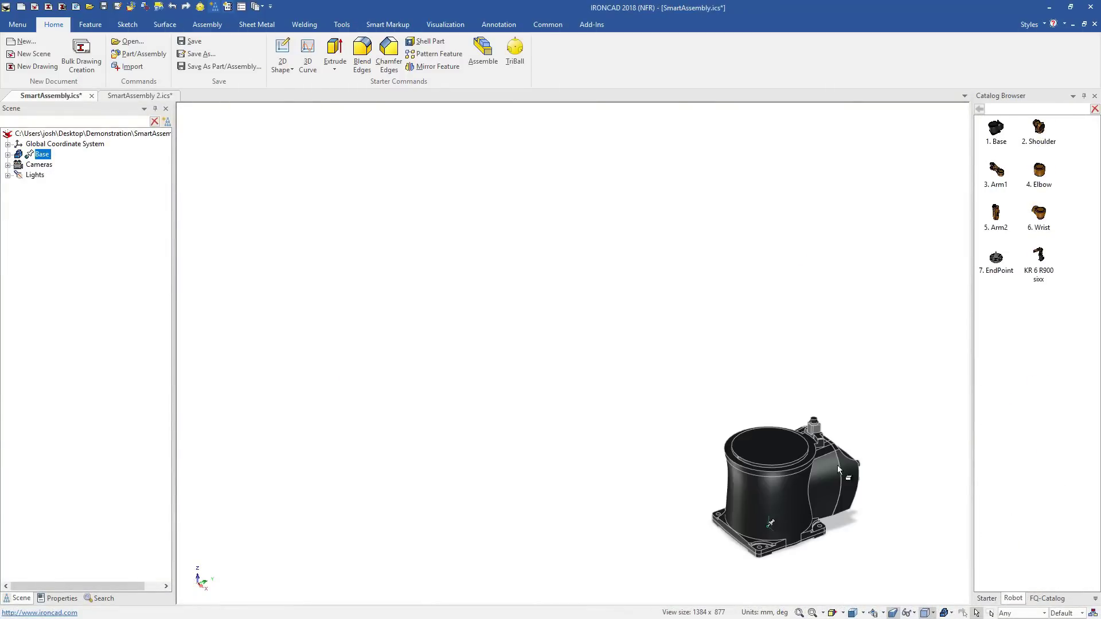
left_click_drag(1042, 131, 768, 445)
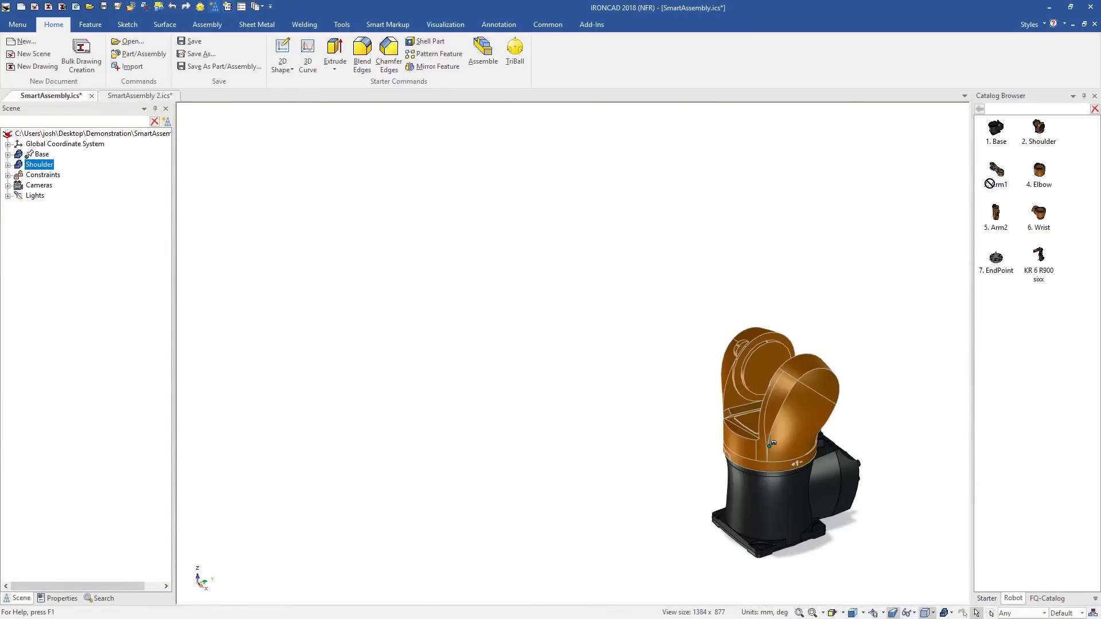
left_click_drag(990, 184, 772, 444)
left_click_drag(822, 224, 769, 186)
left_click_drag(995, 218, 756, 192)
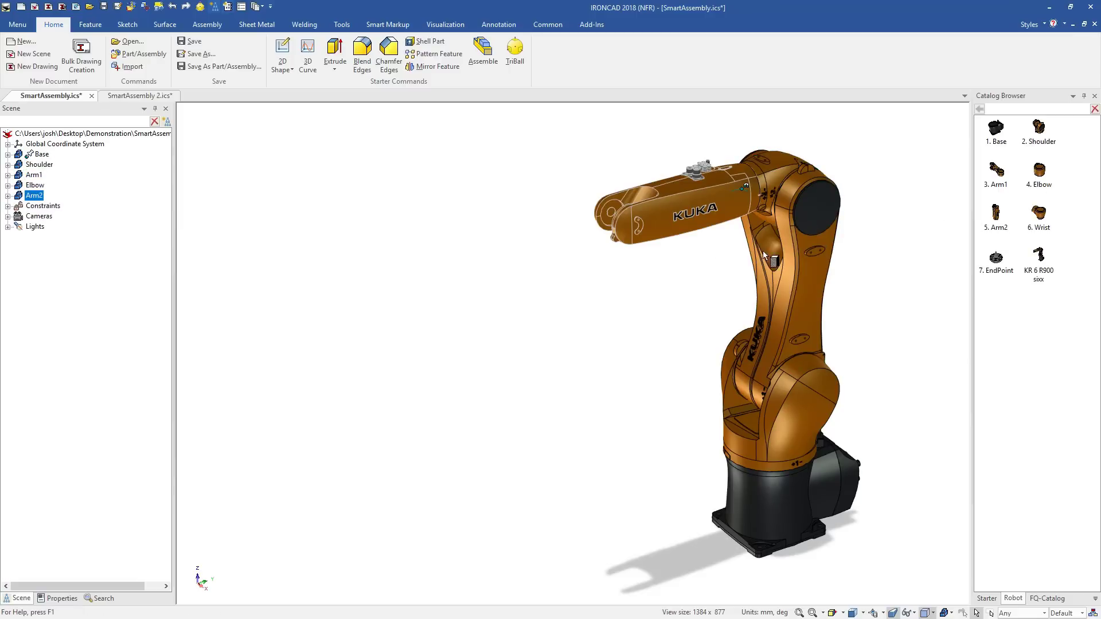
left_click_drag(763, 251, 659, 227)
left_click_drag(994, 259, 598, 246)
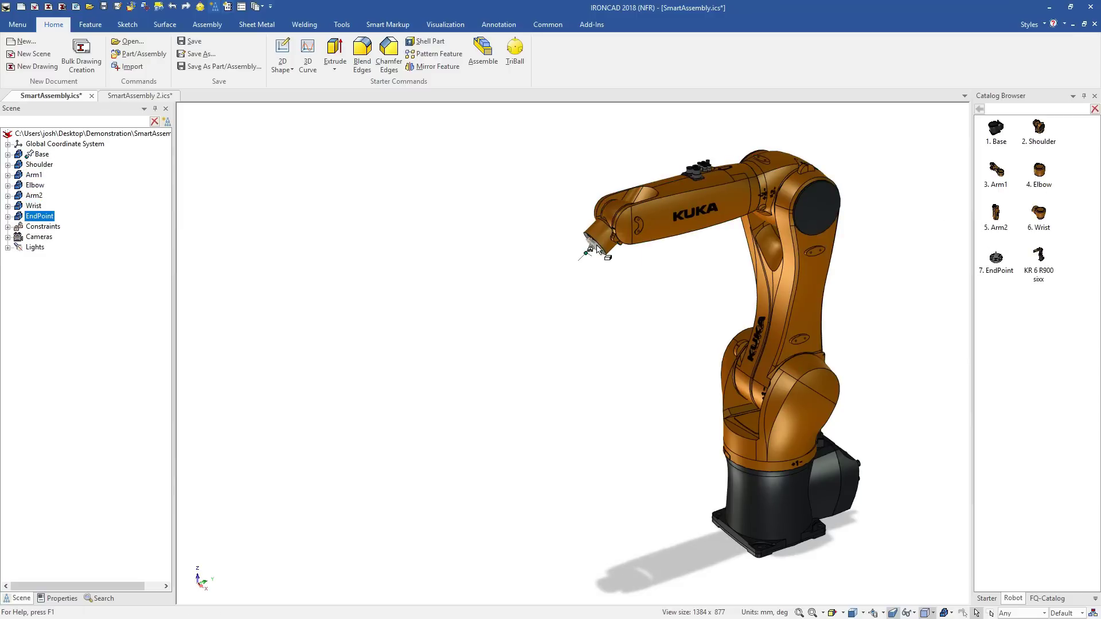
- Try moving the robot in Mechanism Mode by pulling its end point outward and down, and exit the mode without accepting
left_click(342, 24)
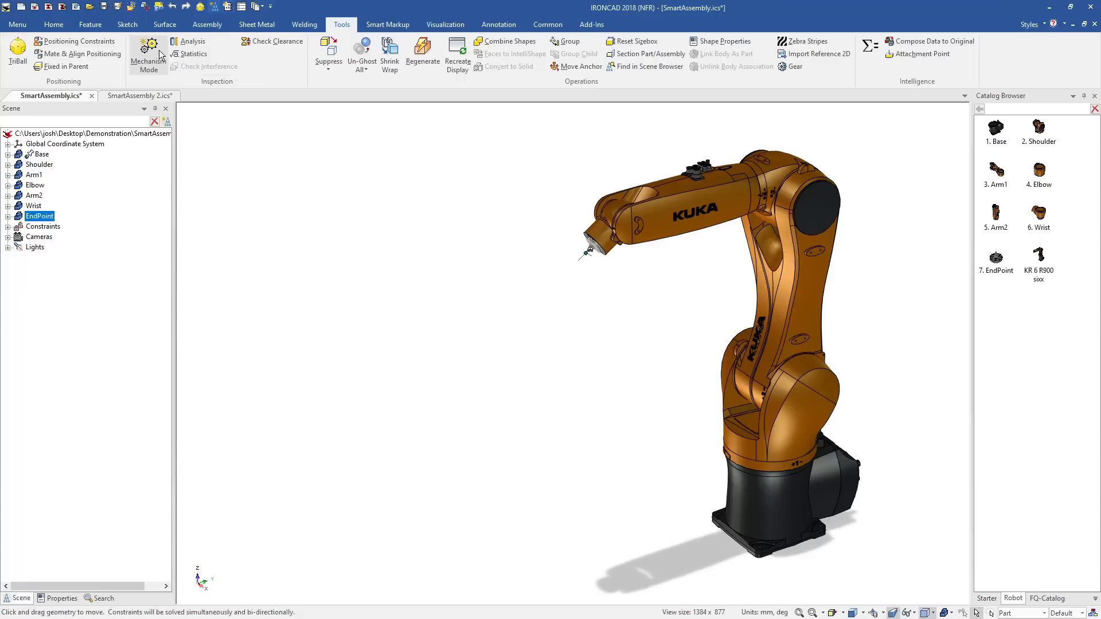
left_click(155, 55)
left_click_drag(594, 251, 383, 429)
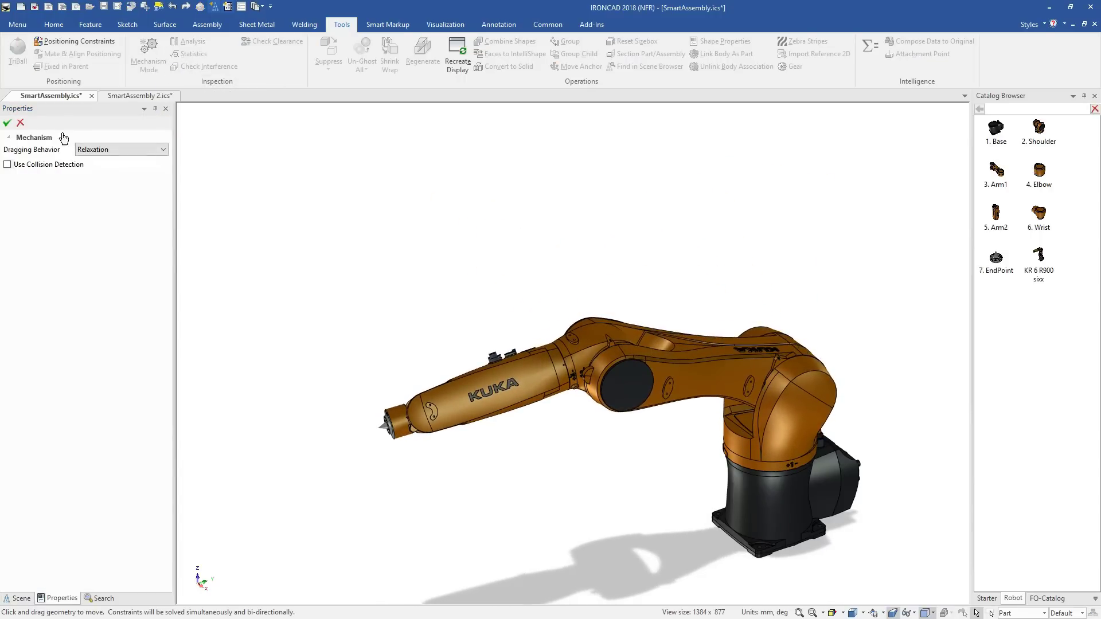
left_click(20, 123)
- In the SmartAssembly 2 scene, fit the 1260 x 840 mm Rectangular wheel boxes from FQ-Catalog into the base frame
left_click(139, 95)
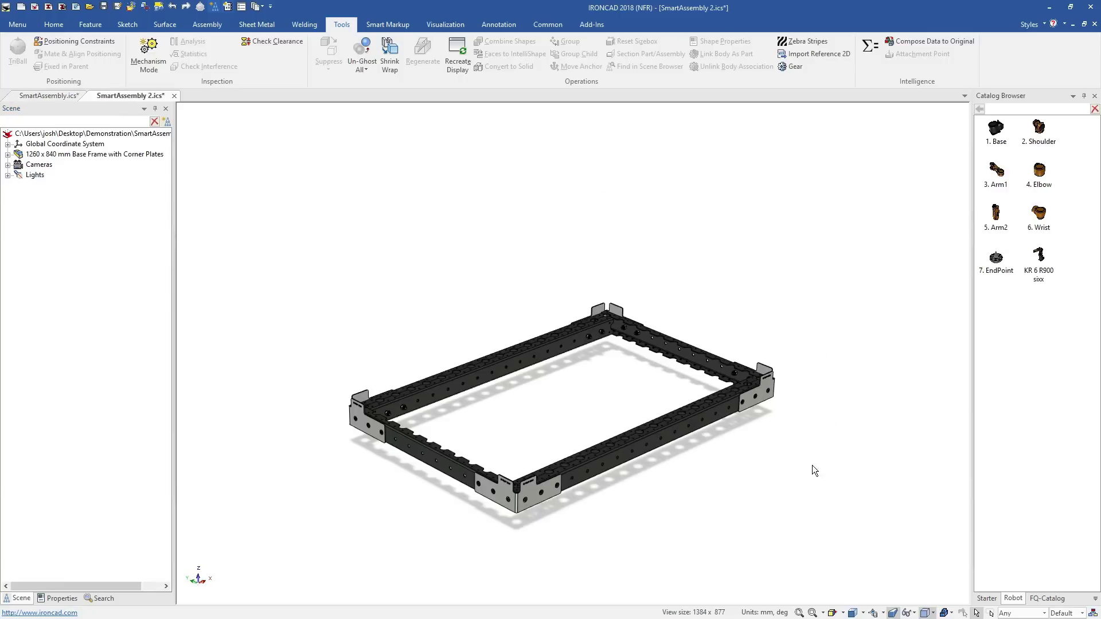
left_click(1046, 599)
double_click(1038, 145)
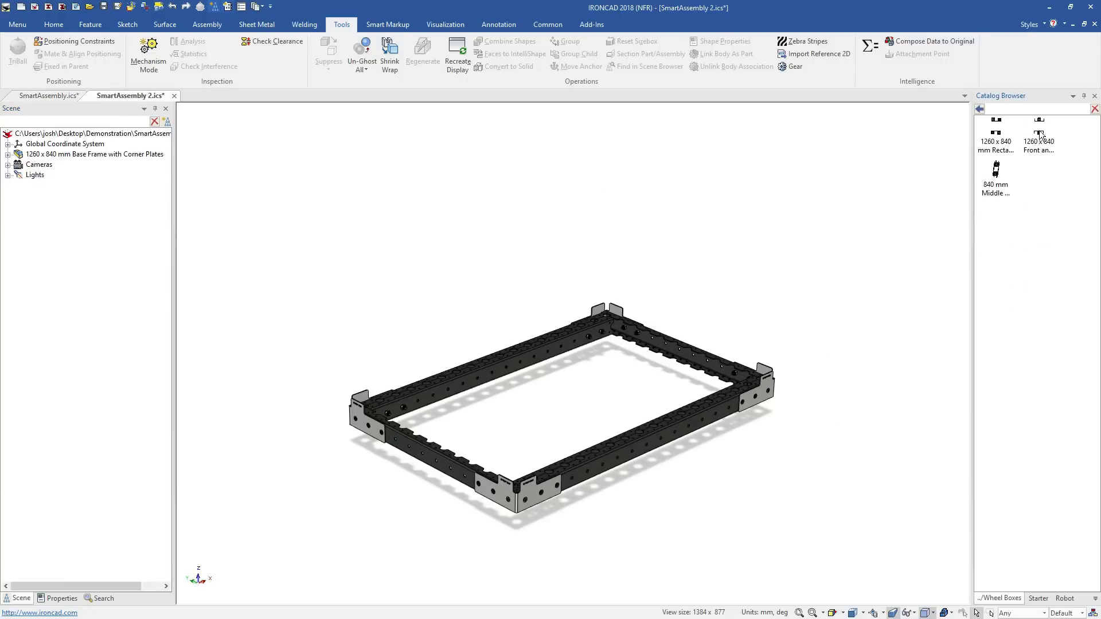
left_click_drag(709, 361, 710, 363)
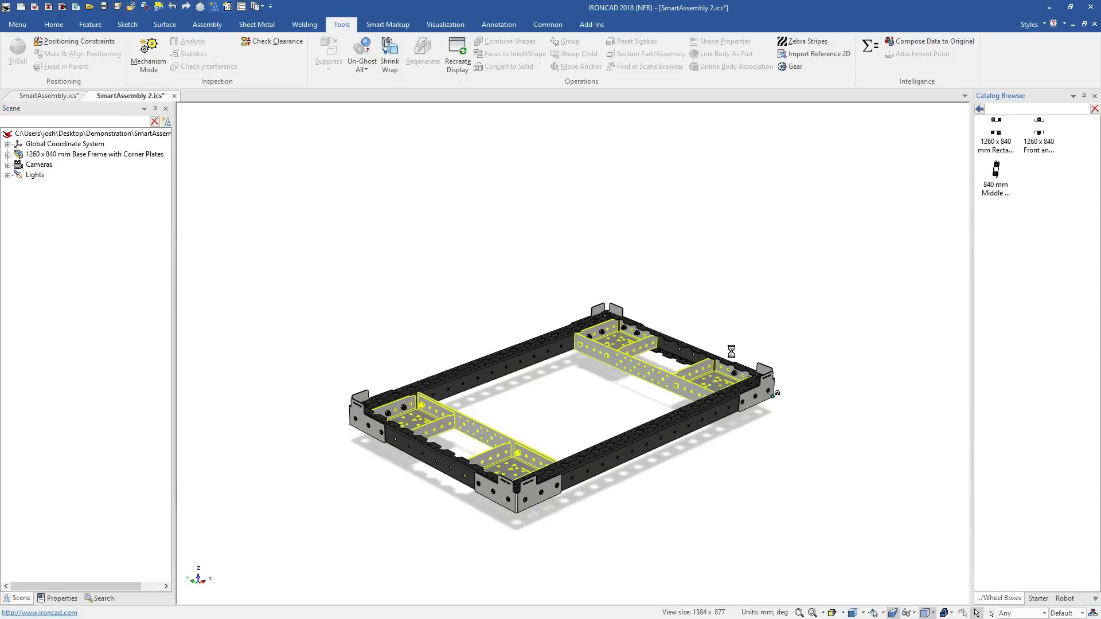
- Attach white wheels under the two wheel boxes at the near short end and green wheels under the two far ones
left_click(980, 109)
double_click(996, 171)
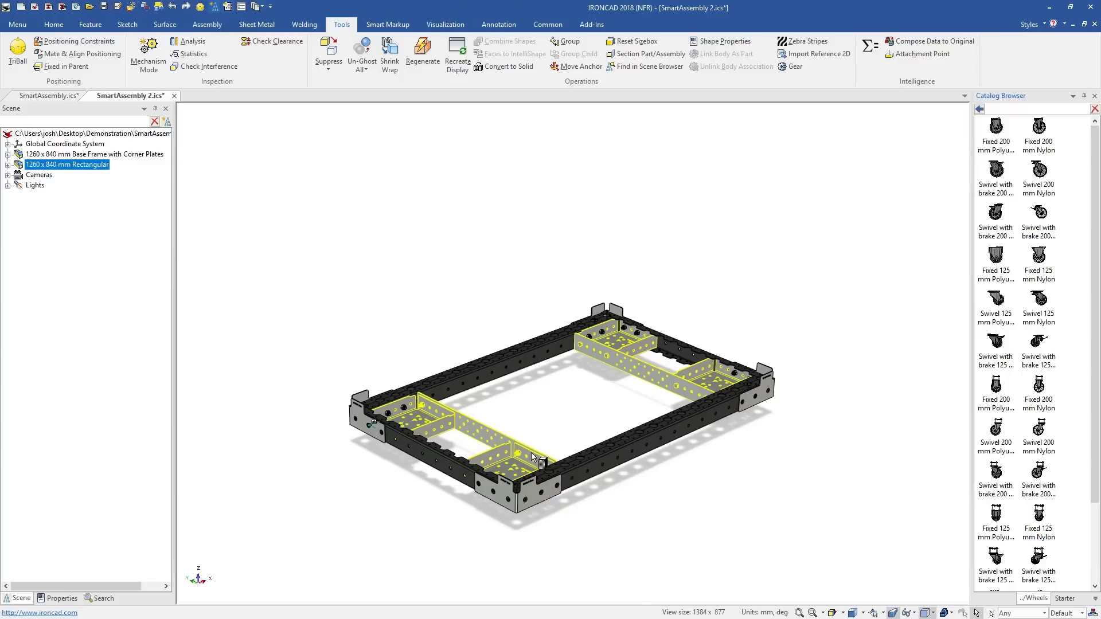
left_click_drag(532, 457, 521, 475)
left_click_drag(461, 408, 427, 422)
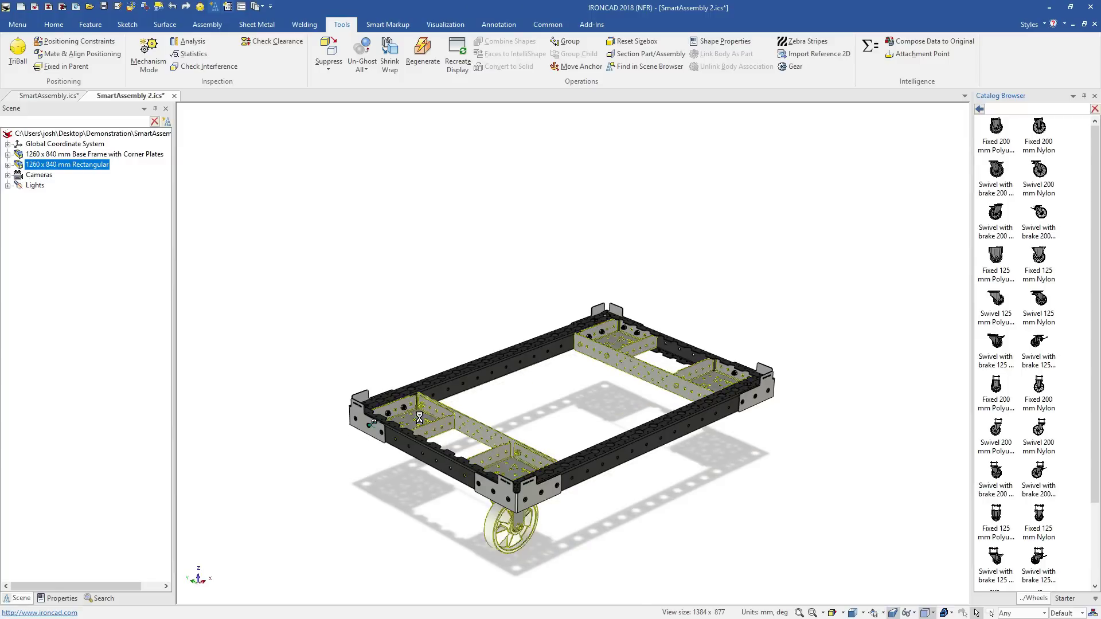
left_click_drag(1023, 143, 622, 332)
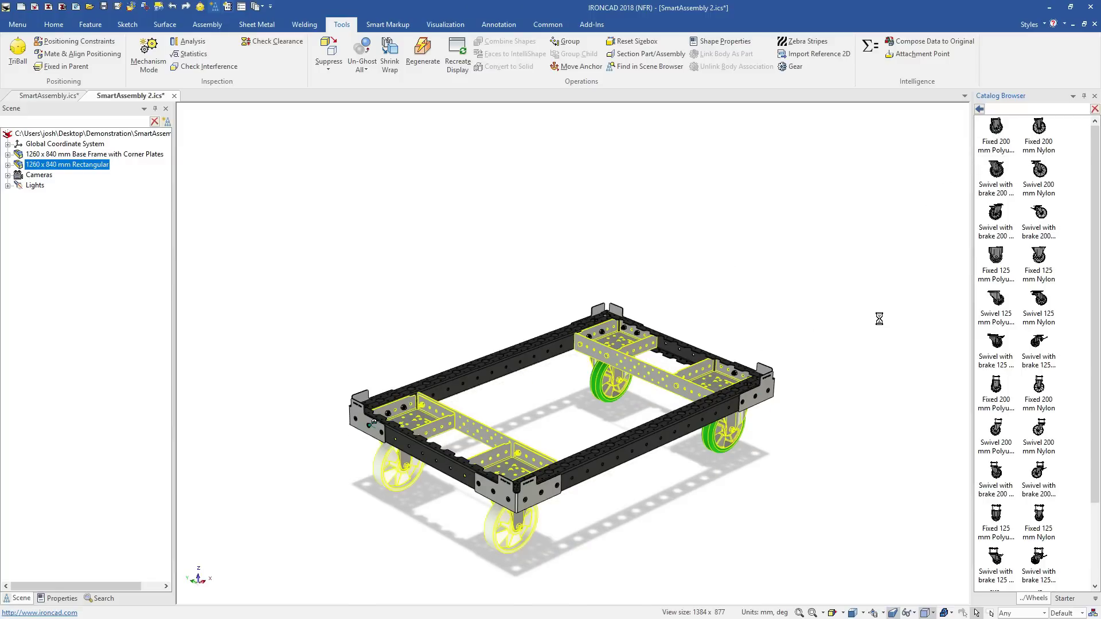
- Cover the cart's base frame with the 1260 x 840 mm Bottom Plate
left_click(979, 109)
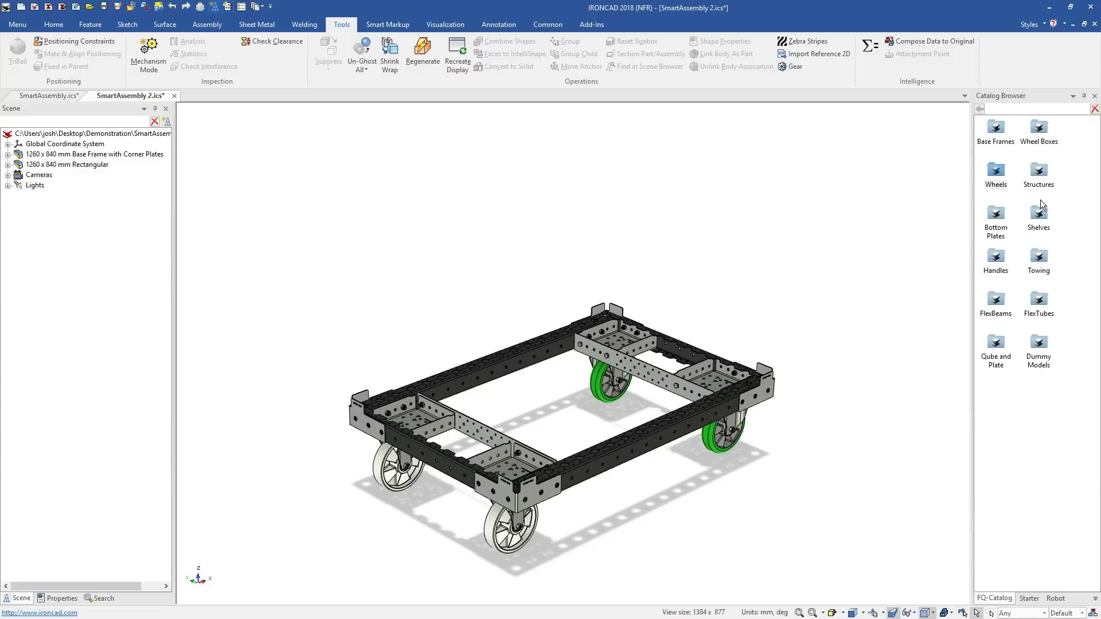
double_click(996, 215)
left_click_drag(997, 128, 728, 390)
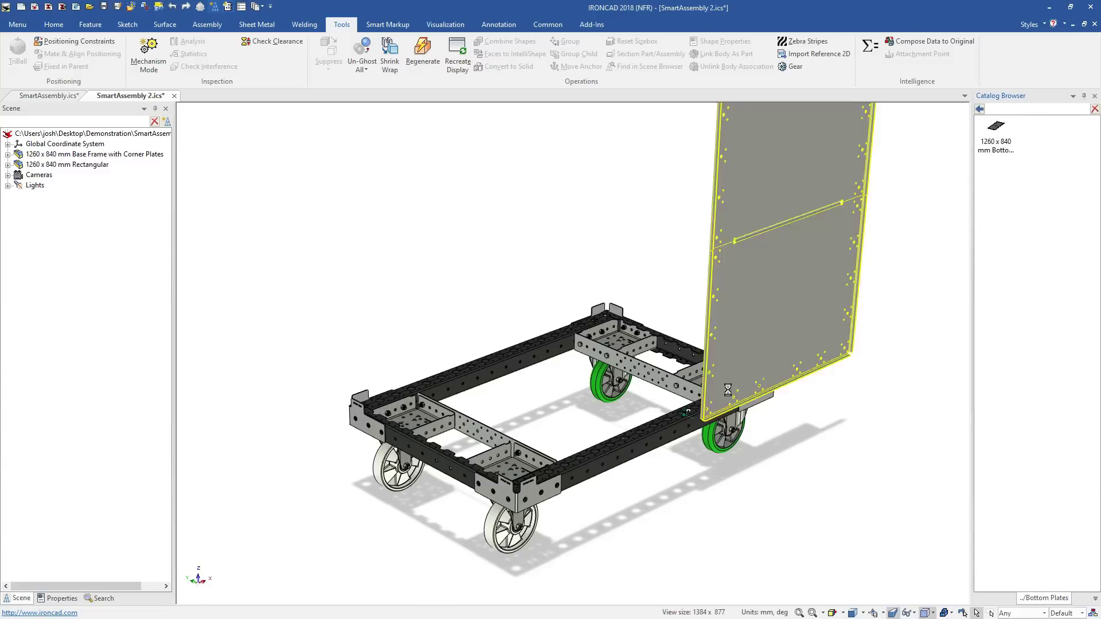
- Mount Towing Equipment Heavy on the cart's short end above the green wheels
left_click(980, 109)
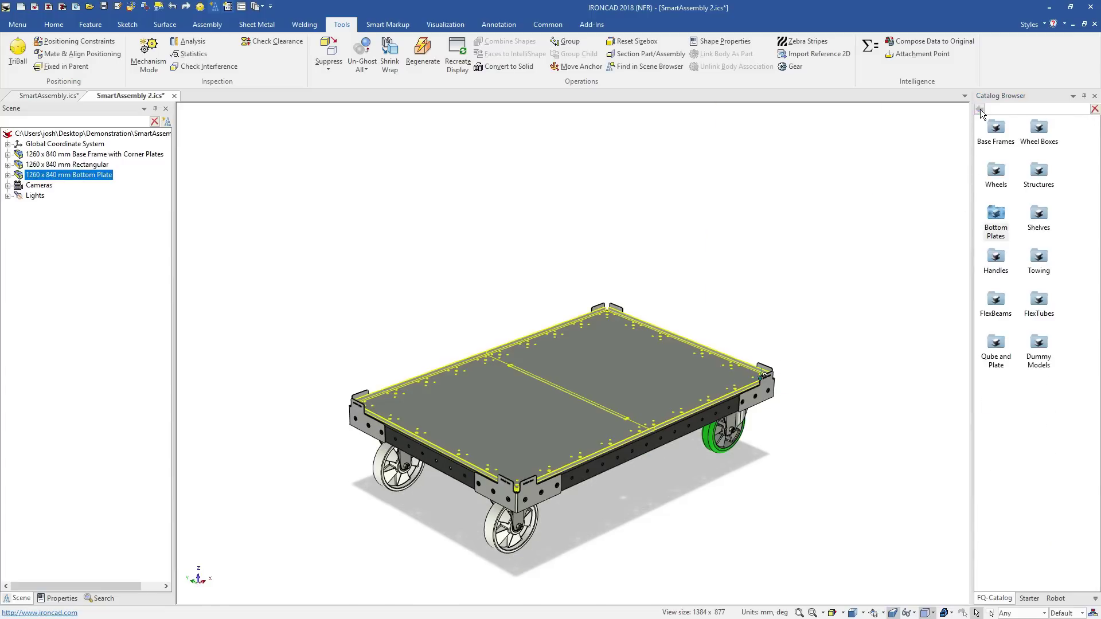
double_click(1039, 258)
left_click_drag(1040, 135, 724, 415)
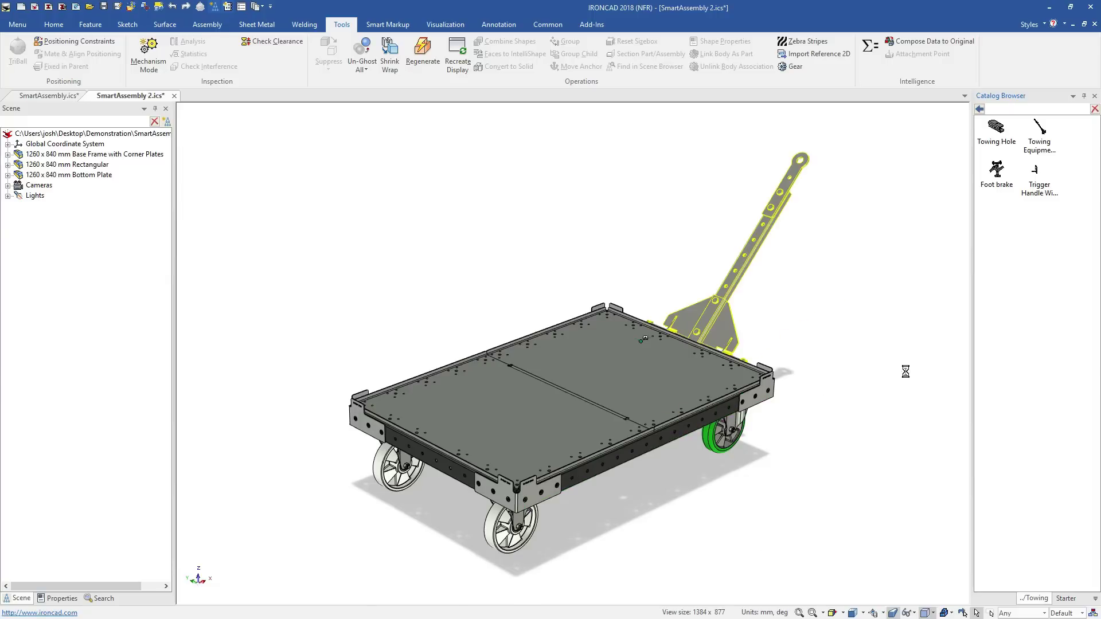
- Attach the Handle With Bent Top to the near long side of the cart's base frame
left_click(980, 109)
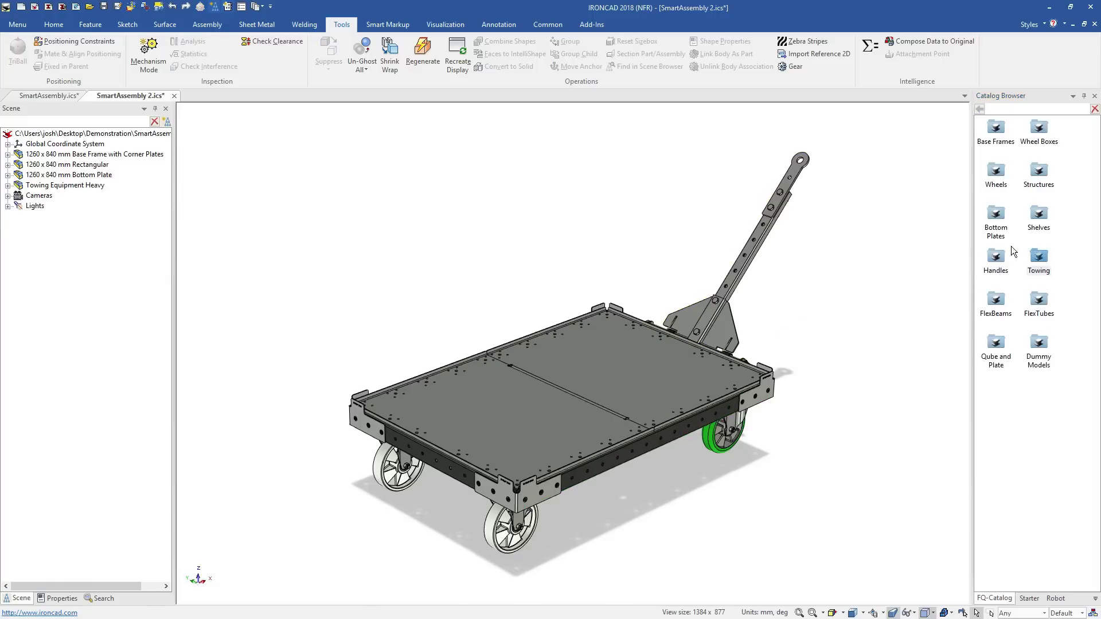
double_click(996, 258)
left_click_drag(775, 360, 688, 429)
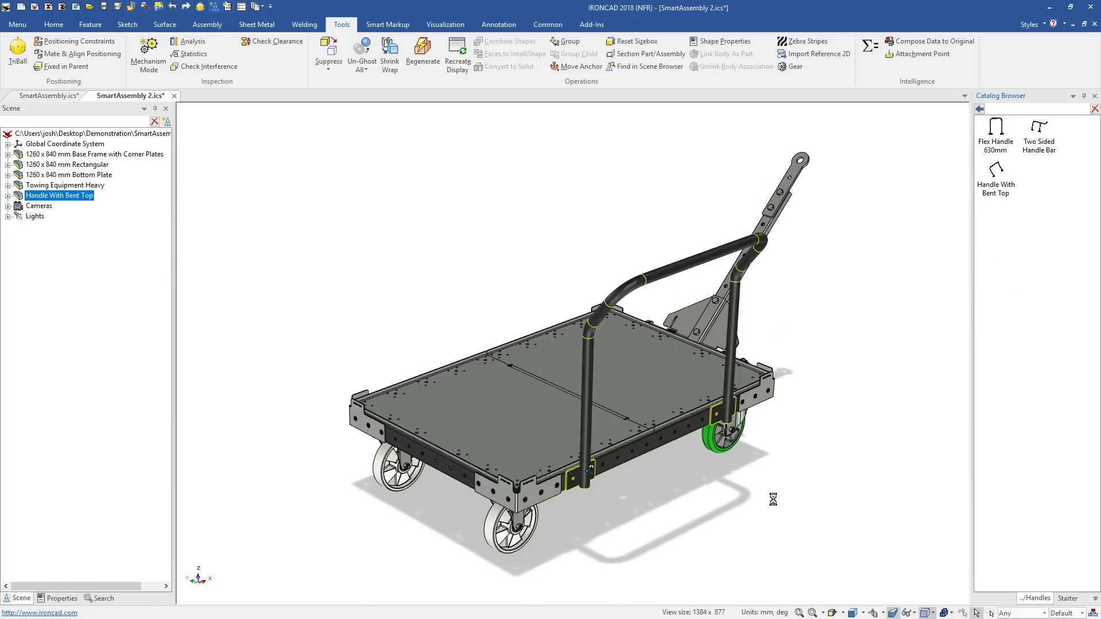
scroll(776, 499, "down", 2)
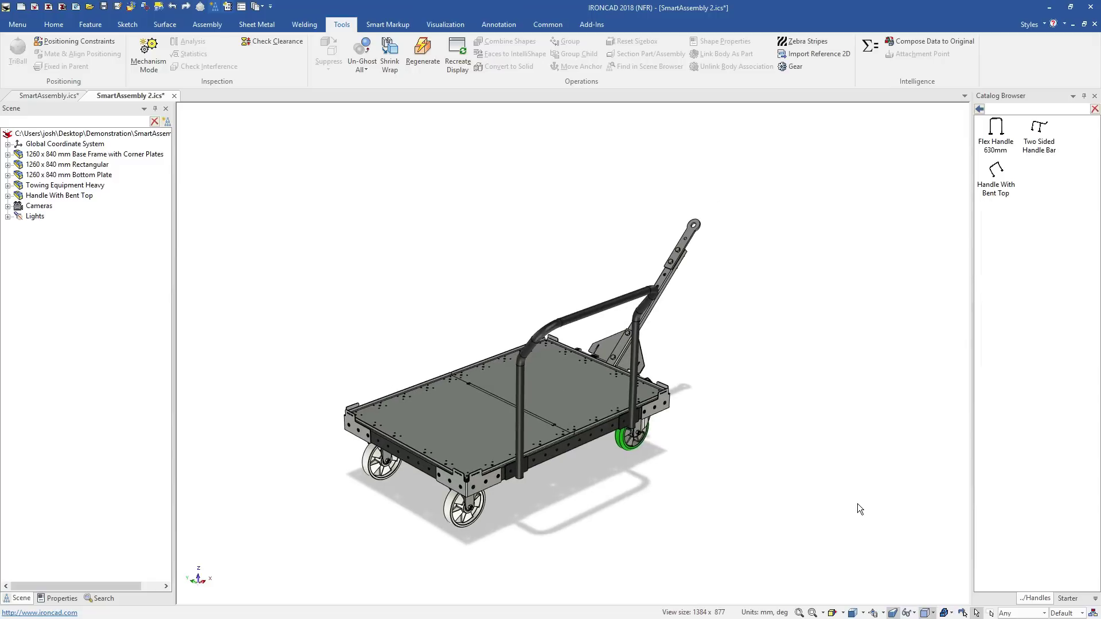